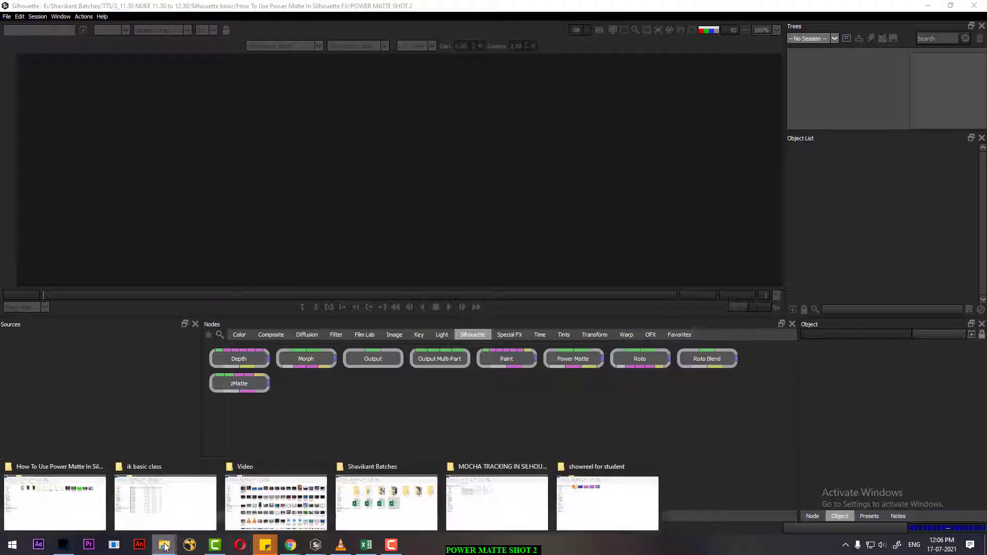
# Step: Open the board image-sequence folder in File Explorer, select its path, and minimize Explorer
pyautogui.click(87, 507)
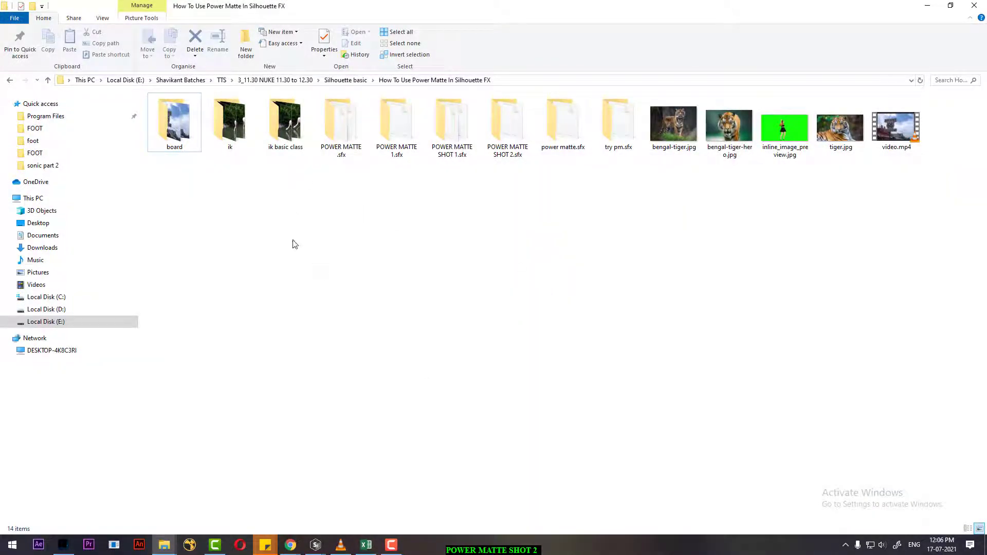
pyautogui.doubleClick(174, 126)
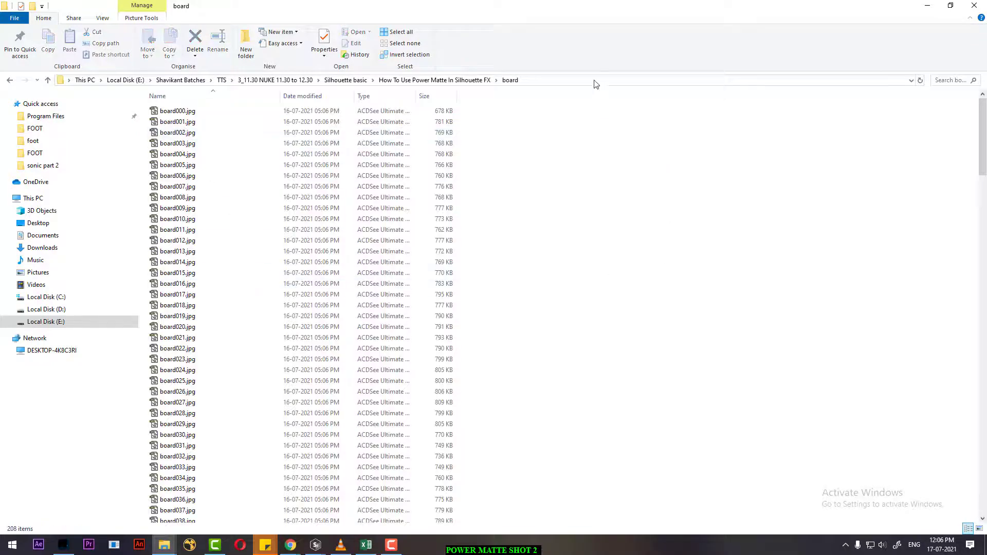
pyautogui.click(594, 82)
pyautogui.hotkey('ctrl', 'c')
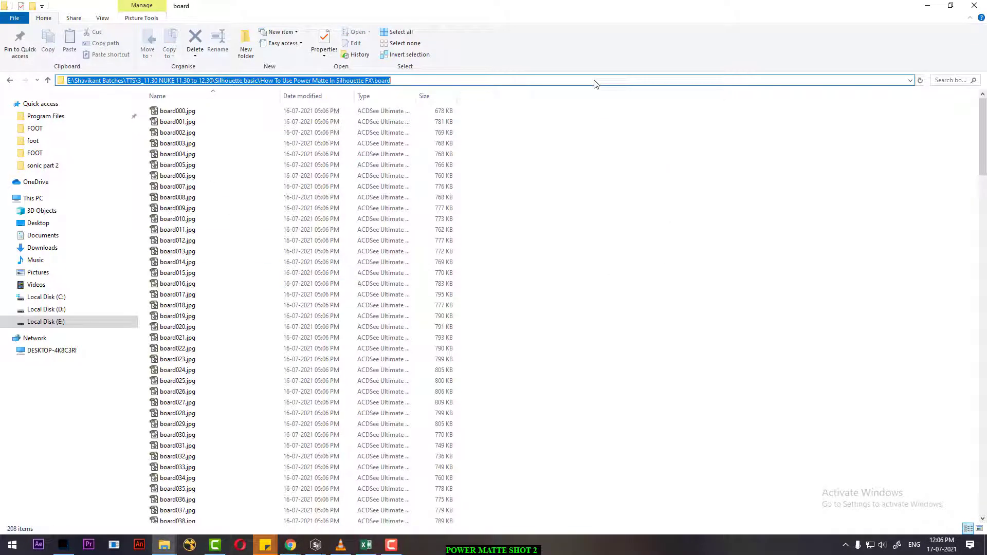
pyautogui.click(927, 6)
# Step: Import the board image sequence starting from board000.jpg using the pasted folder path
pyautogui.doubleClick(81, 441)
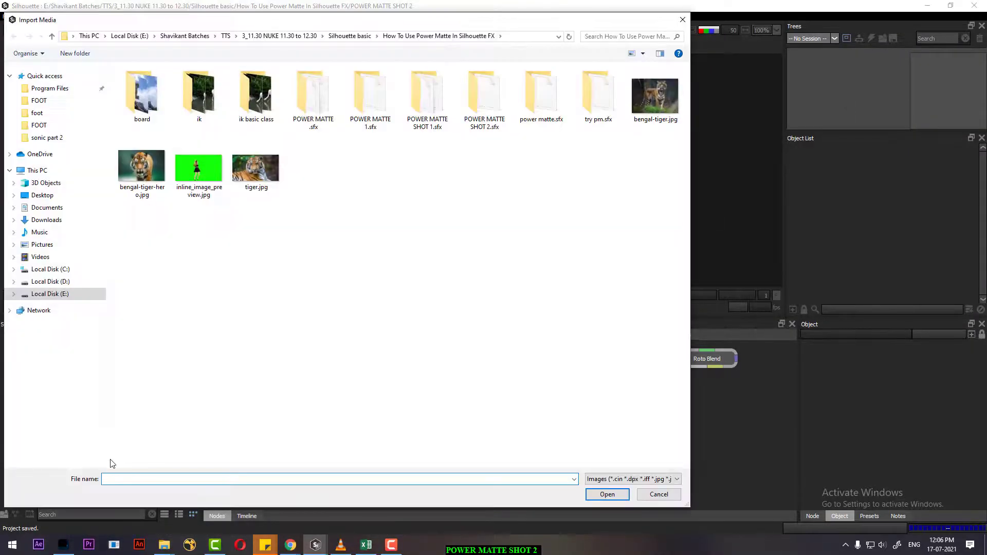
pyautogui.hotkey('ctrl', 'v')
pyautogui.press('Return')
pyautogui.click(141, 100)
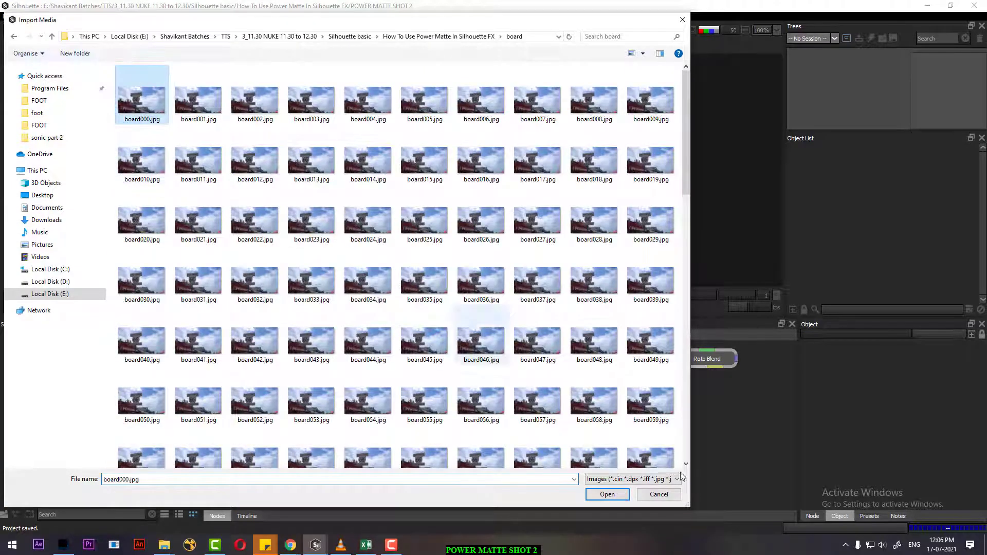
pyautogui.click(621, 496)
# Step: Create a new session from the board source with the Roto template and Streamlined workspace
pyautogui.moveTo(43, 357); pyautogui.dragTo(879, 100)
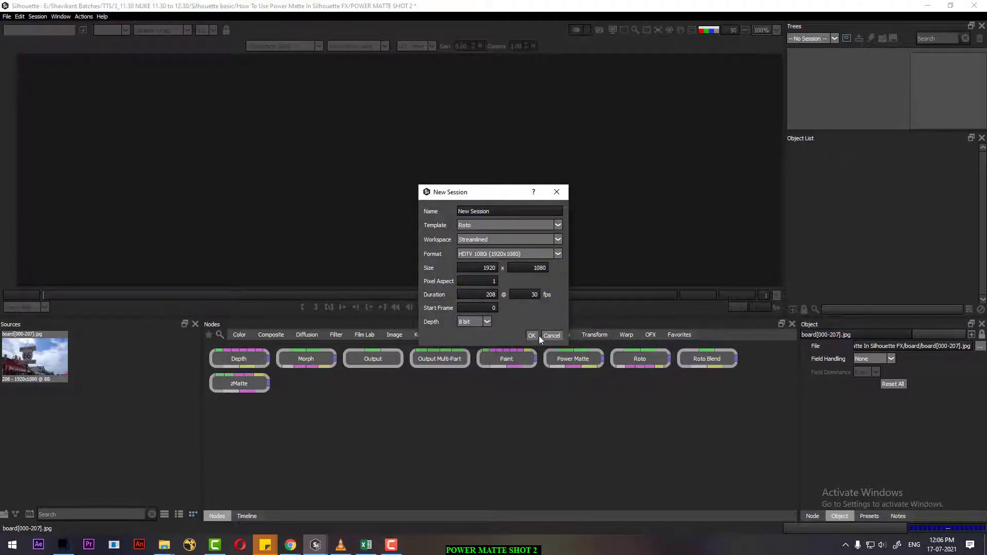
pyautogui.click(541, 225)
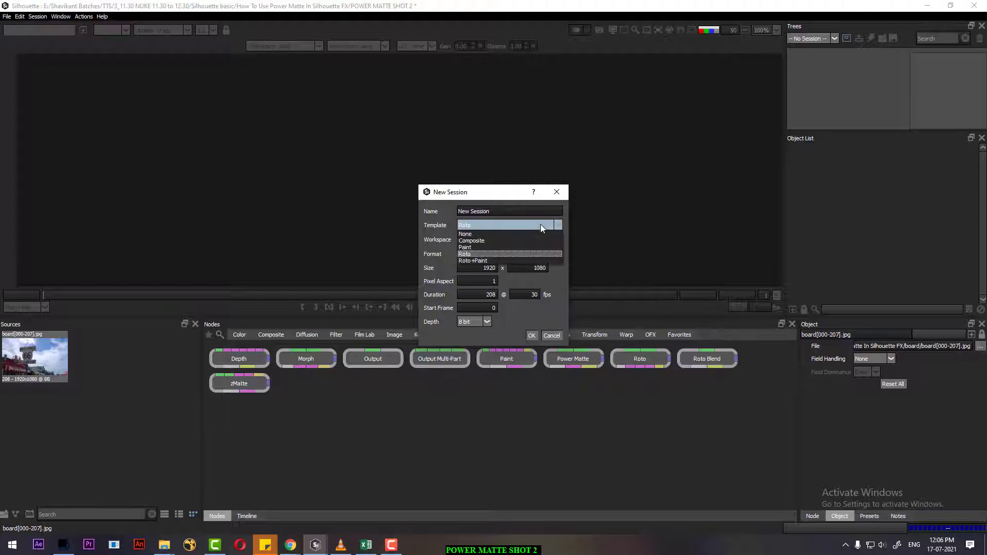
pyautogui.click(541, 225)
pyautogui.click(543, 237)
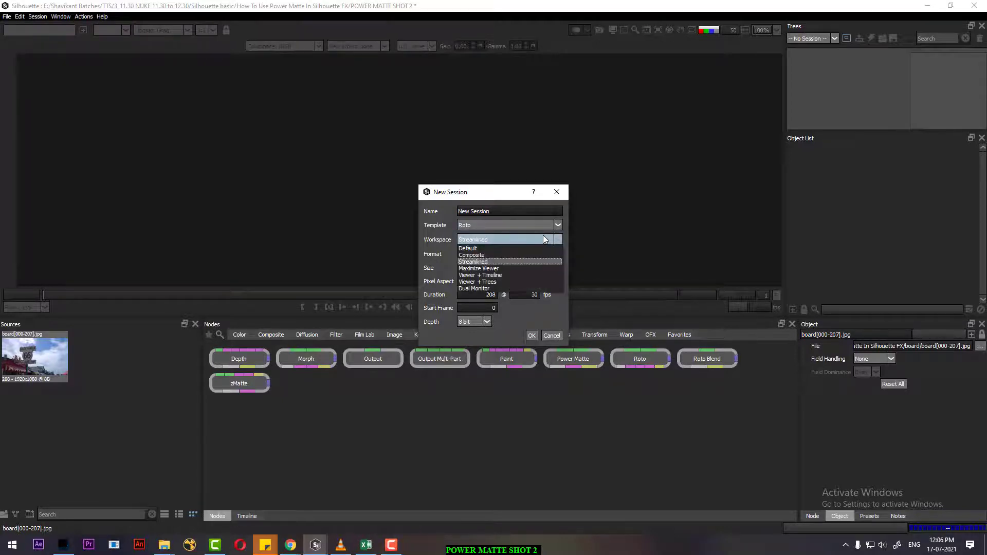
pyautogui.click(544, 238)
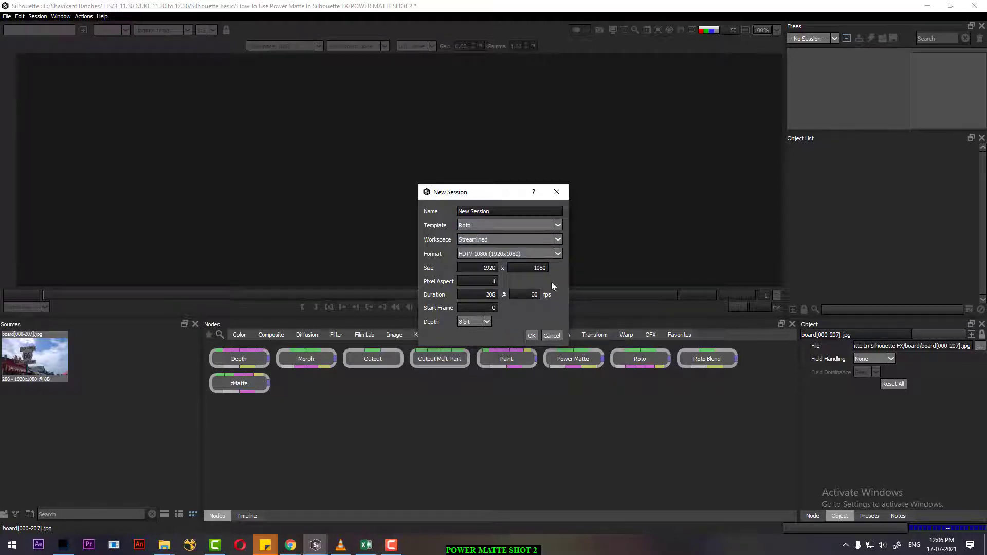
pyautogui.click(532, 336)
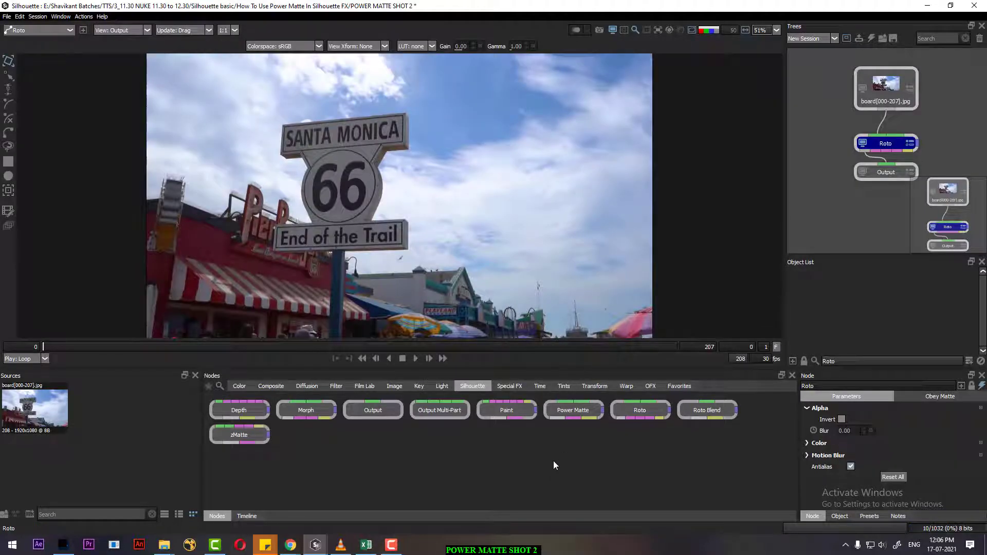
# Step: Add a Power Matte node beside Roto and enlarge the tree and object list areas
pyautogui.moveTo(575, 408); pyautogui.dragTo(957, 140)
pyautogui.moveTo(873, 255); pyautogui.dragTo(884, 337)
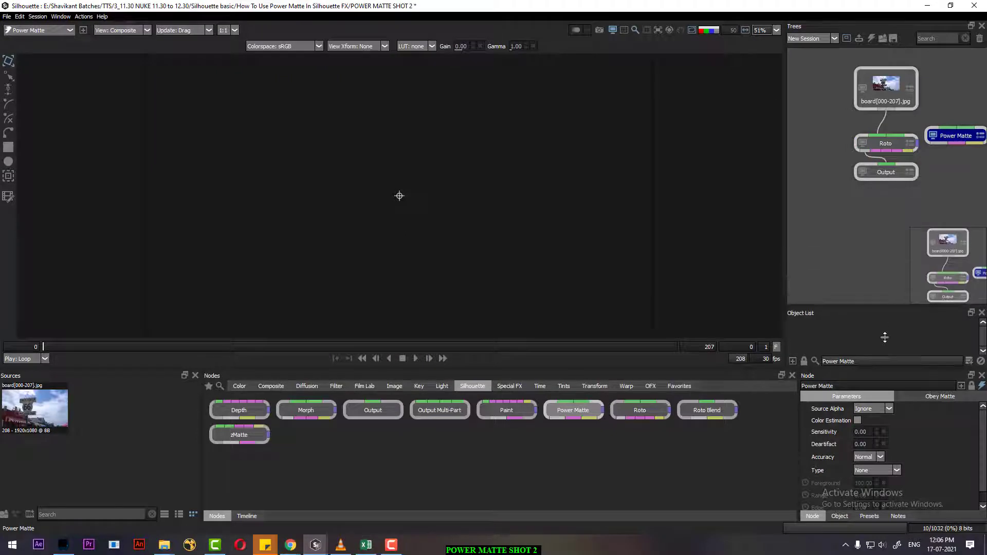
pyautogui.moveTo(785, 212); pyautogui.dragTo(647, 213)
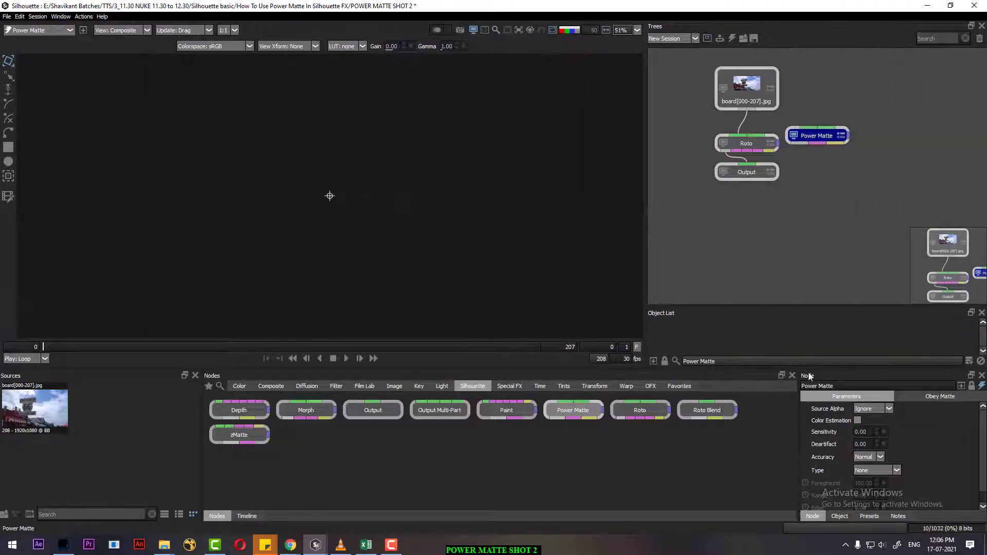
pyautogui.moveTo(779, 304); pyautogui.dragTo(779, 254)
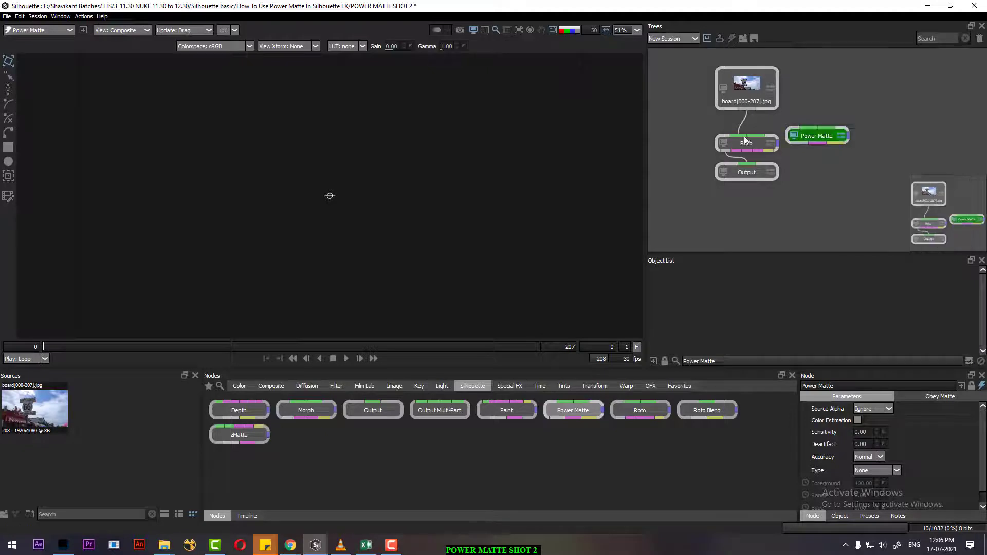
# Step: Wire board → Power Matte → Output, preview the shot, and return to frame 0
pyautogui.moveTo(743, 134); pyautogui.dragTo(807, 127)
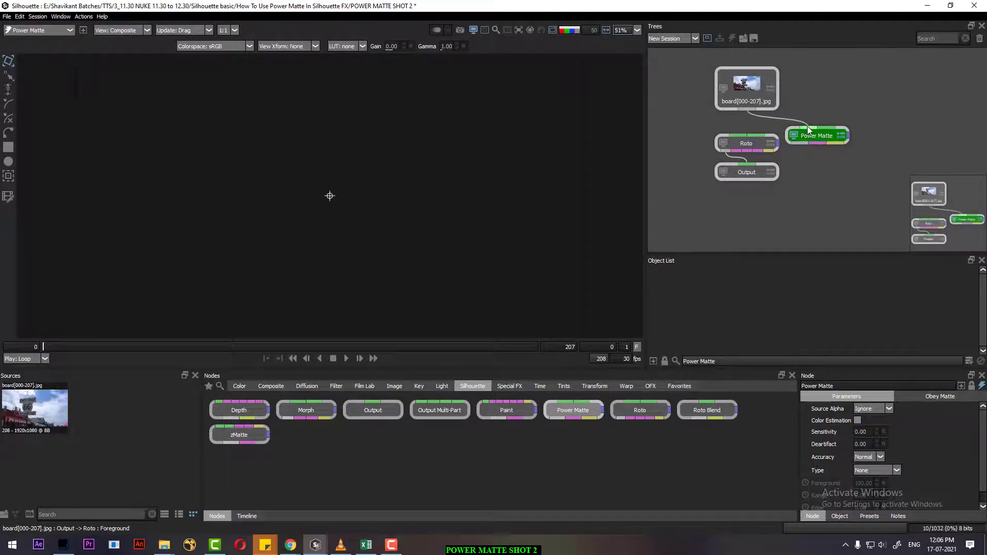
pyautogui.moveTo(785, 163); pyautogui.dragTo(711, 138)
pyautogui.moveTo(817, 136); pyautogui.dragTo(794, 139)
pyautogui.moveTo(747, 95); pyautogui.dragTo(777, 105)
pyautogui.click(347, 358)
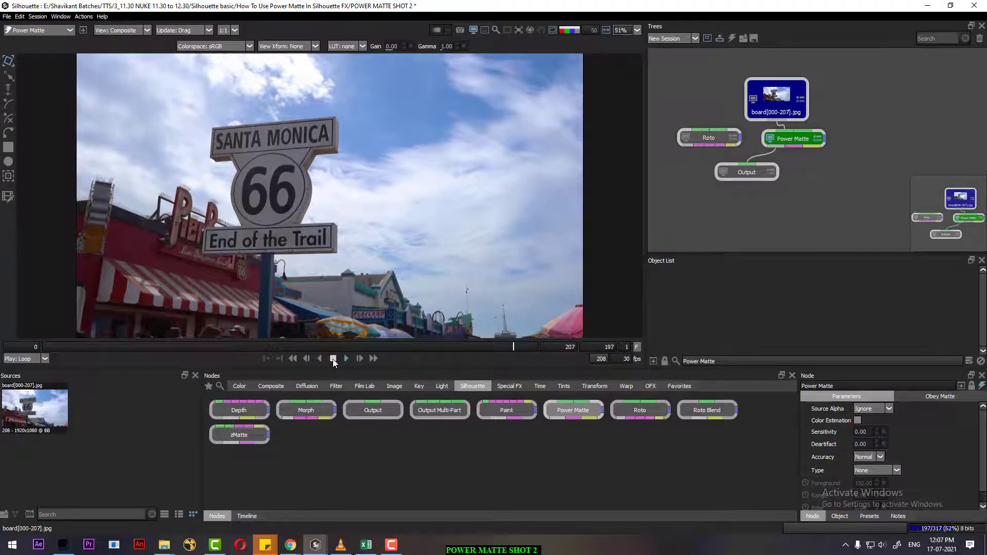
pyautogui.click(307, 358)
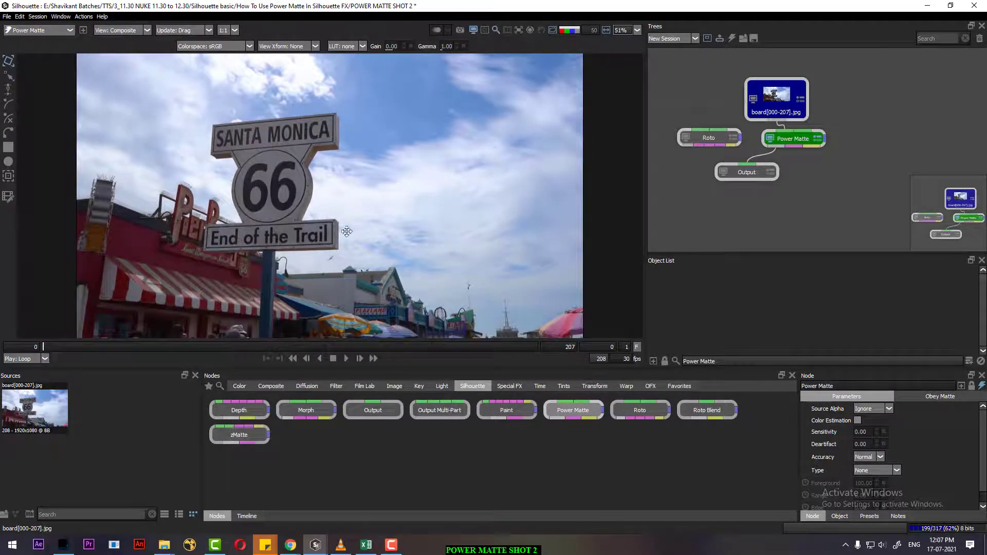
# Step: Draw a closed X-Spline around the 66 circle on the sign within Power Matte
pyautogui.scroll(2, 347, 231)
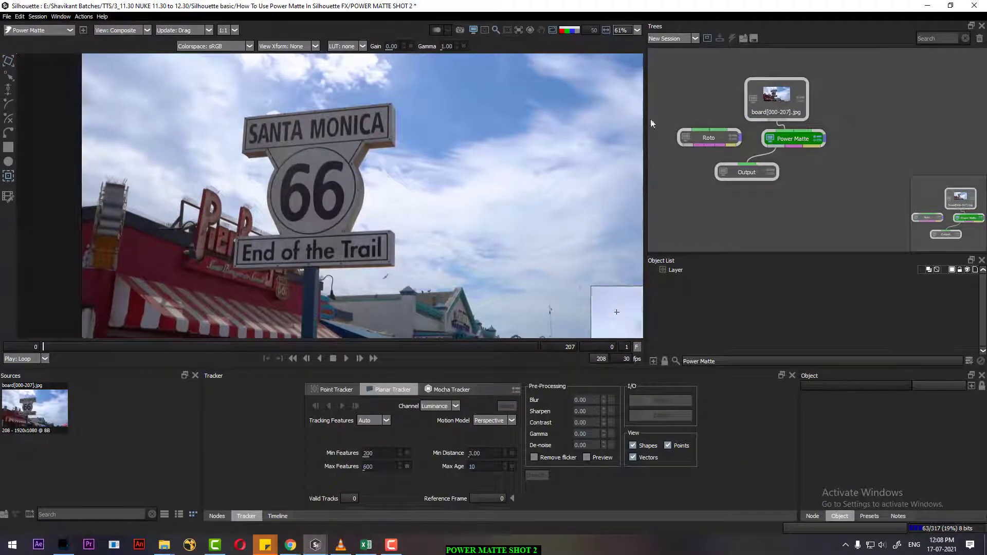
pyautogui.click(798, 140)
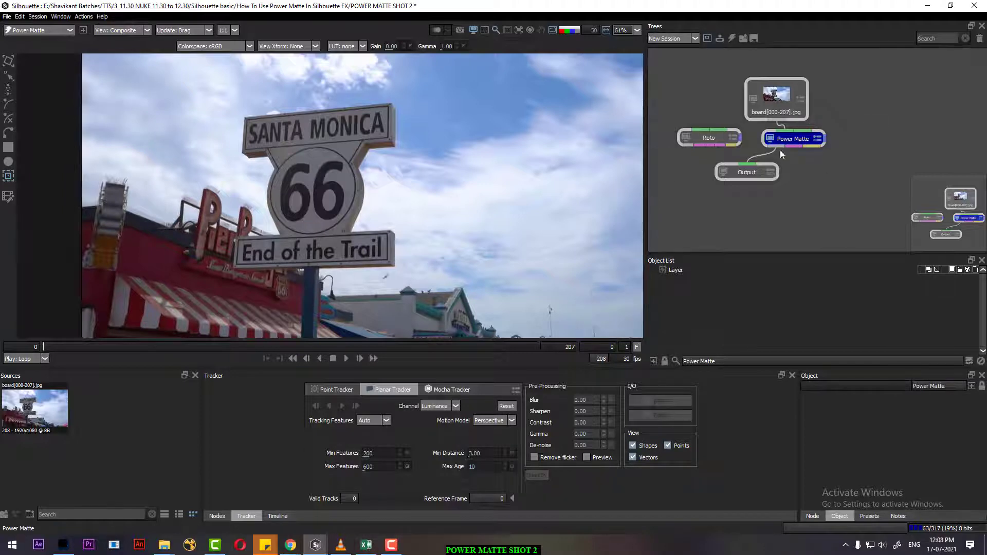
pyautogui.click(11, 119)
pyautogui.click(278, 515)
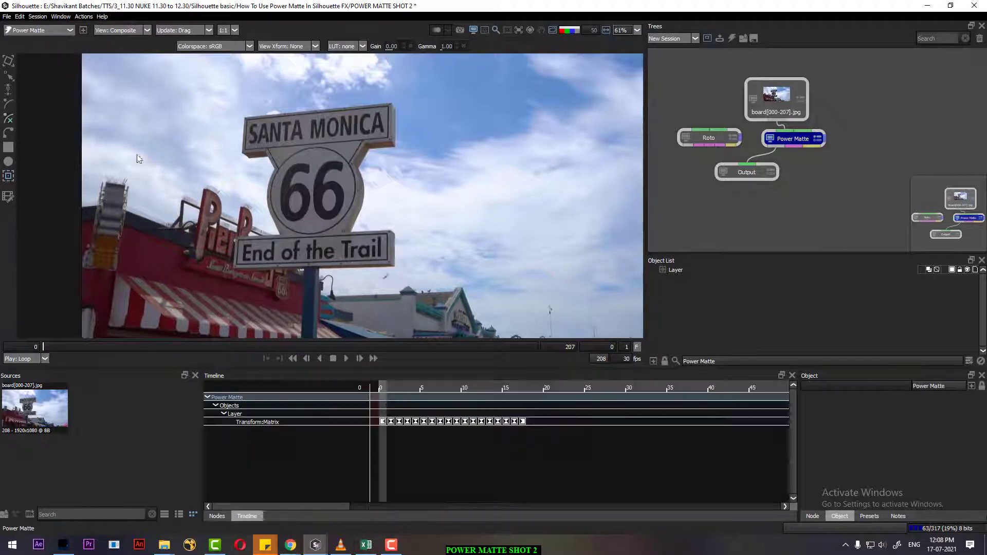
pyautogui.click(299, 225)
pyautogui.click(280, 205)
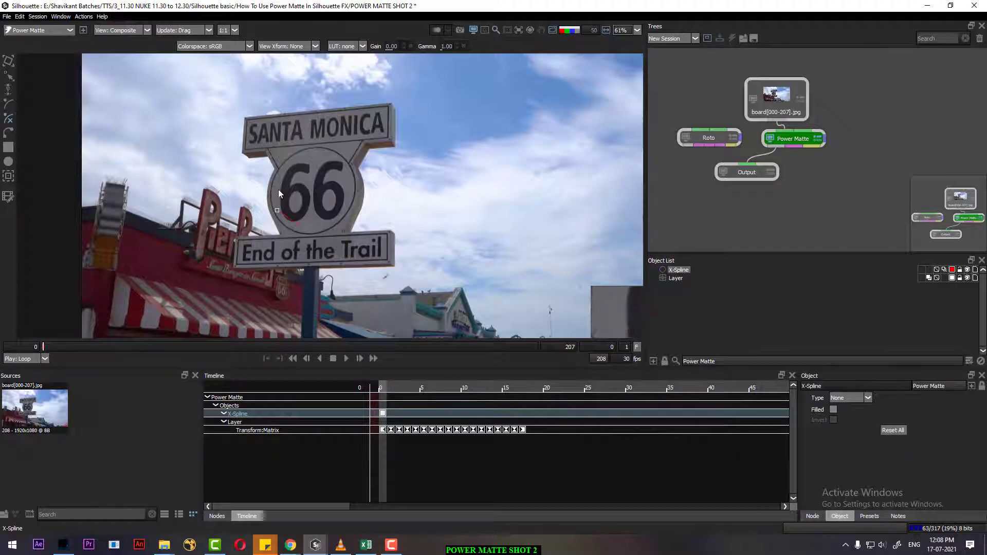
pyautogui.click(280, 172)
pyautogui.click(304, 146)
pyautogui.click(333, 150)
pyautogui.click(338, 206)
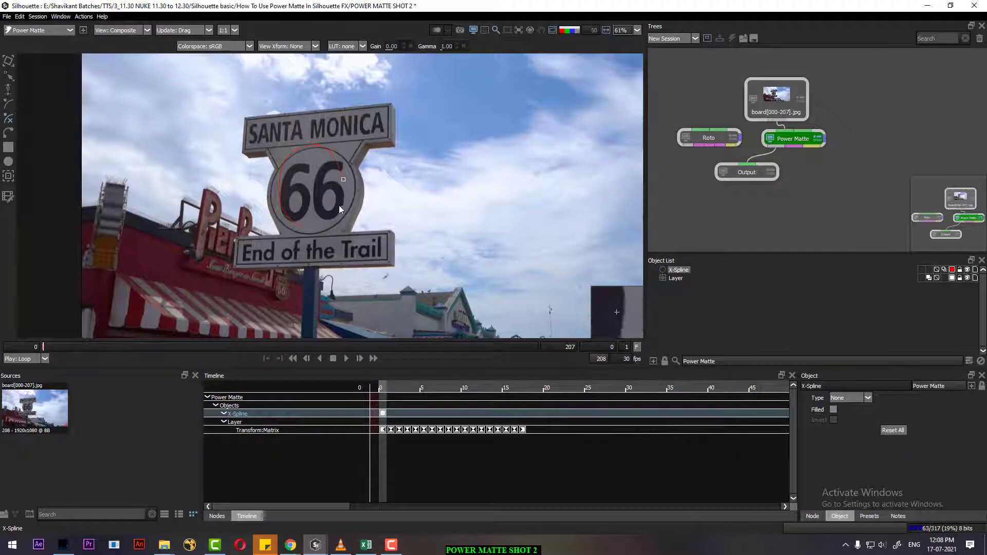
pyautogui.click(298, 224)
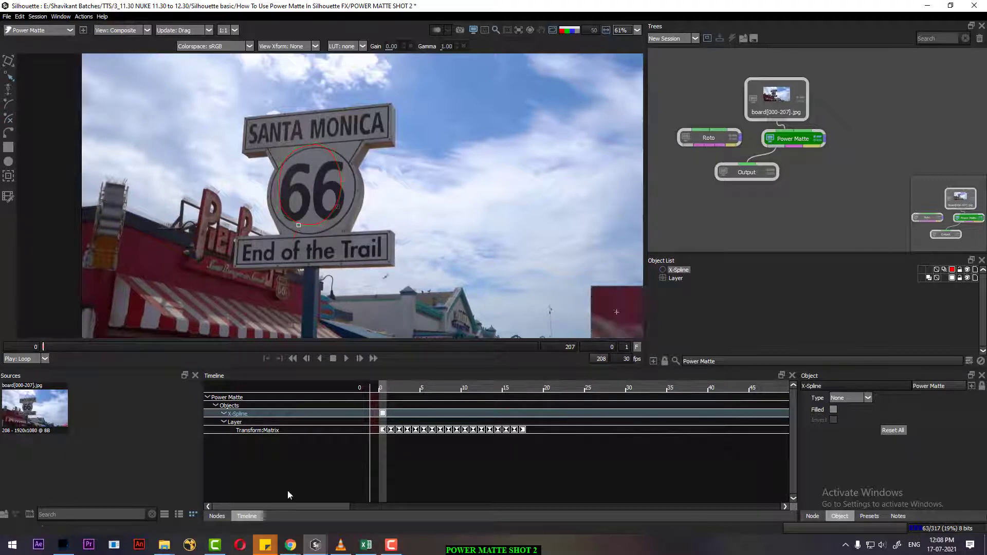
# Step: Reselect the Power Matte node and bring up the Planar Tracker settings
pyautogui.click(796, 144)
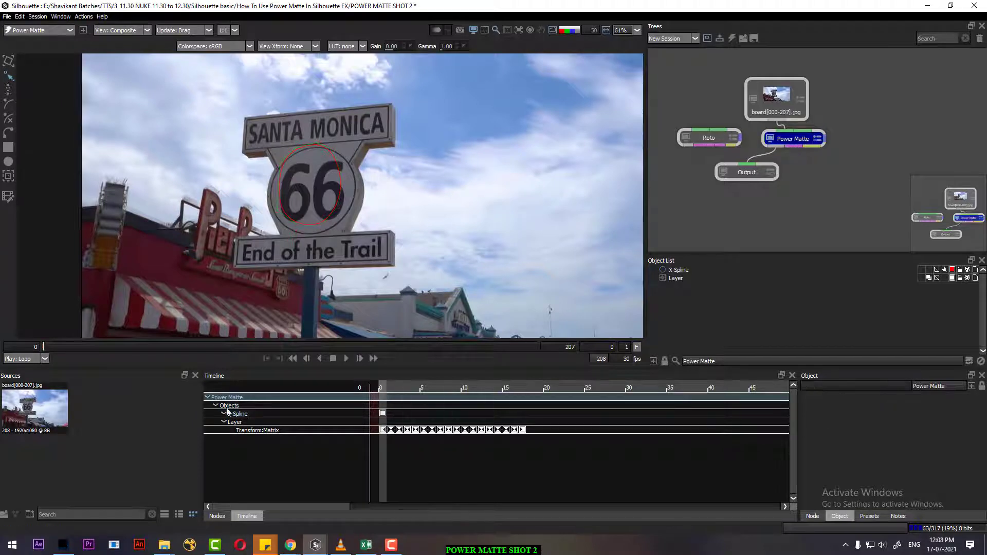
pyautogui.click(217, 516)
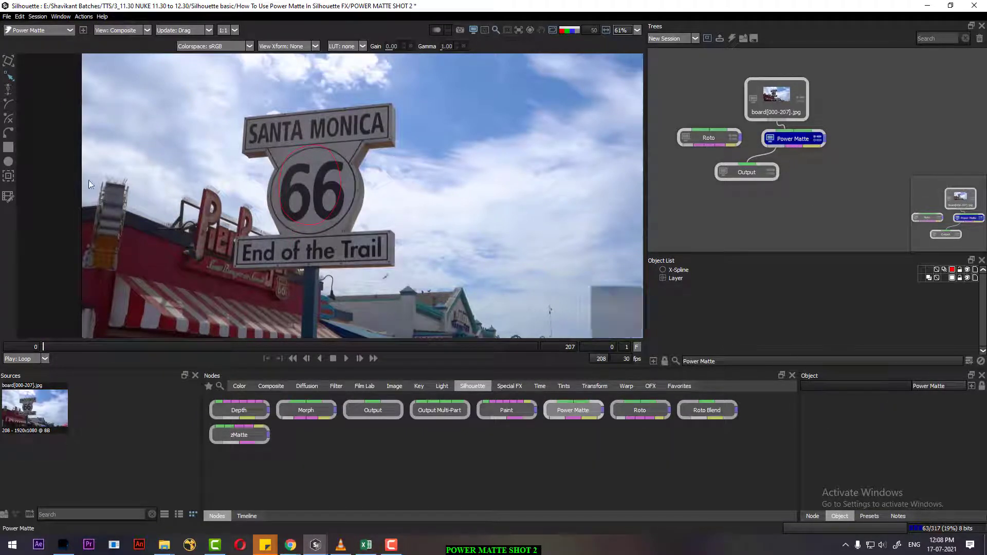
pyautogui.click(9, 178)
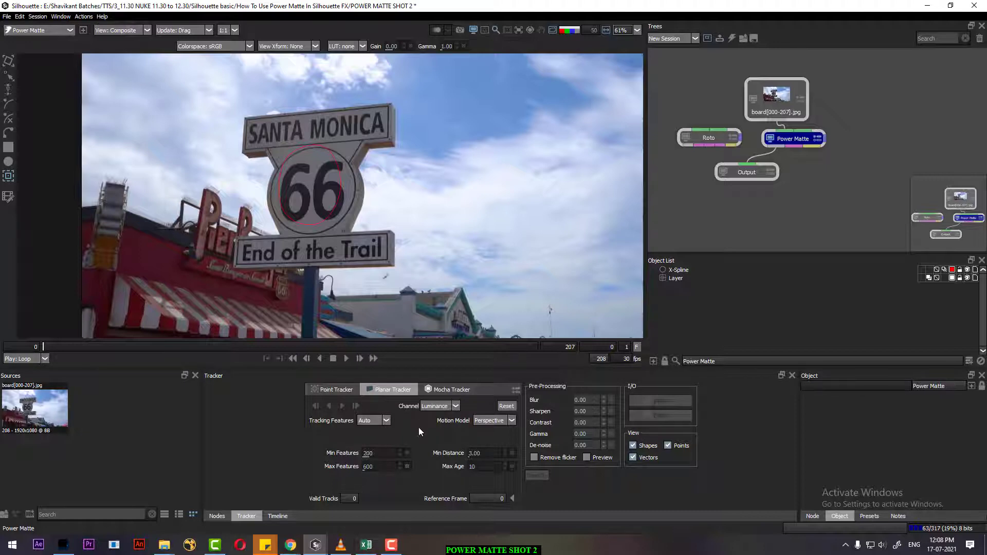
# Step: Select the 66 spline and planar-track it forward through the shot
pyautogui.moveTo(252, 125); pyautogui.dragTo(358, 227)
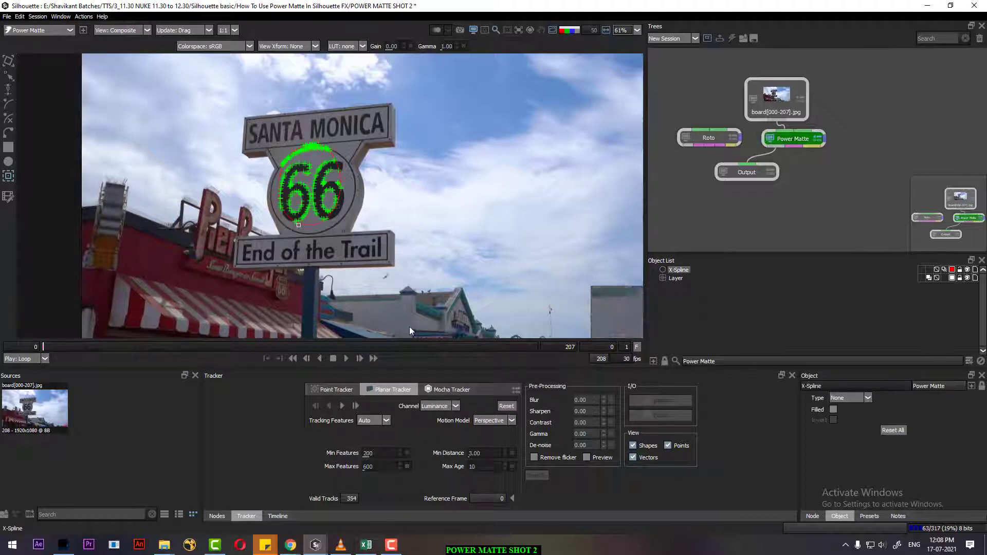
pyautogui.click(342, 406)
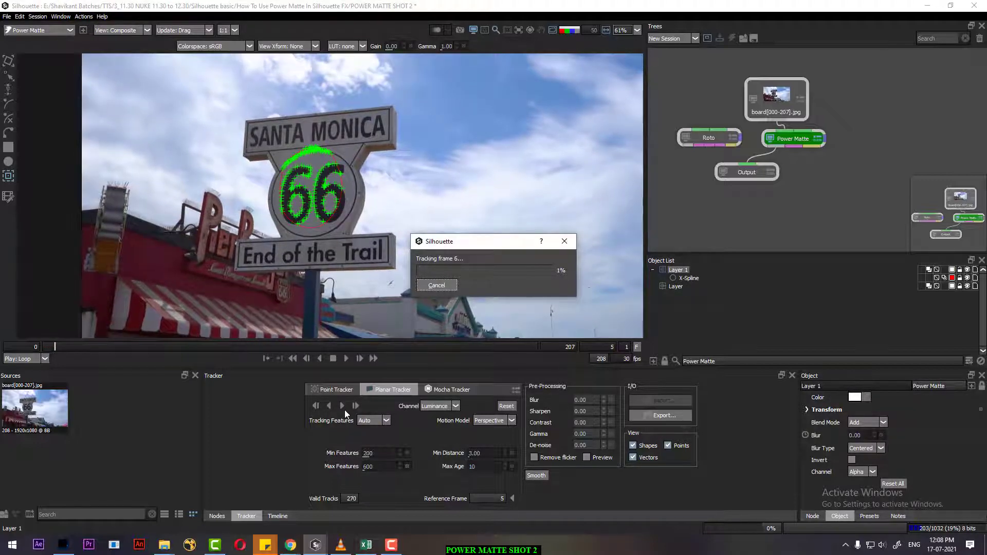
pyautogui.click(391, 545)
pyautogui.click(938, 496)
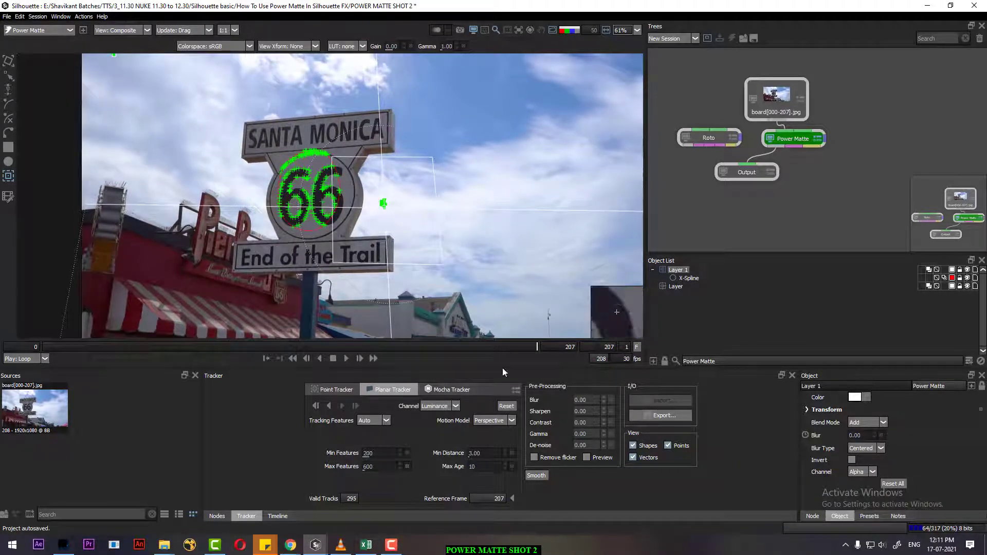
pyautogui.click(676, 334)
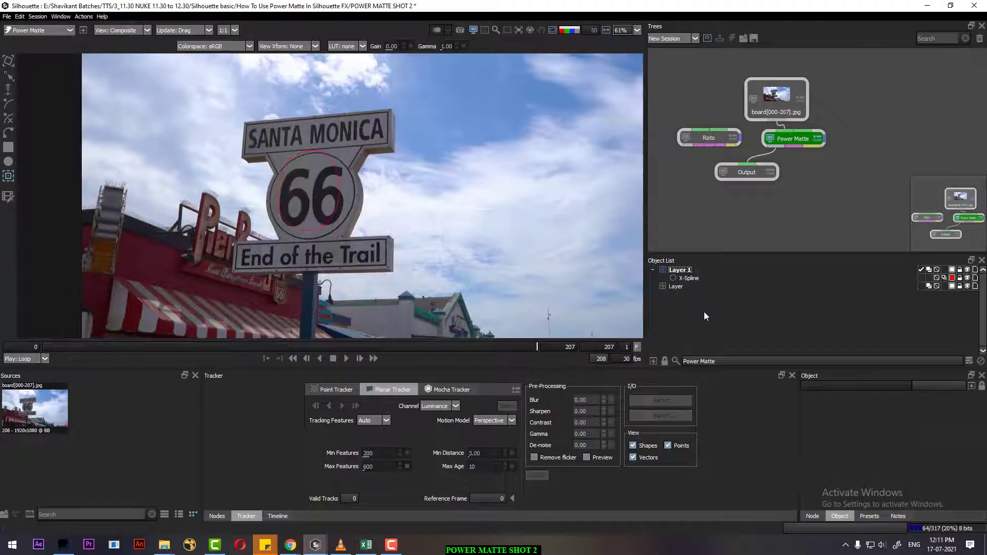
pyautogui.click(689, 278)
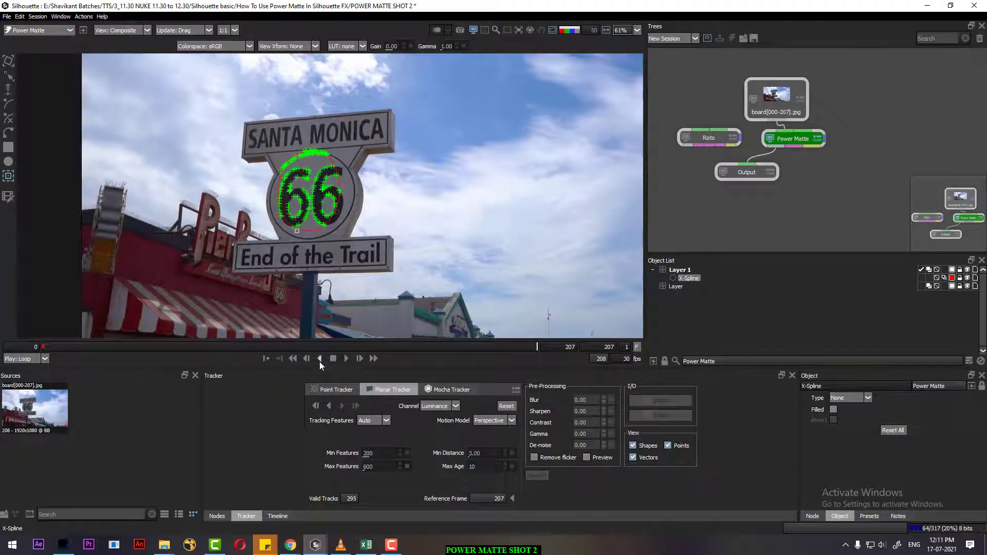
# Step: Continue tracking to frame 36, rewind to frame 0, and check Layer 1's transform keyframes
pyautogui.click(346, 358)
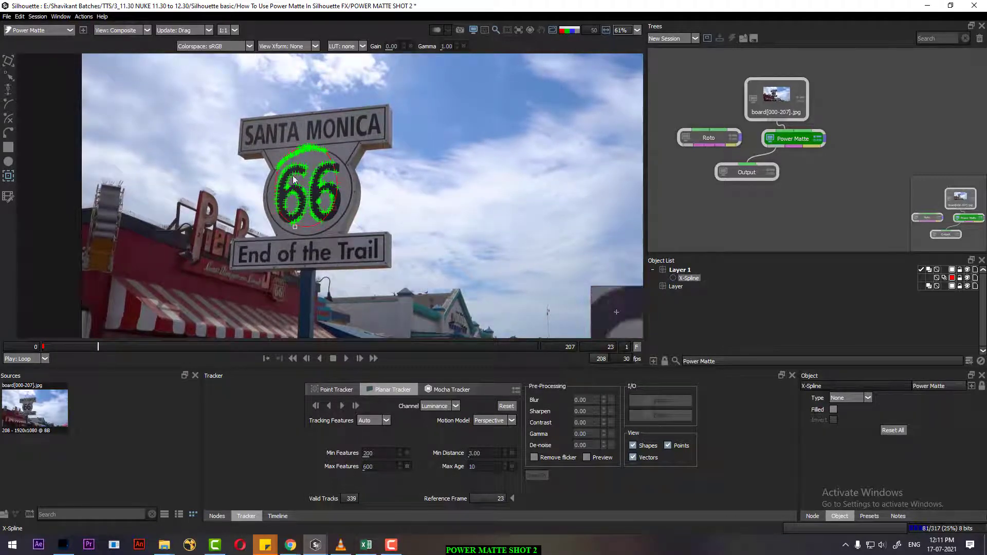
pyautogui.click(346, 359)
pyautogui.click(347, 360)
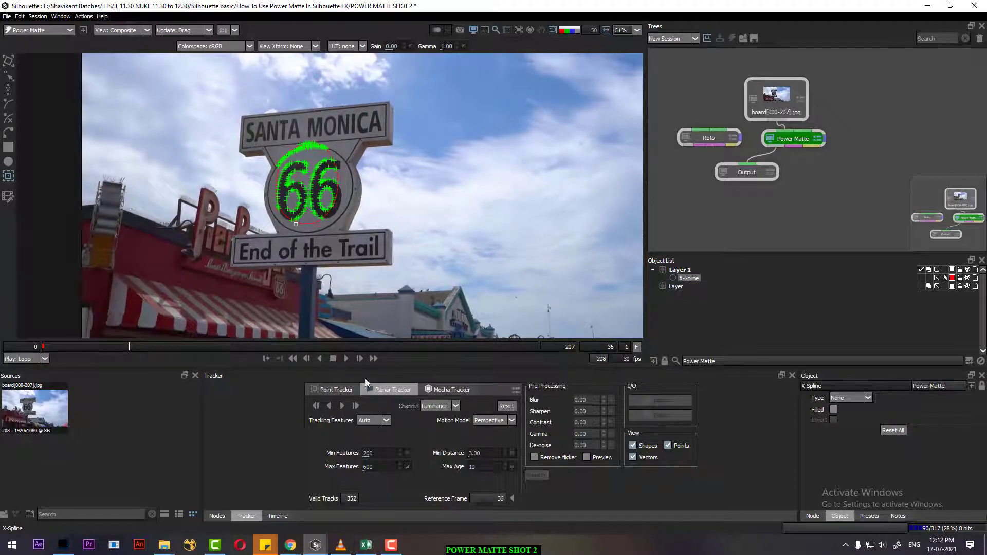
pyautogui.click(293, 359)
pyautogui.click(764, 317)
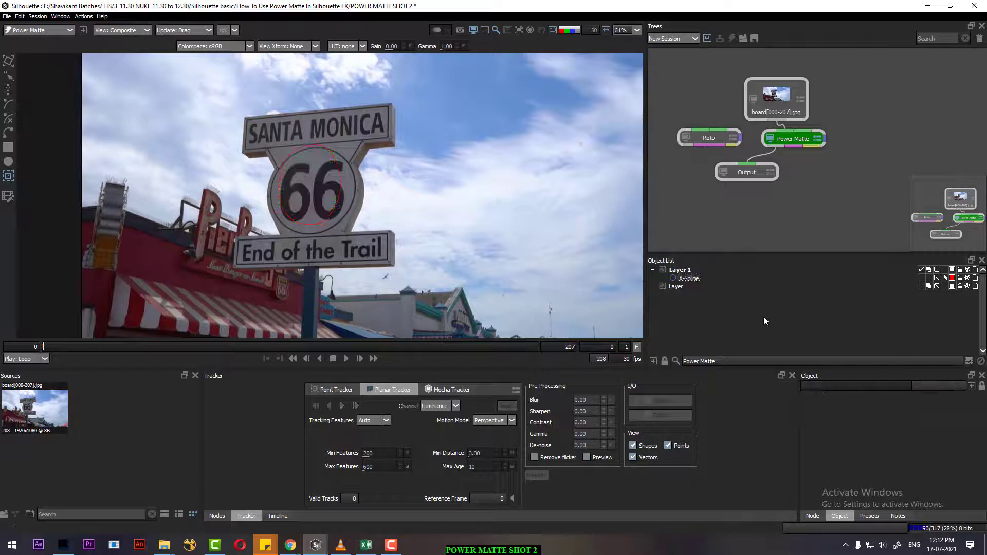
pyautogui.click(685, 271)
pyautogui.click(690, 279)
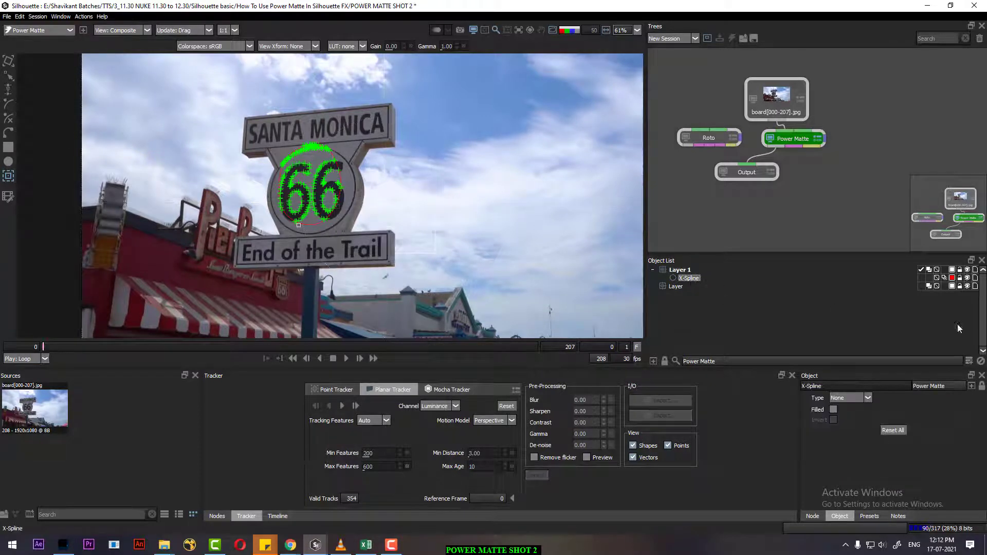
pyautogui.click(867, 306)
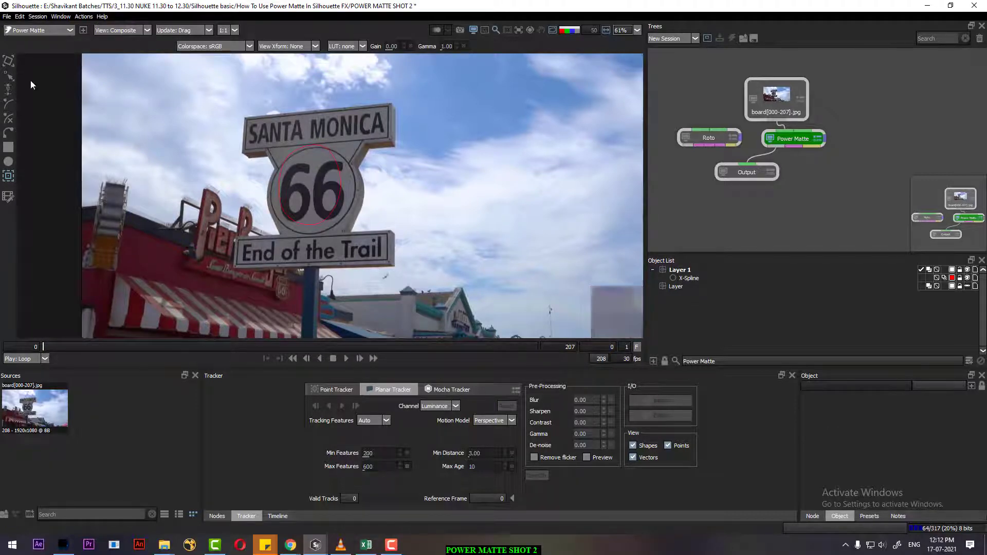
pyautogui.click(9, 122)
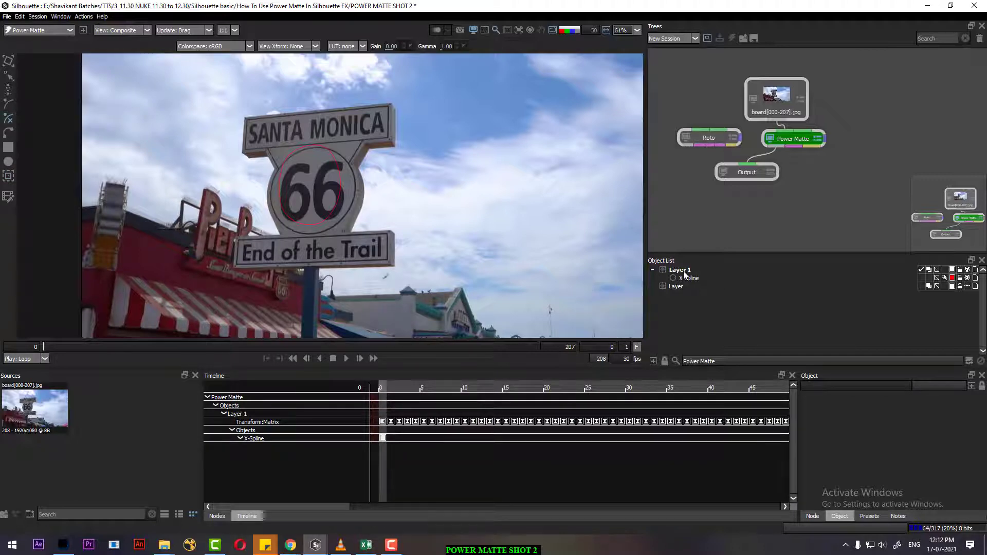
# Step: In Layer 1, start an X-Spline outline along the sign's top, right edge and bottom
pyautogui.click(684, 273)
pyautogui.scroll(1, 267, 169)
pyautogui.click(283, 131)
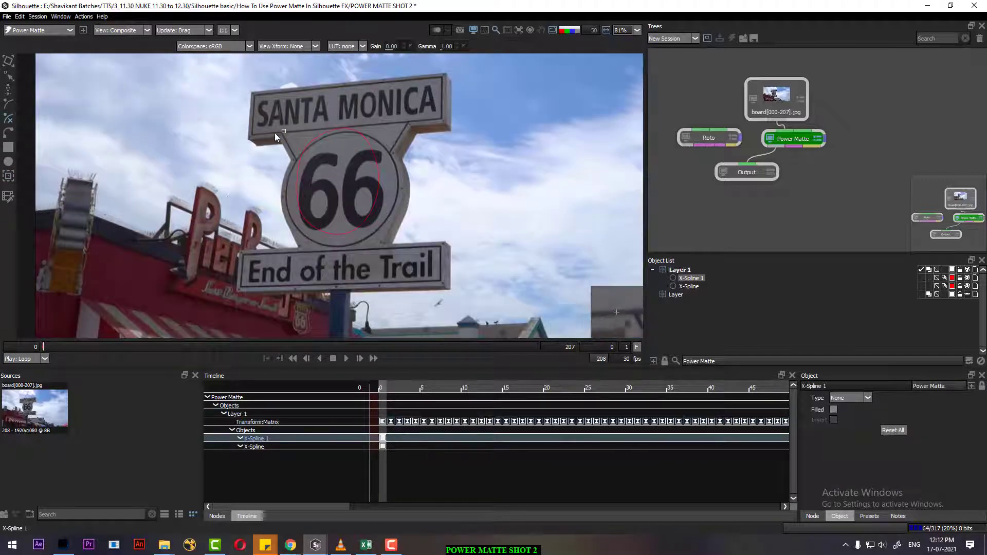
pyautogui.click(251, 133)
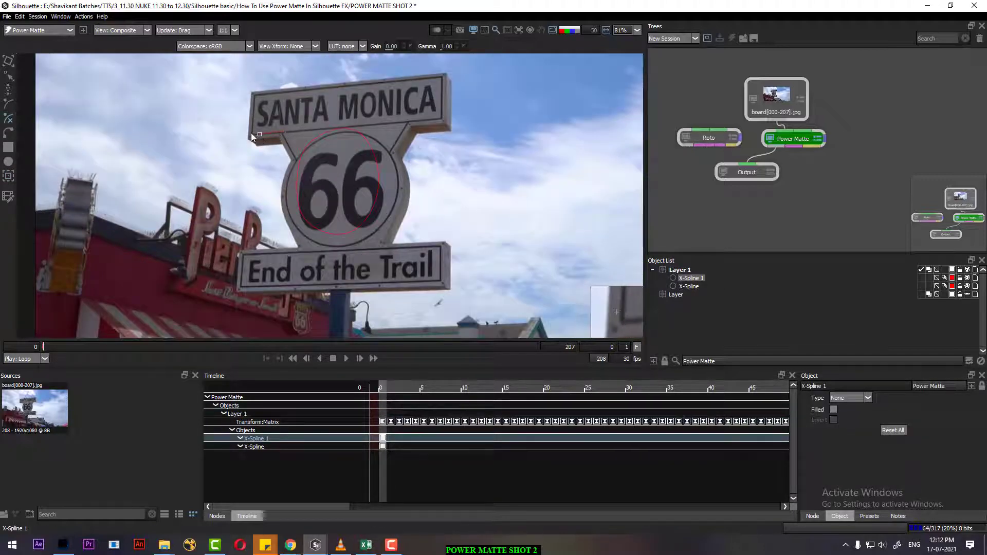
pyautogui.click(253, 99)
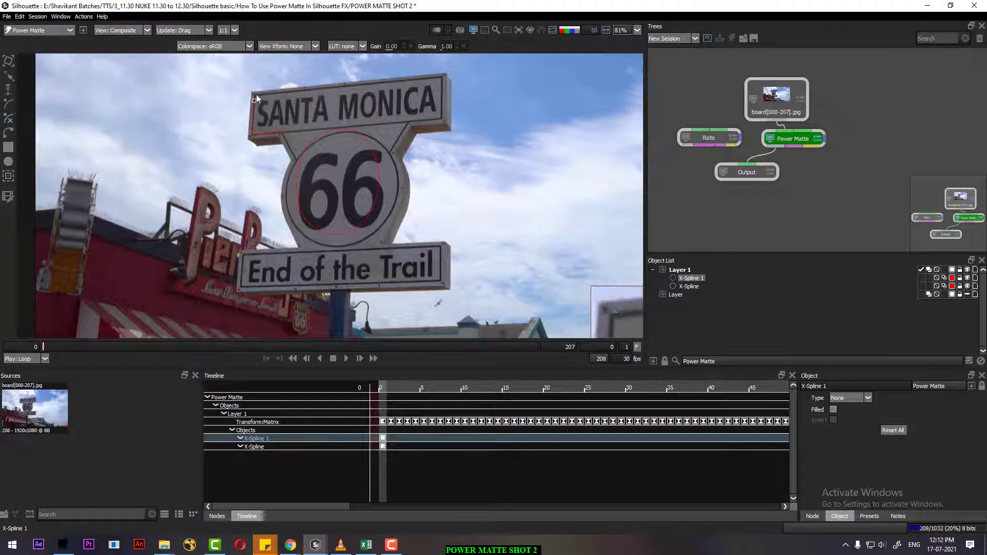
pyautogui.click(351, 85)
pyautogui.click(439, 75)
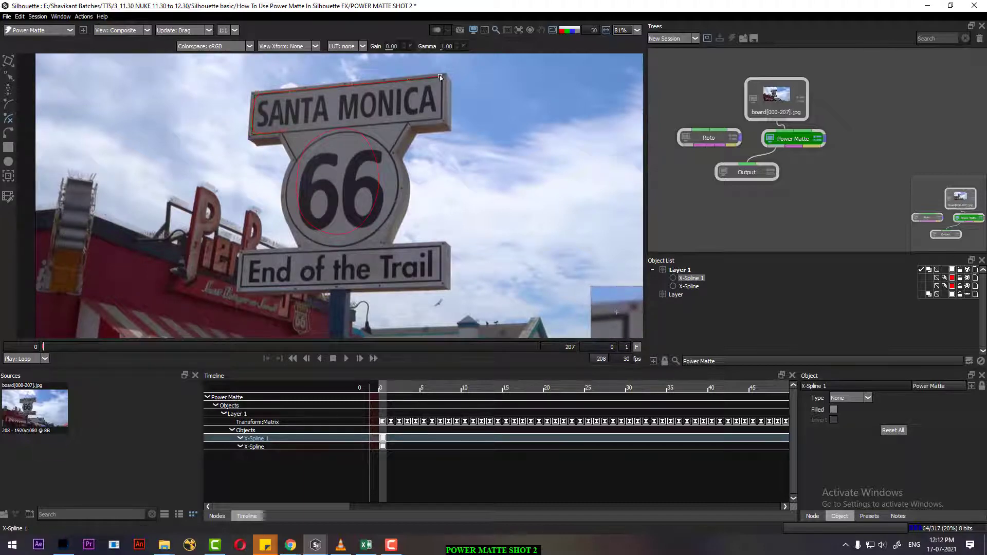
pyautogui.click(441, 108)
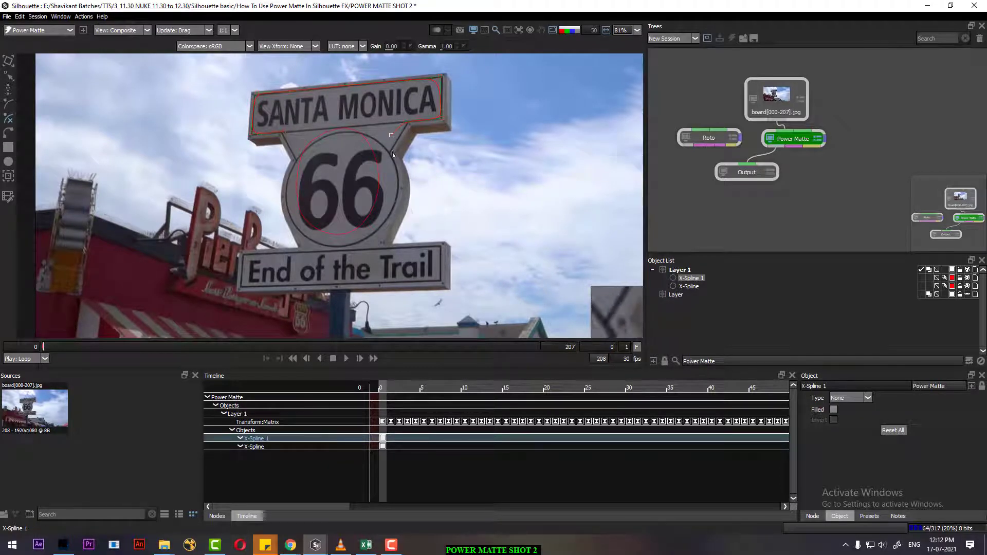
pyautogui.click(399, 195)
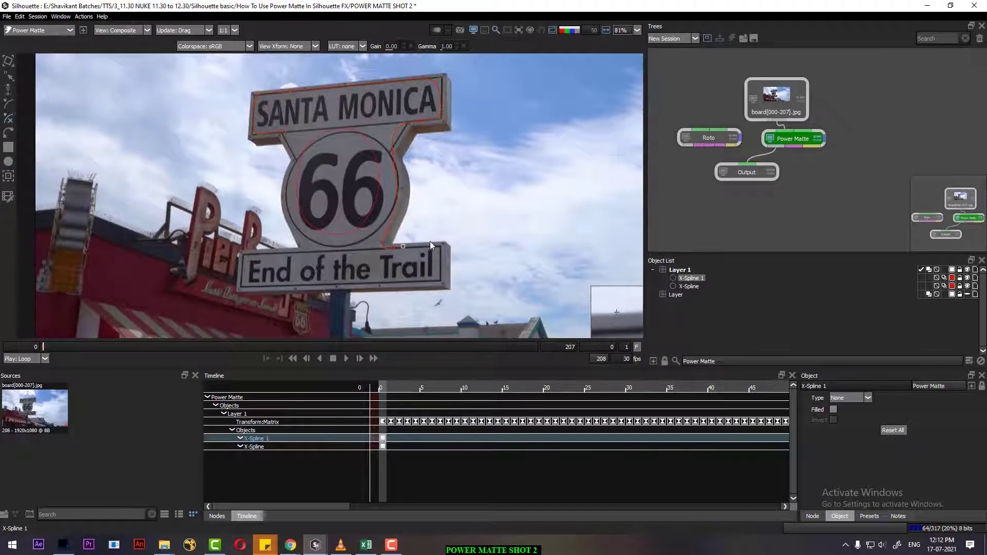
pyautogui.click(428, 284)
pyautogui.click(333, 288)
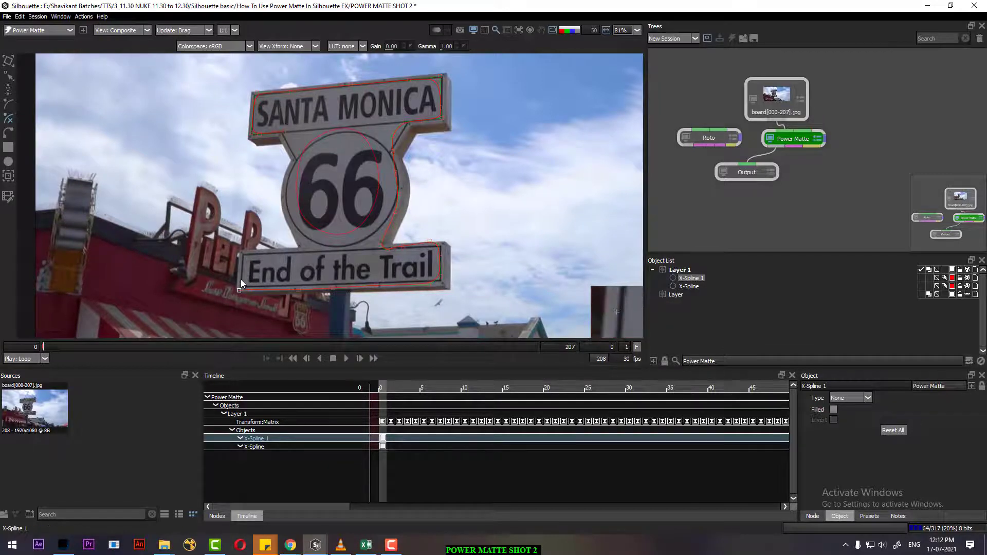
# Step: Finish outlining the lower sign and 66 circle, then set X-Spline 1 to Foreground
pyautogui.click(241, 254)
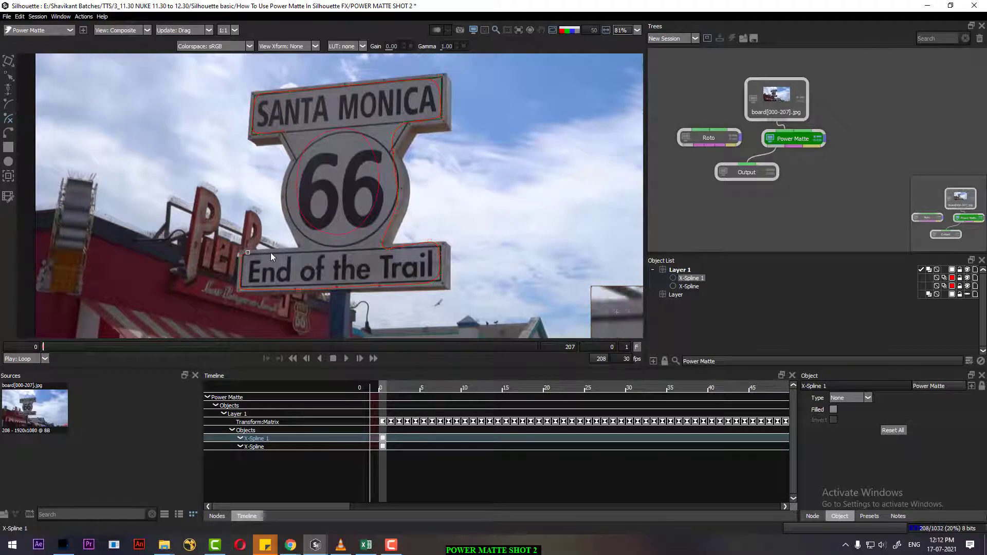
pyautogui.click(272, 252)
pyautogui.click(301, 248)
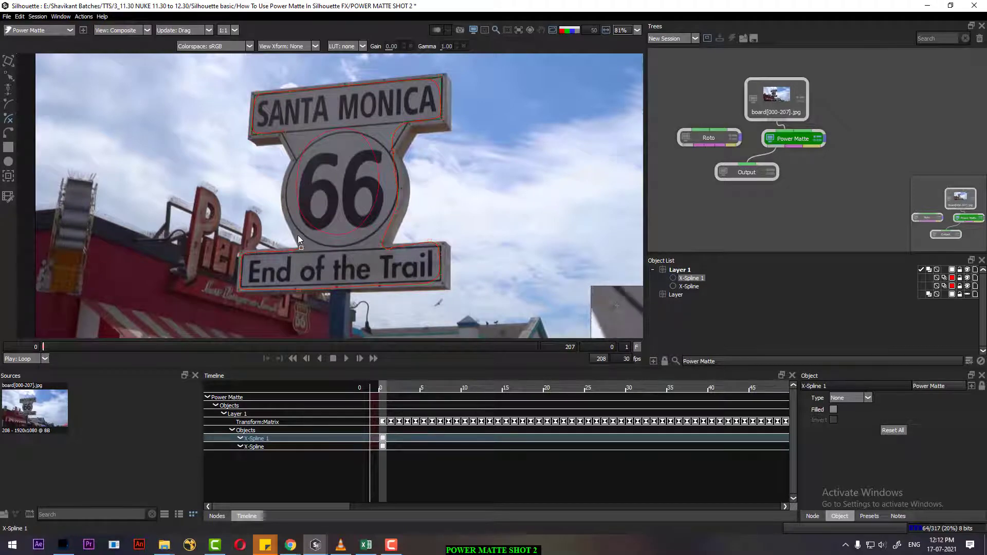
pyautogui.click(287, 208)
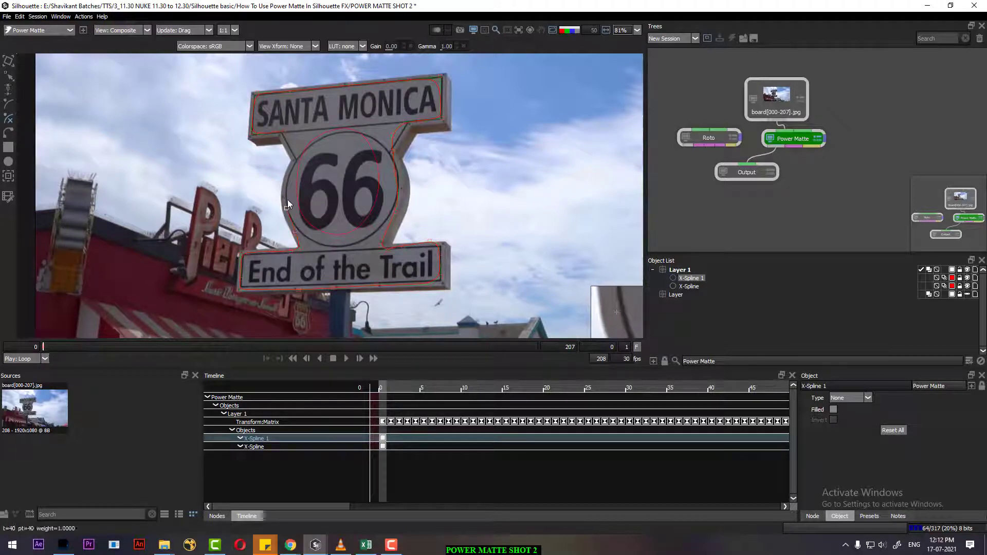
pyautogui.click(292, 165)
pyautogui.click(283, 131)
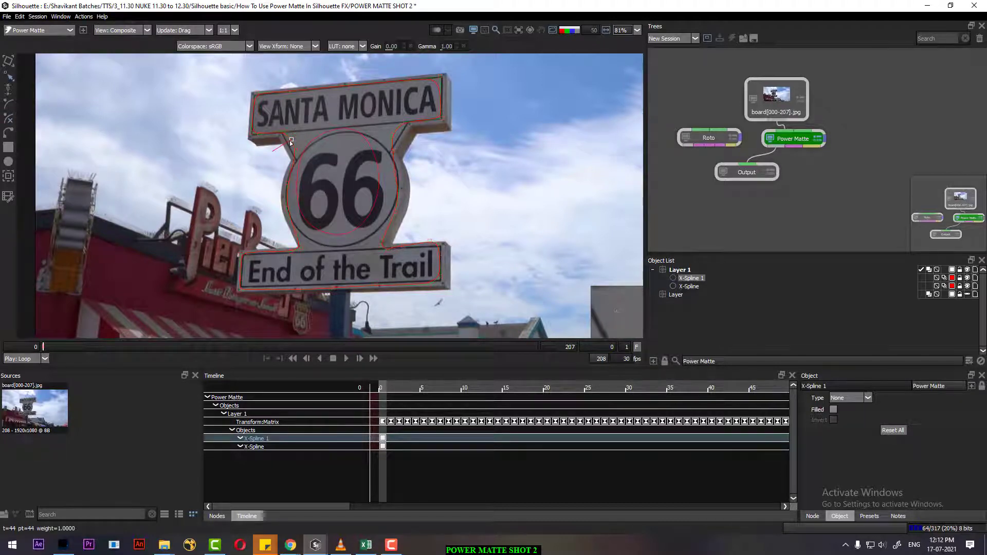
pyautogui.click(287, 141)
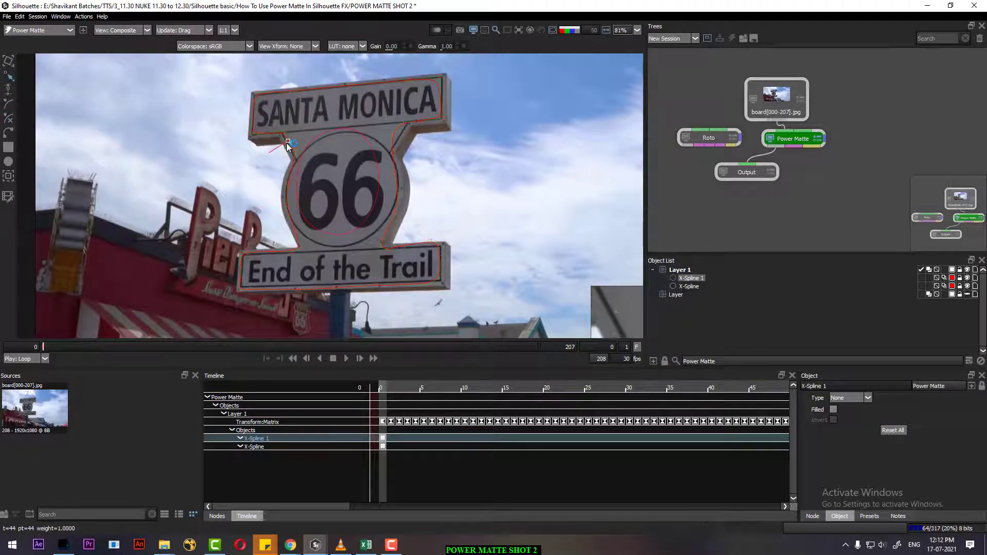
pyautogui.click(397, 137)
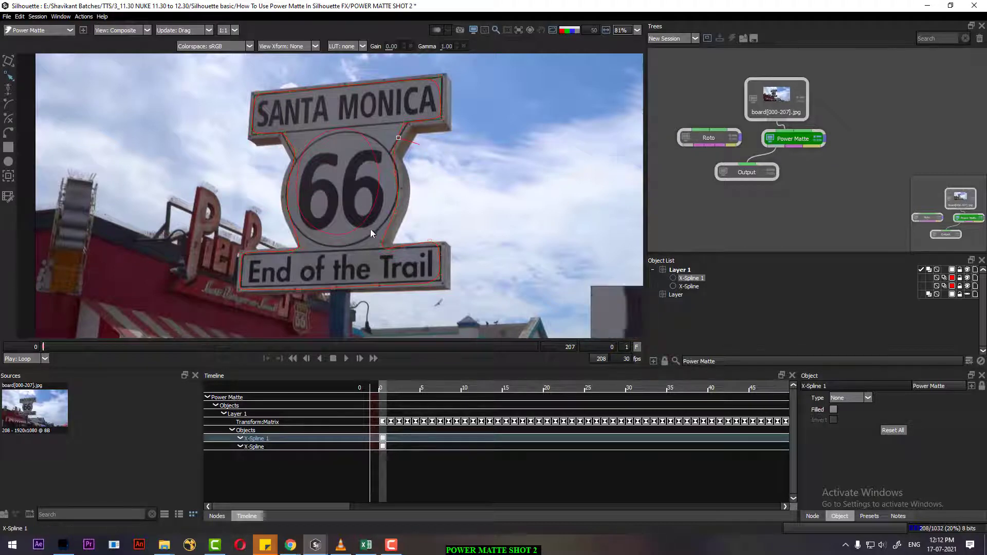
pyautogui.moveTo(370, 230); pyautogui.dragTo(356, 183)
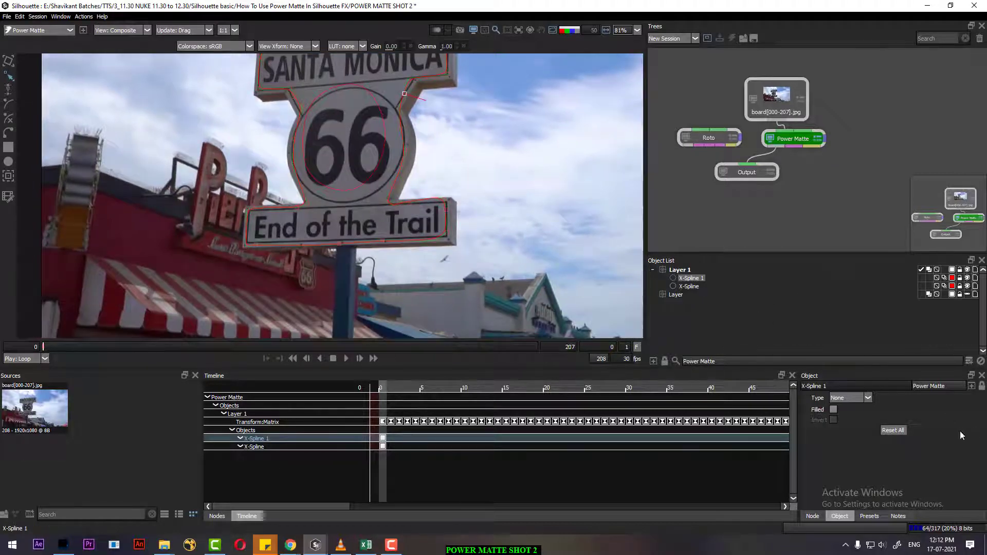
pyautogui.click(860, 399)
pyautogui.click(846, 414)
# Step: Draw a Foreground square over the sign's pole, extending its bottom below the frame
pyautogui.moveTo(344, 353); pyautogui.dragTo(404, 177)
pyautogui.scroll(-3, 405, 178)
pyautogui.scroll(1, 404, 177)
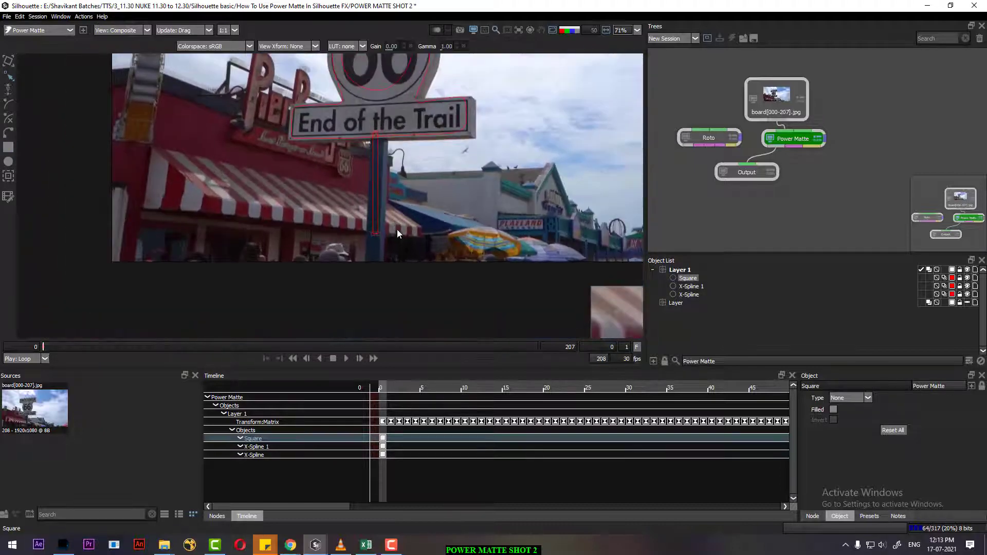
pyautogui.moveTo(374, 237); pyautogui.dragTo(377, 272)
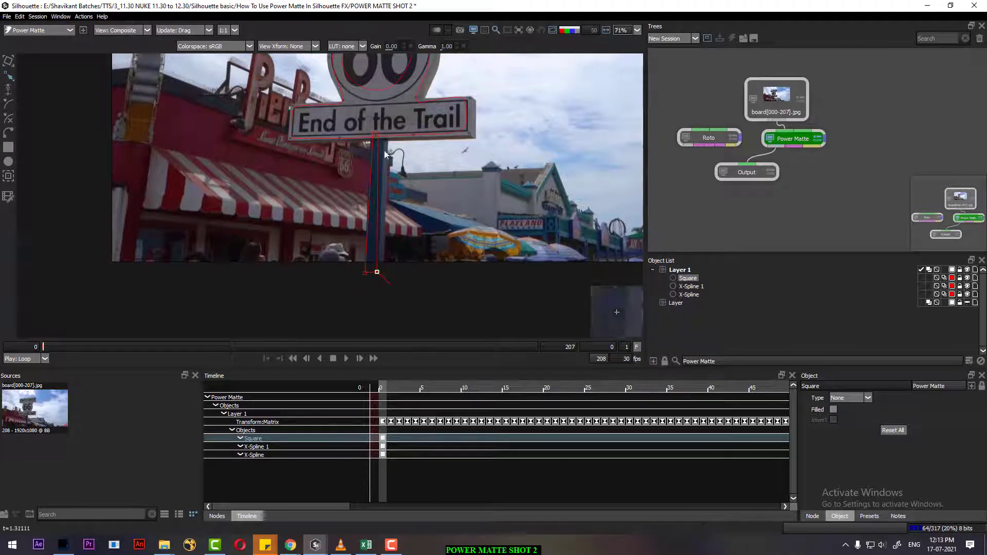
pyautogui.moveTo(379, 134); pyautogui.dragTo(384, 132)
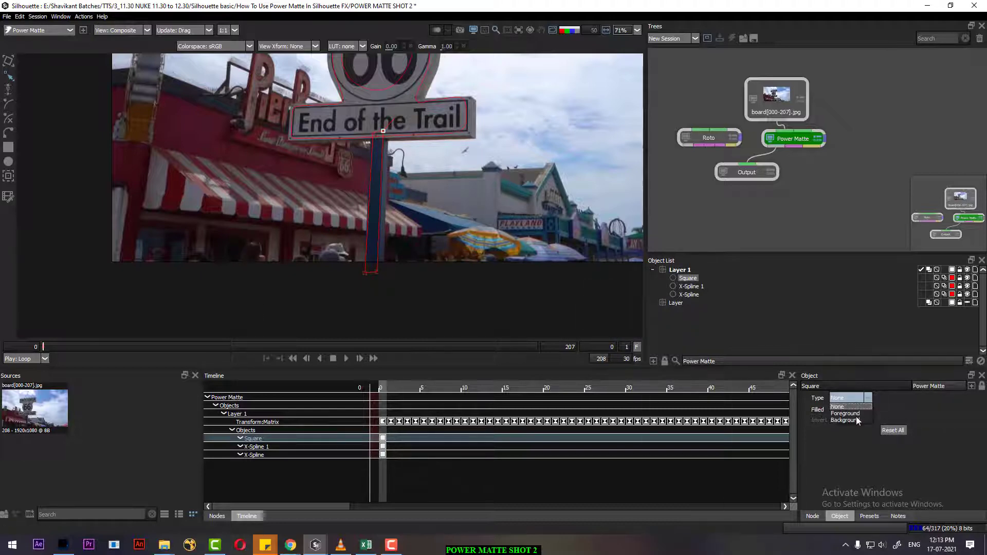
pyautogui.click(853, 413)
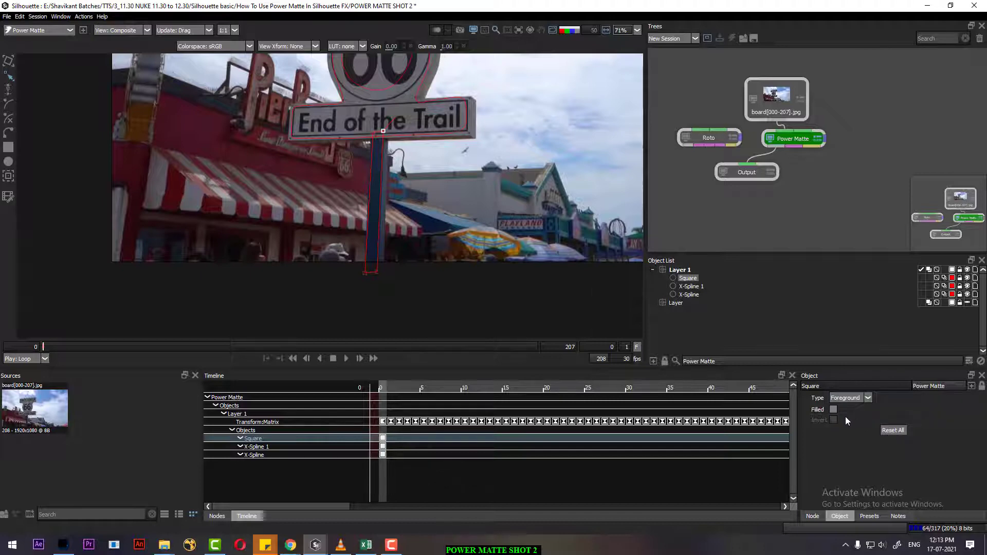
# Step: Play the shot forward and backward to check the shapes, then stop at the first frame
pyautogui.scroll(-3, 426, 184)
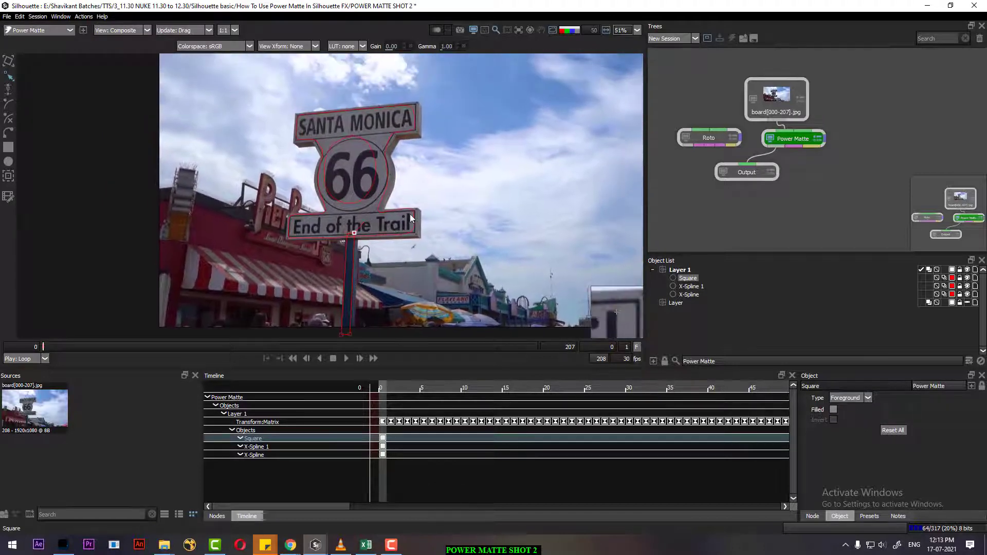
pyautogui.scroll(-1, 409, 213)
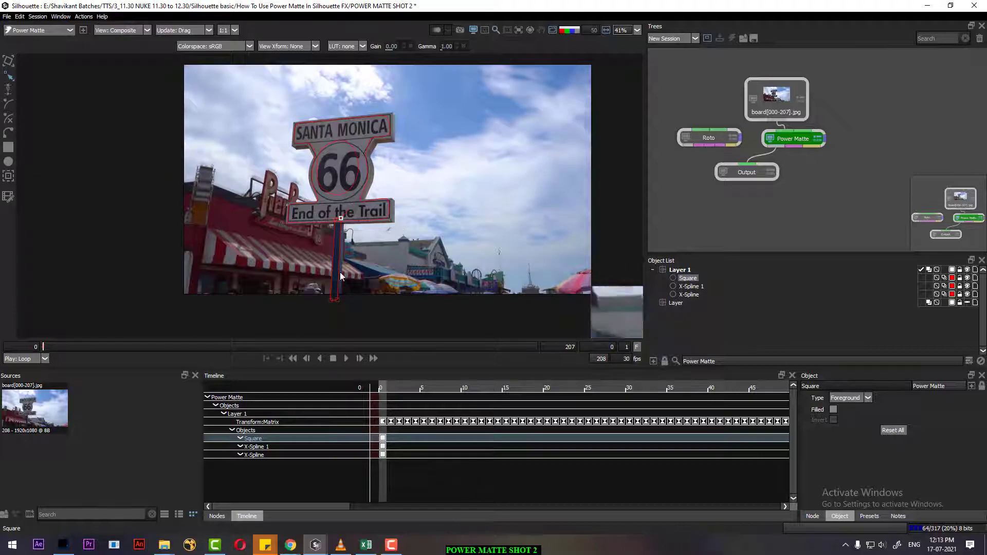
pyautogui.click(346, 358)
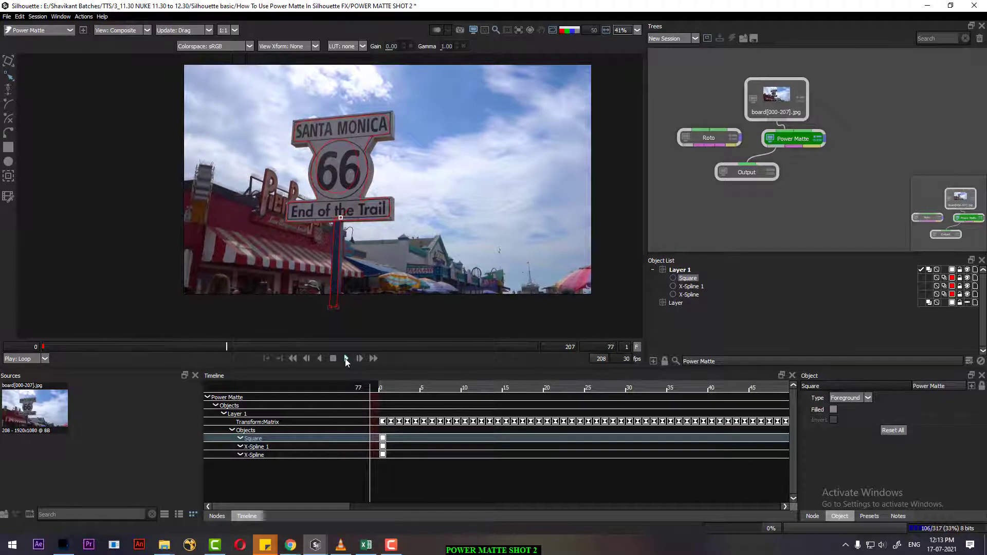
pyautogui.click(319, 358)
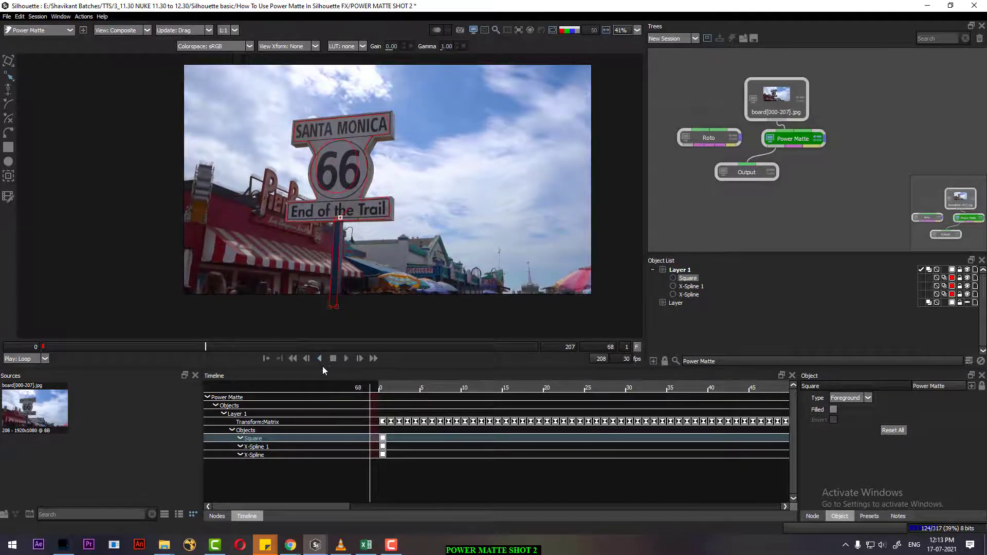
pyautogui.click(291, 360)
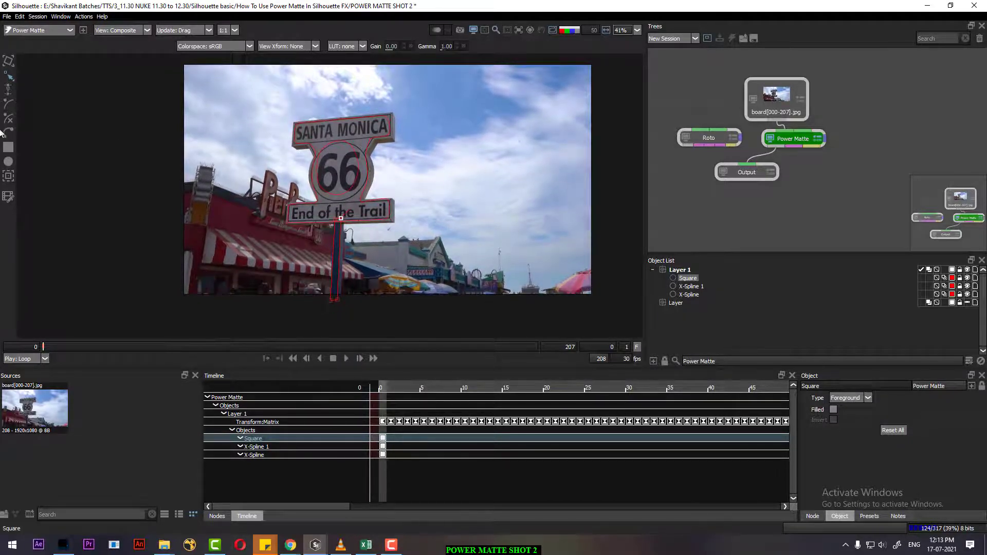
# Step: Draw a Background rectangle over the sky on the right of the sign
pyautogui.scroll(-1, 471, 186)
pyautogui.moveTo(391, 193); pyautogui.dragTo(360, 197)
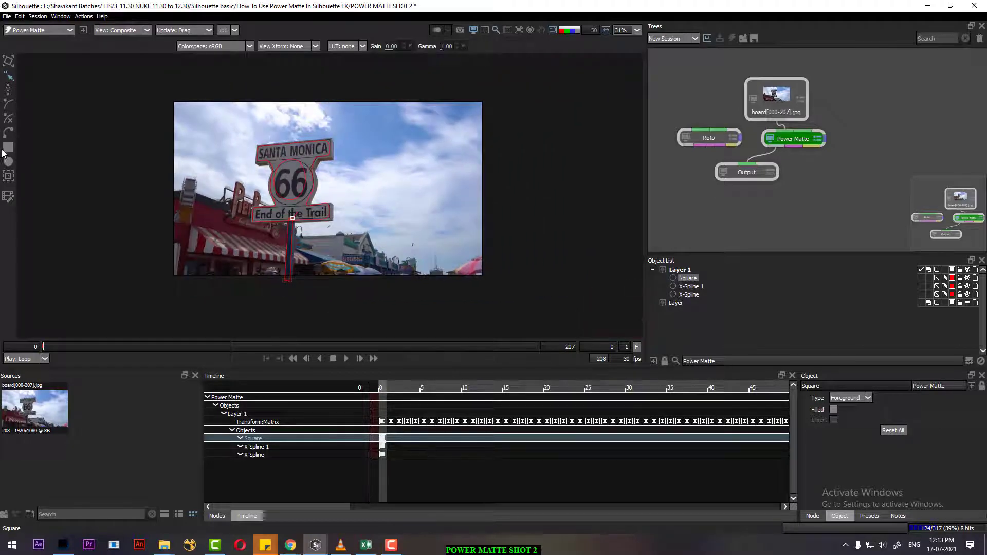
pyautogui.moveTo(367, 86)
pyautogui.mouseDown()
pyautogui.moveTo(493, 335)
pyautogui.moveTo(557, 328)
pyautogui.mouseUp()
pyautogui.click(859, 398)
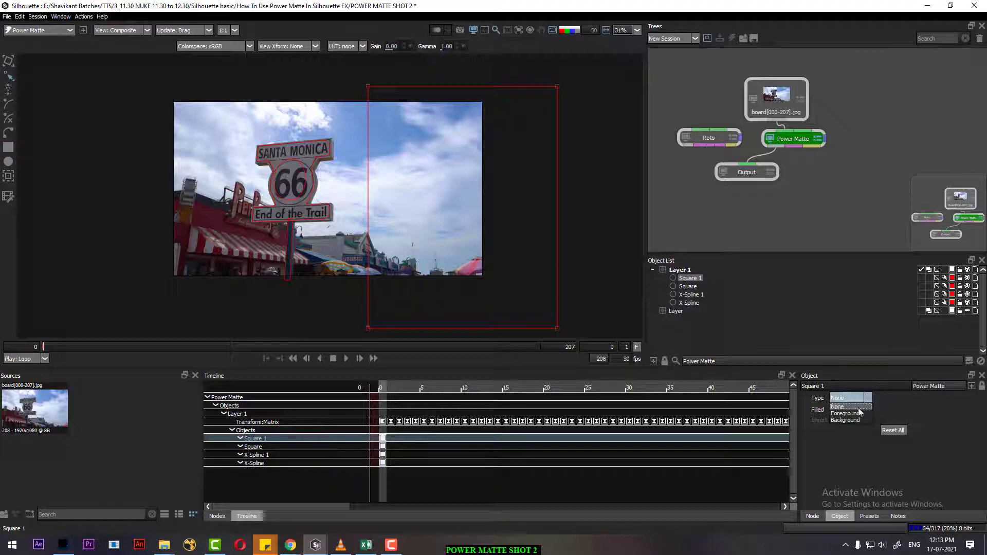
pyautogui.click(855, 419)
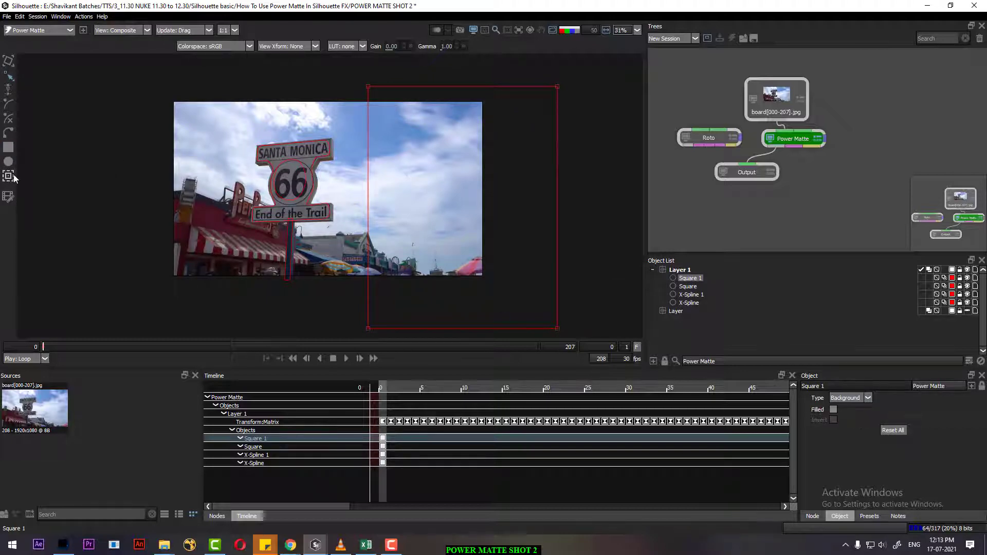
# Step: Add Background squares across the sky above the sign and over the frame's left side
pyautogui.moveTo(97, 78); pyautogui.dragTo(526, 133)
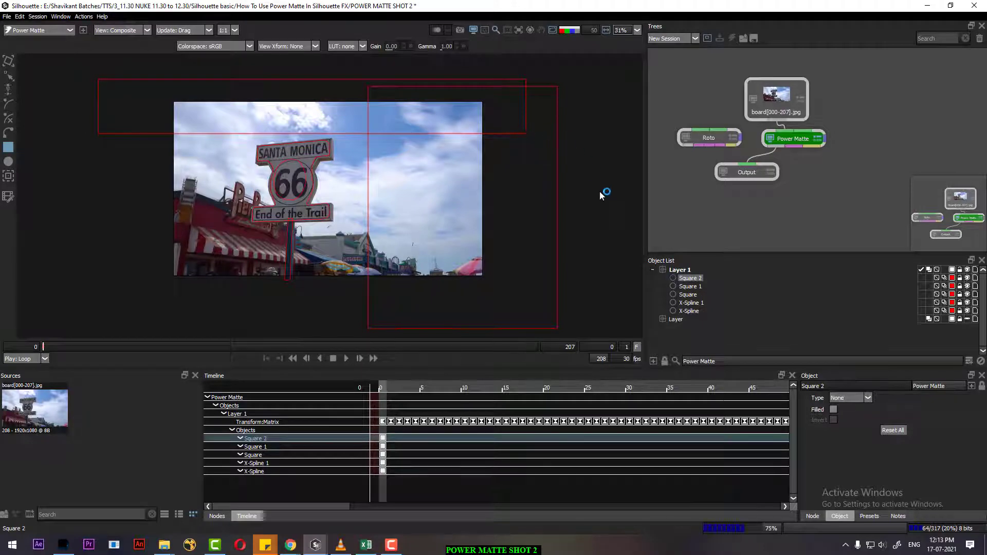
pyautogui.click(846, 398)
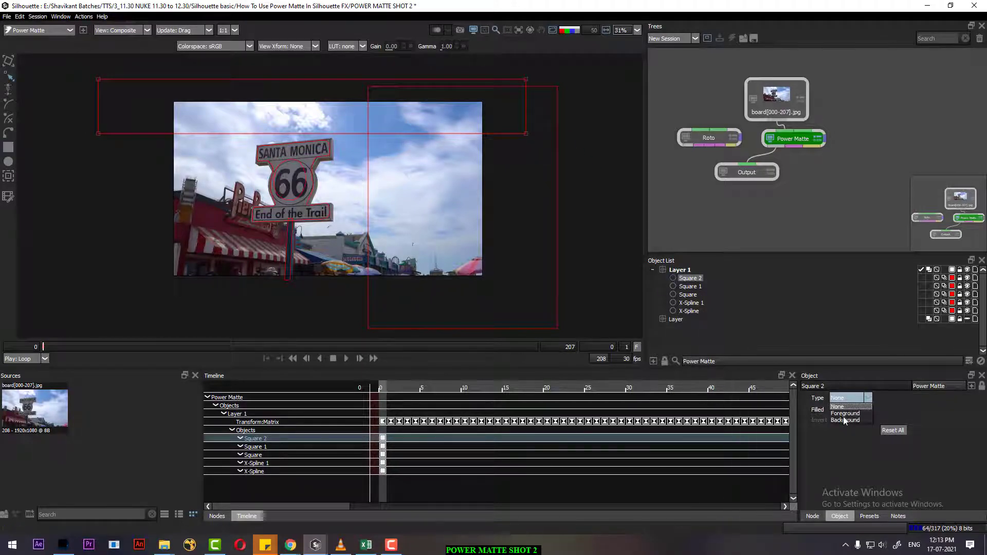
pyautogui.click(844, 420)
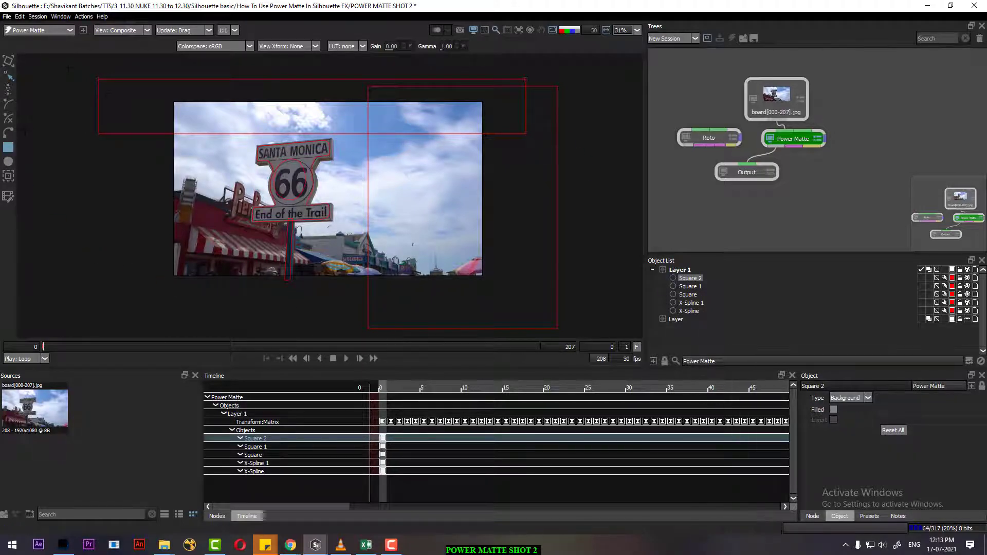
pyautogui.moveTo(72, 64); pyautogui.dragTo(236, 335)
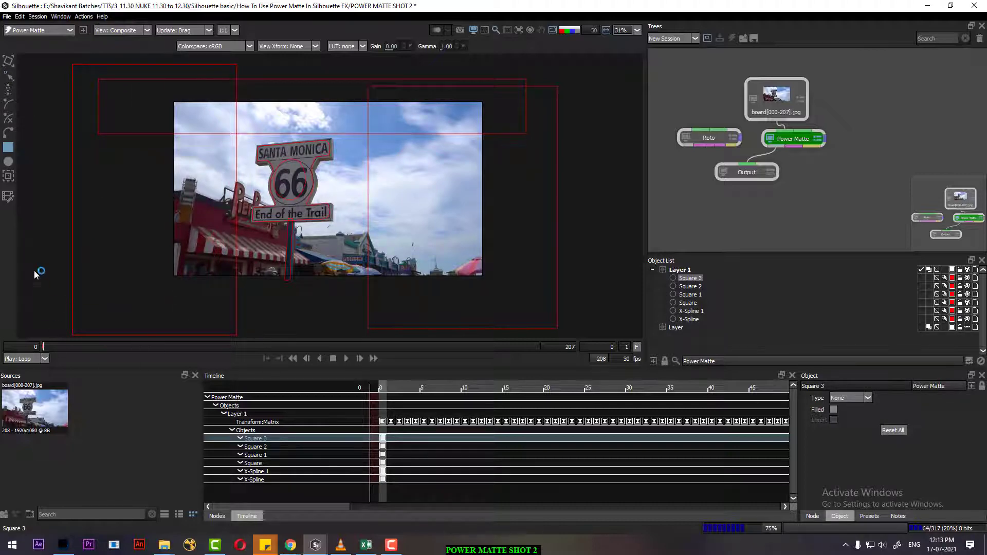
pyautogui.click(846, 400)
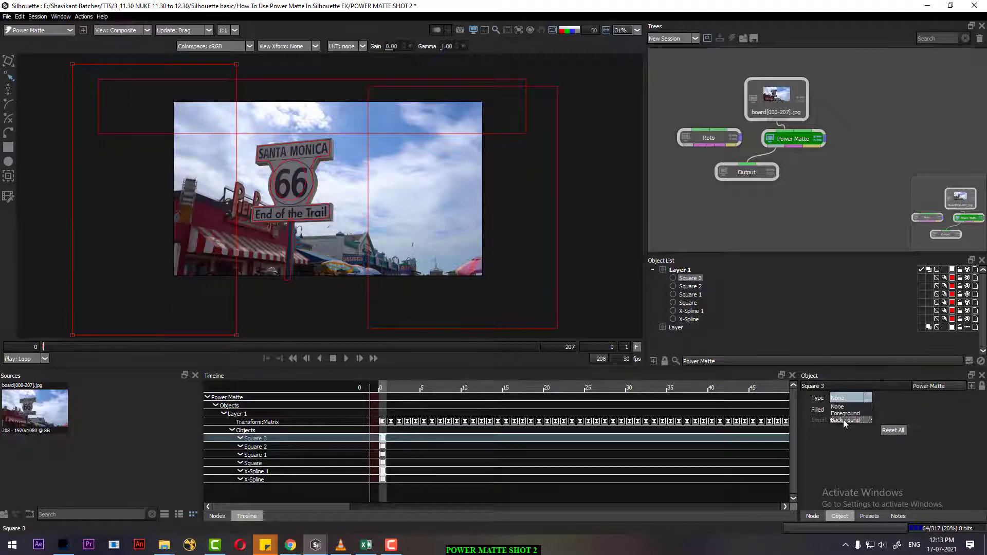
pyautogui.click(845, 420)
pyautogui.moveTo(314, 214); pyautogui.dragTo(335, 220)
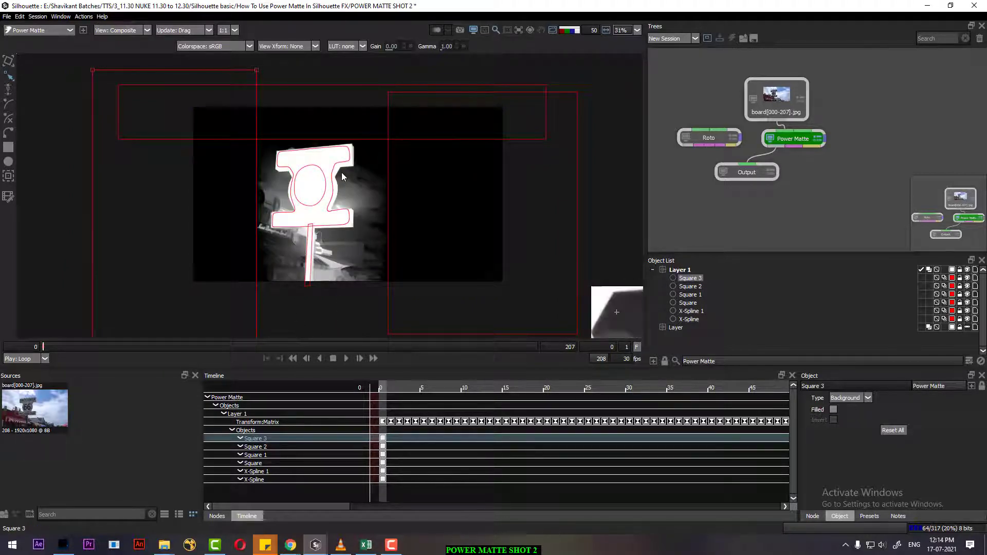
pyautogui.scroll(2, 388, 275)
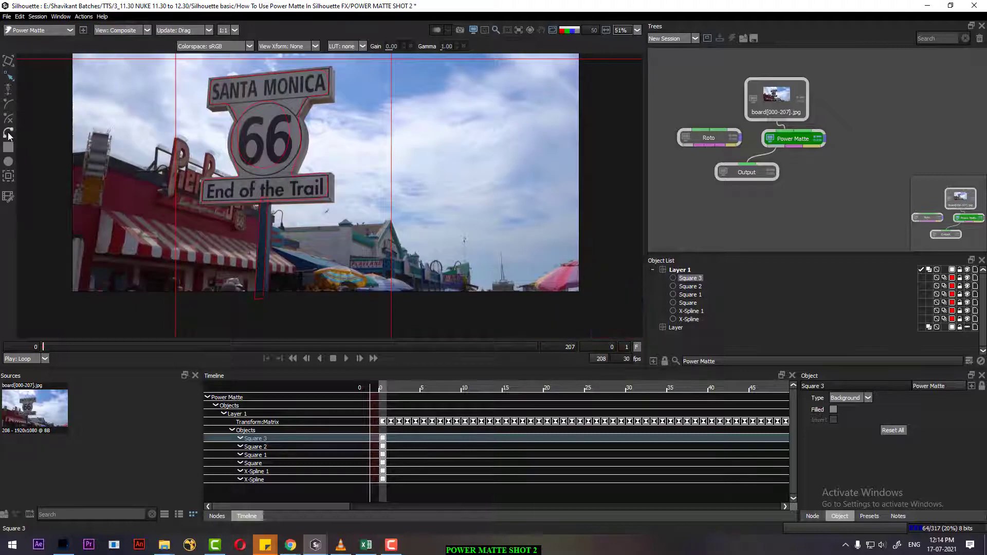
# Step: Start X-Spline 2 at the pole's base and trace up the pole and the sign's right edge
pyautogui.scroll(2, 304, 307)
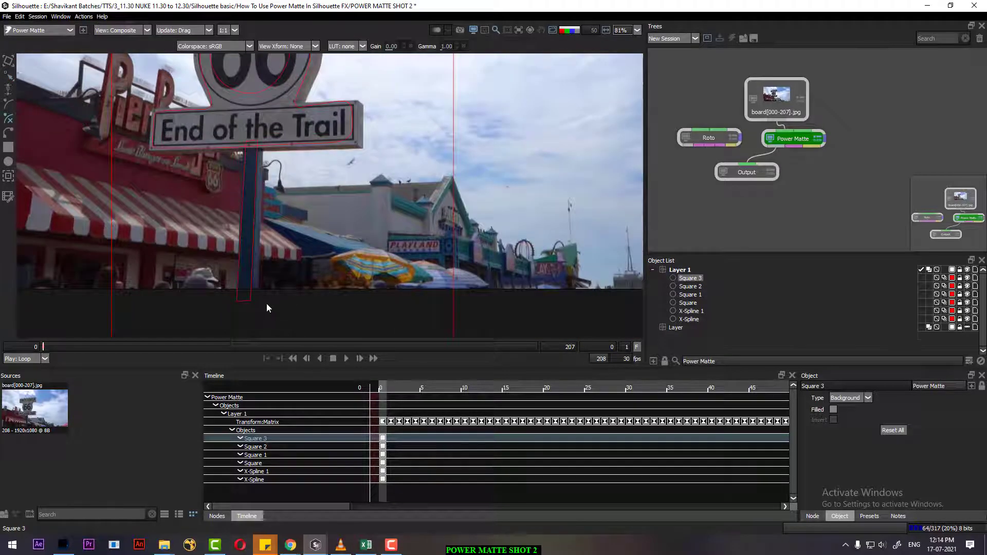
pyautogui.click(266, 303)
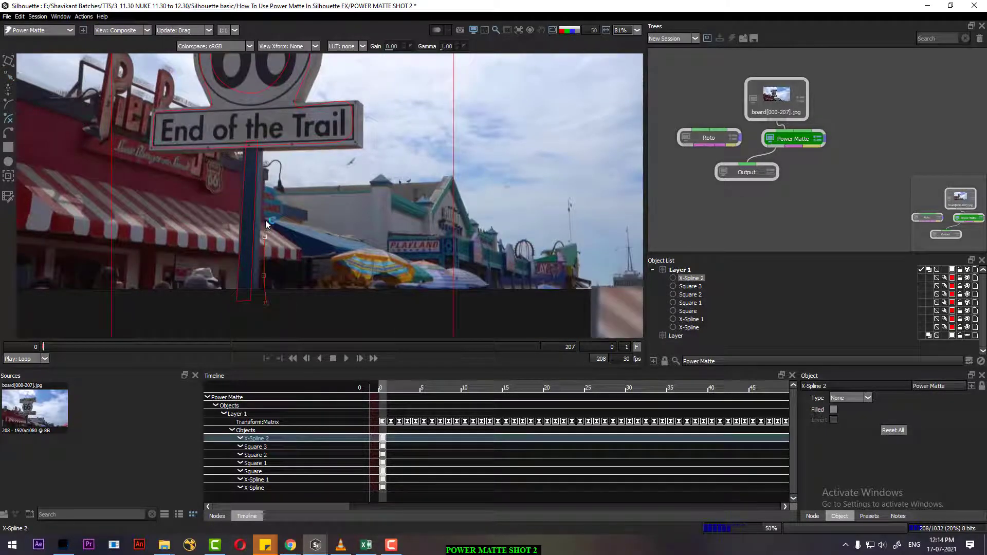
pyautogui.click(267, 193)
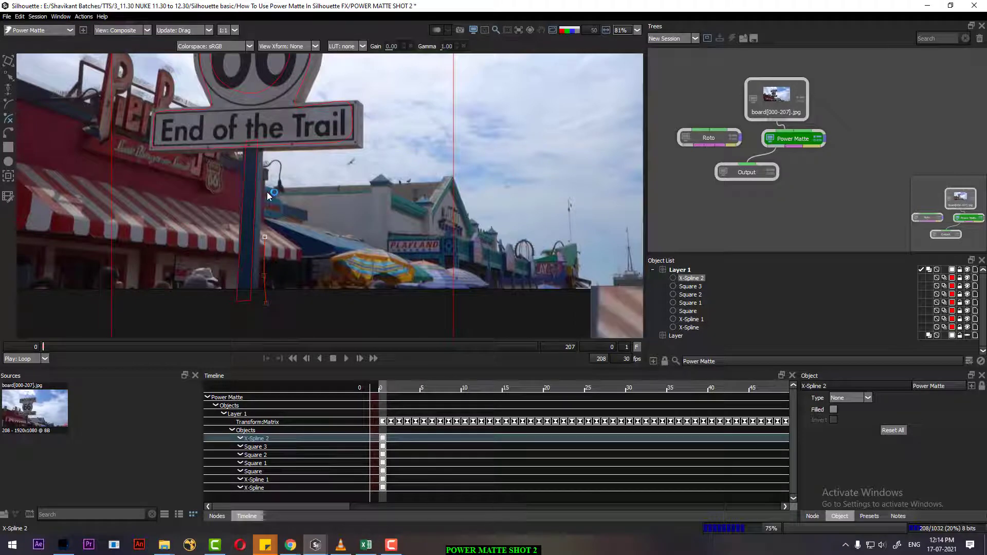
pyautogui.click(274, 154)
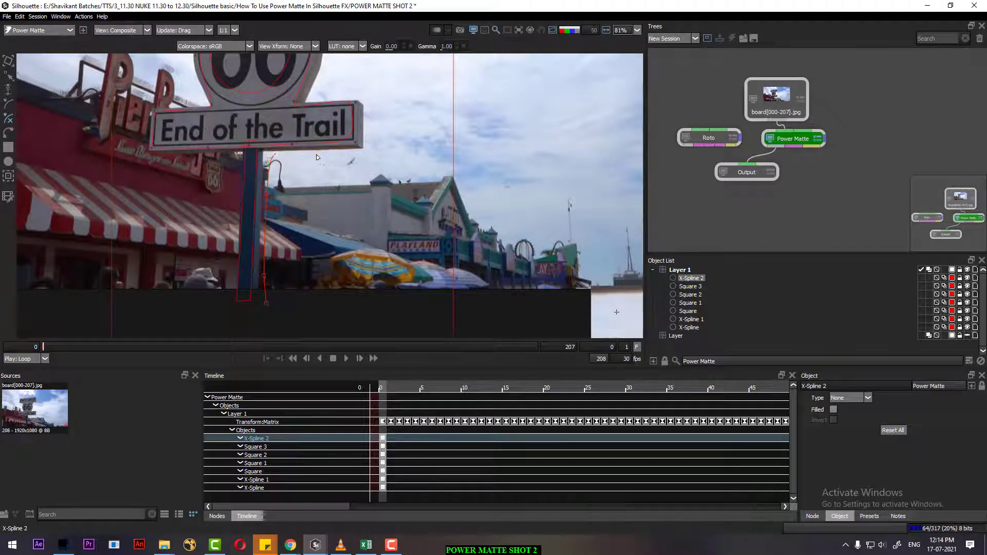
pyautogui.click(316, 154)
pyautogui.click(355, 152)
pyautogui.click(377, 149)
pyautogui.click(375, 129)
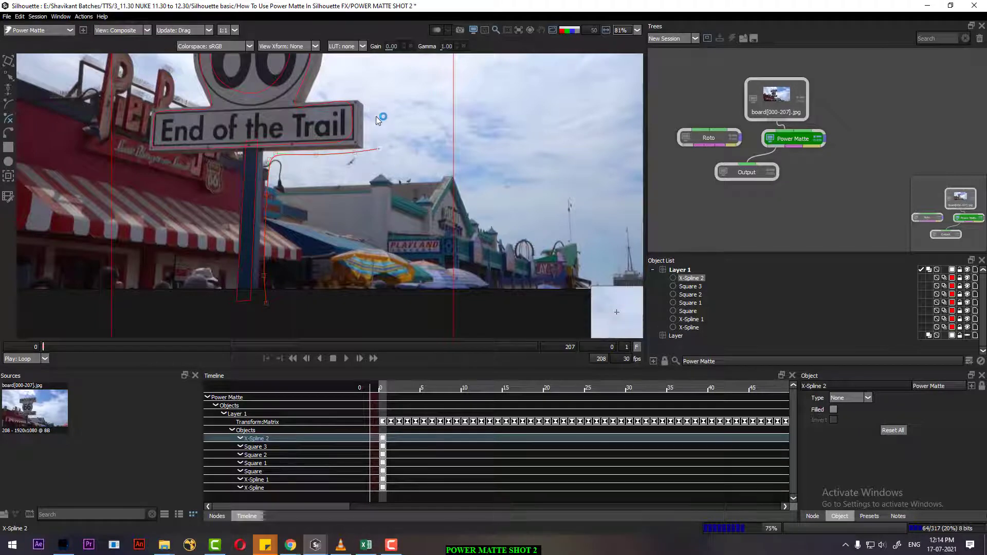
pyautogui.click(374, 97)
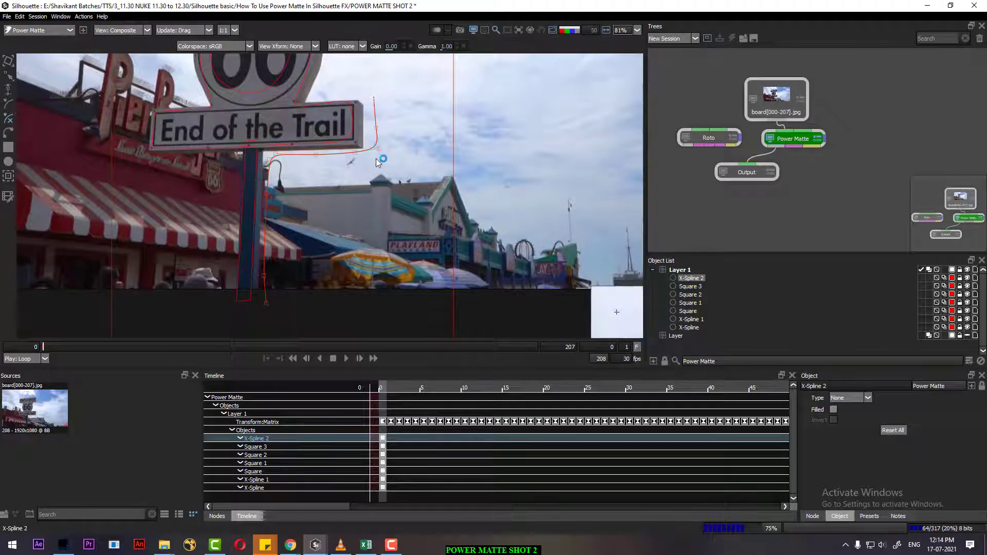
pyautogui.moveTo(376, 159); pyautogui.dragTo(394, 195)
pyautogui.click(365, 190)
pyautogui.click(346, 191)
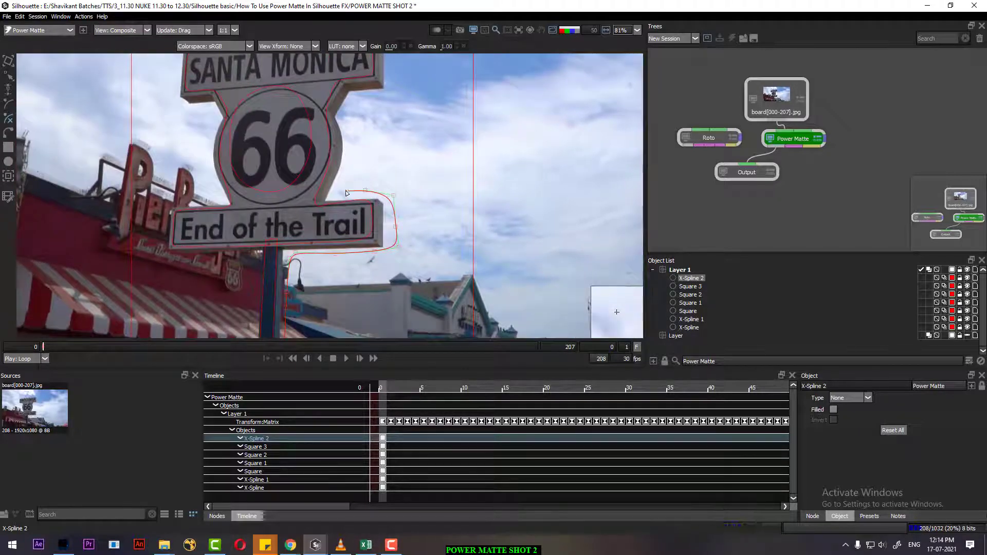
pyautogui.click(346, 192)
# Step: Continue the outline past the 66 shield, across the sign's top and down its left side
pyautogui.click(348, 134)
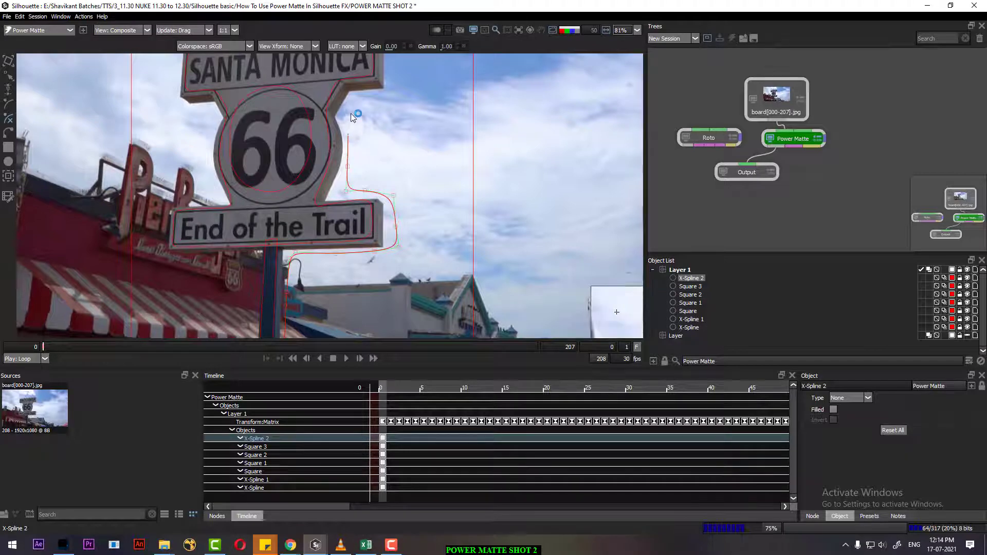
pyautogui.click(350, 115)
pyautogui.click(380, 96)
pyautogui.moveTo(406, 92); pyautogui.dragTo(375, 212)
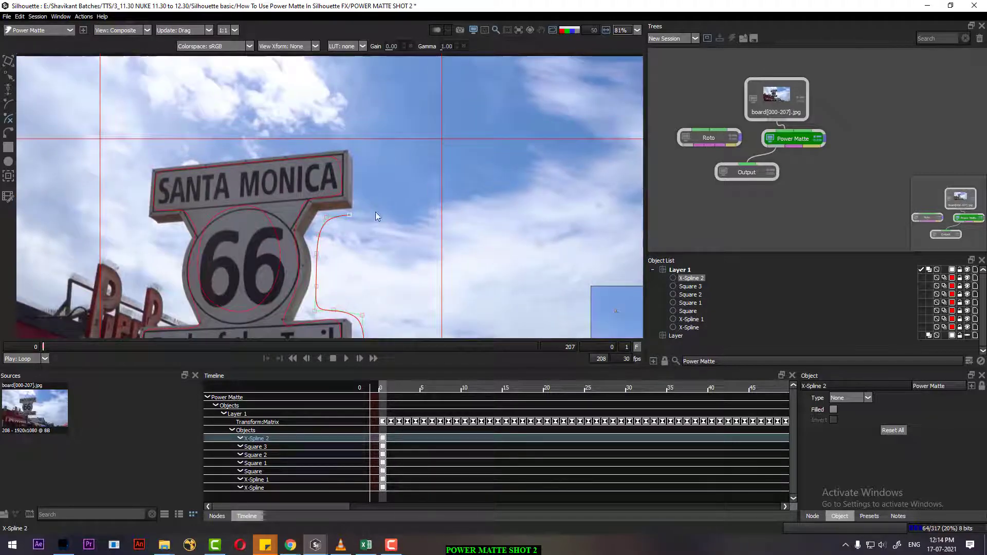
pyautogui.click(367, 177)
pyautogui.click(367, 149)
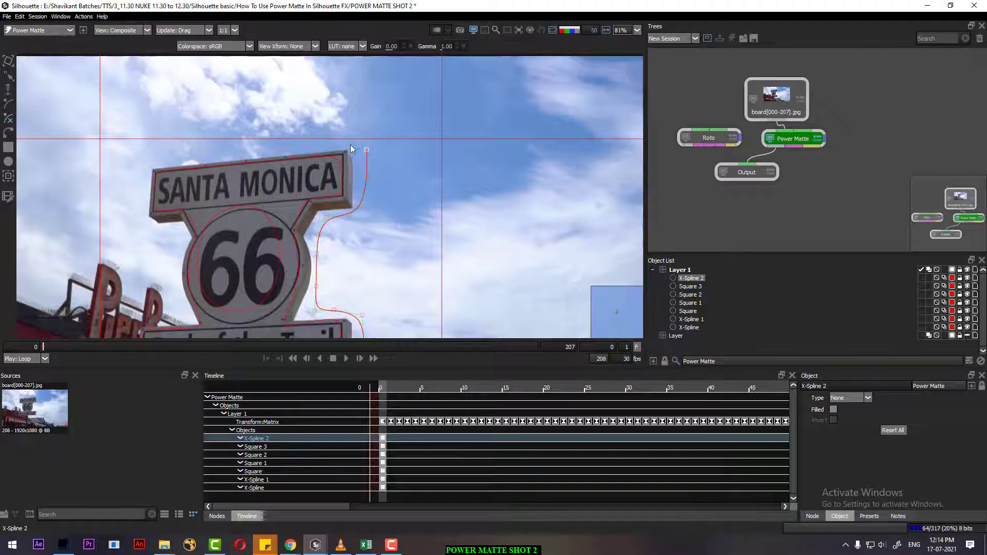
pyautogui.click(341, 144)
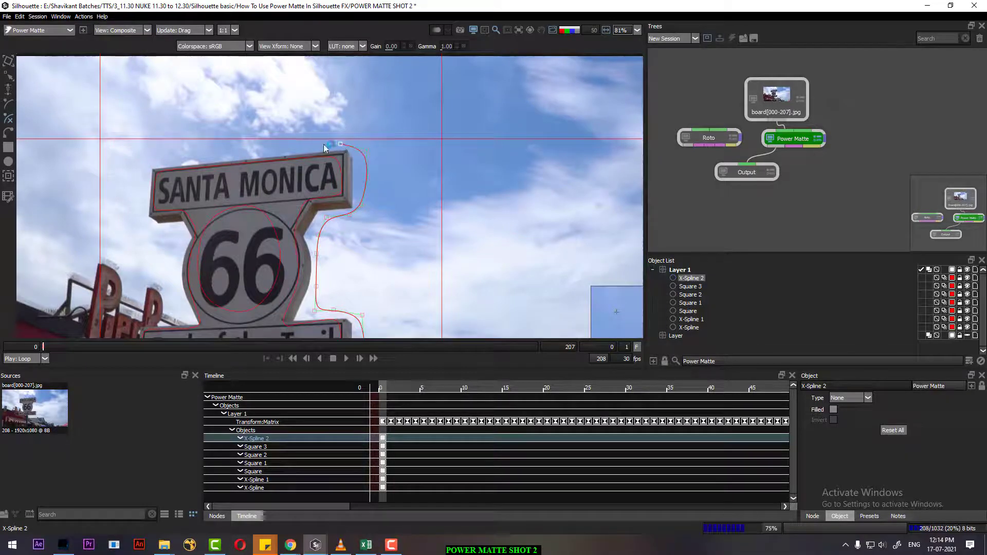
pyautogui.click(290, 150)
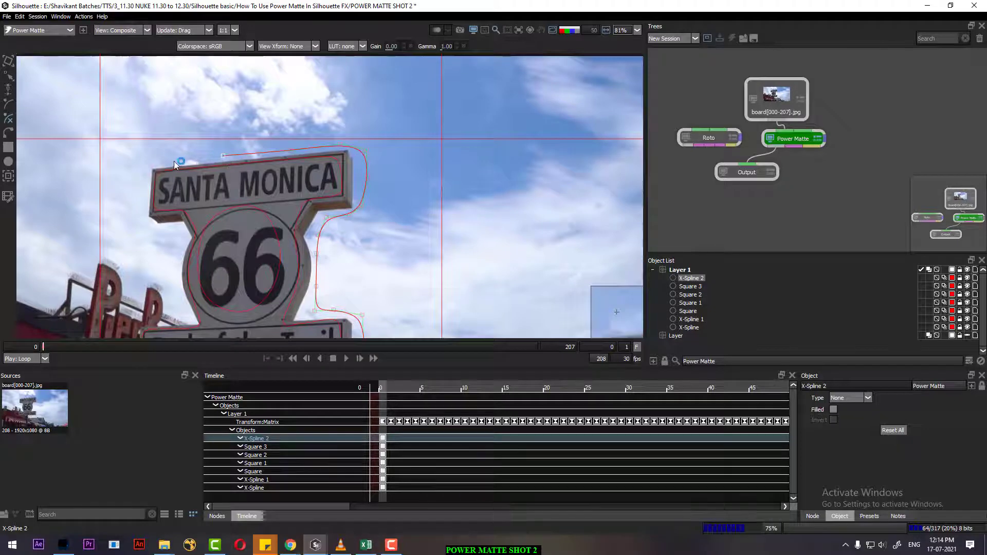
pyautogui.click(164, 159)
pyautogui.click(141, 171)
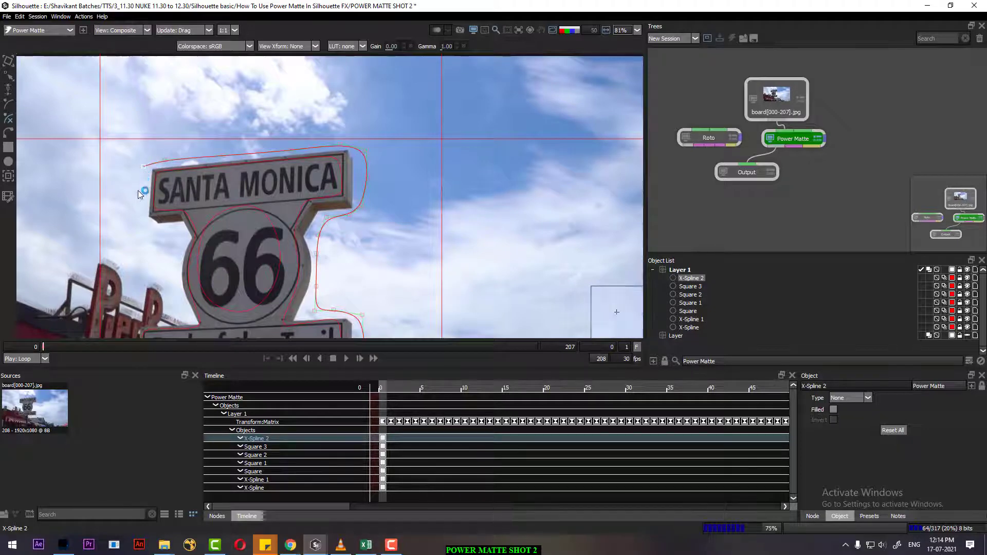
pyautogui.click(137, 208)
pyautogui.click(137, 229)
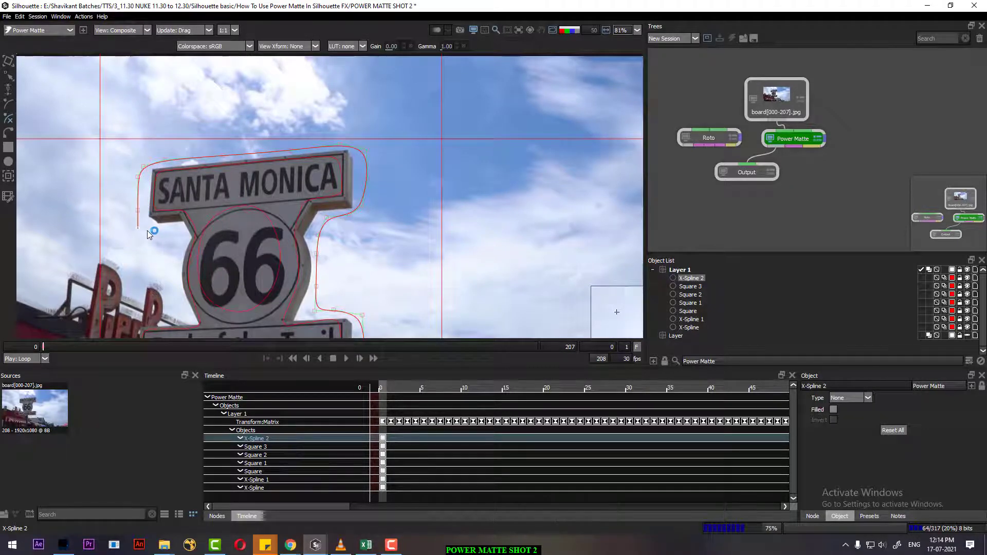
pyautogui.click(152, 230)
pyautogui.click(171, 231)
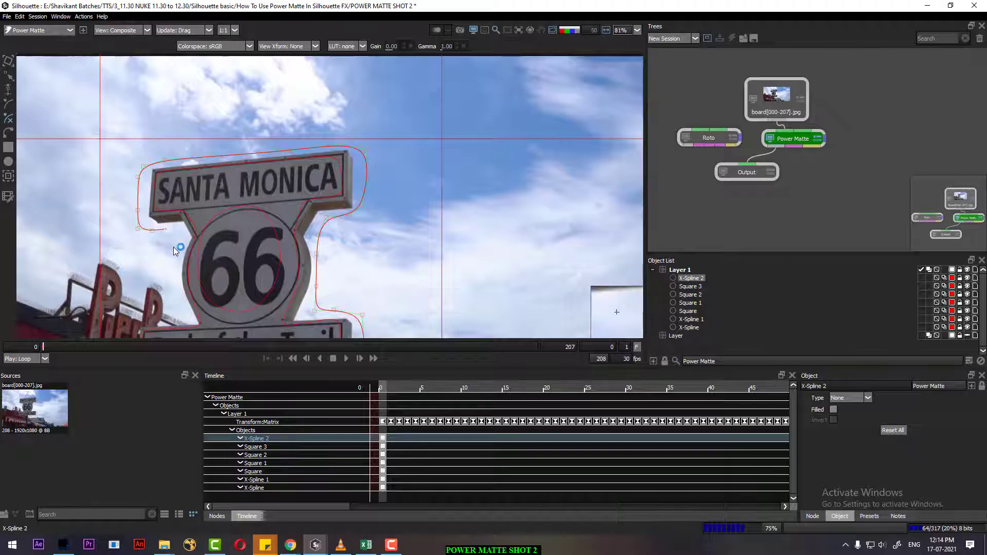
pyautogui.click(178, 294)
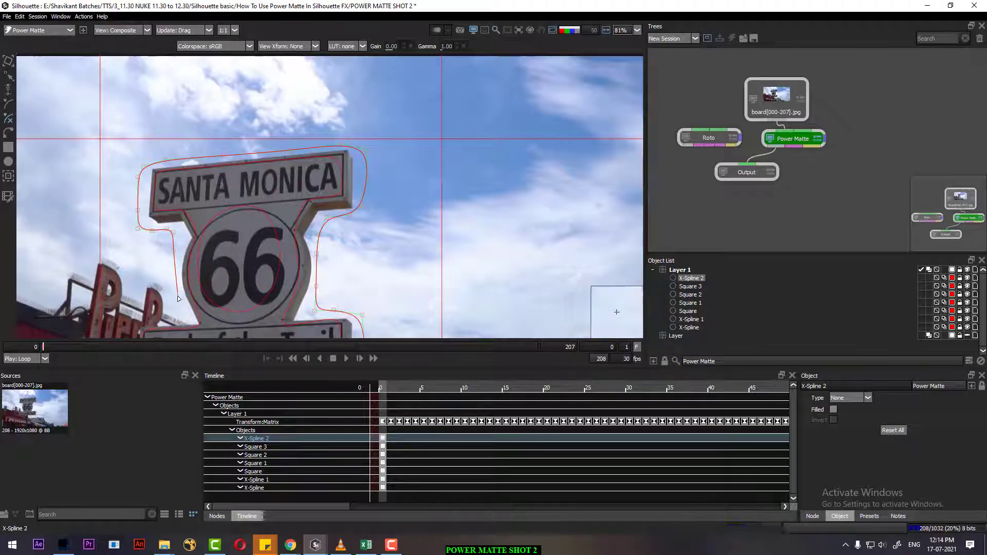
pyautogui.click(185, 311)
# Step: Trace around the End of the Trail plate and down the pole's left side, closing the spline
pyautogui.moveTo(191, 319); pyautogui.dragTo(241, 201)
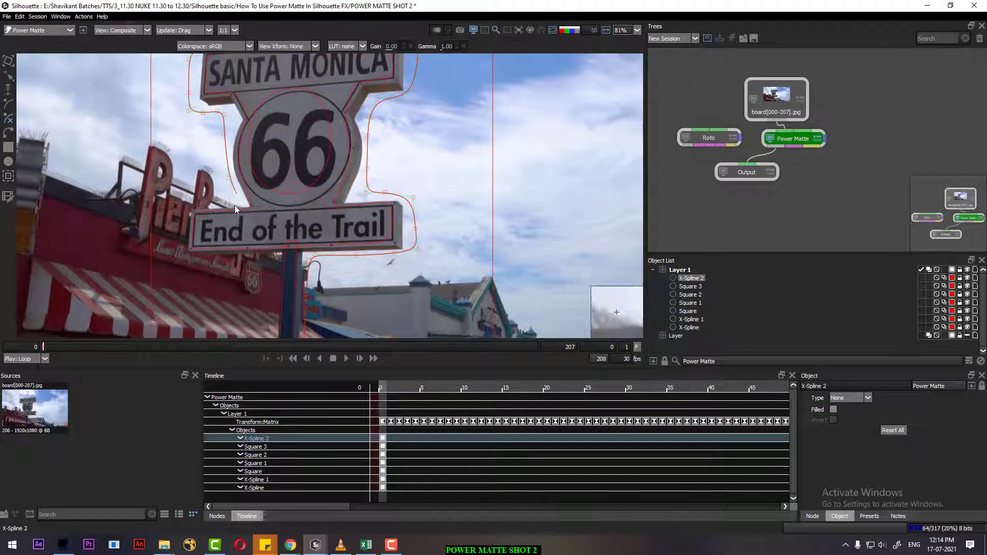
pyautogui.click(177, 216)
pyautogui.click(181, 275)
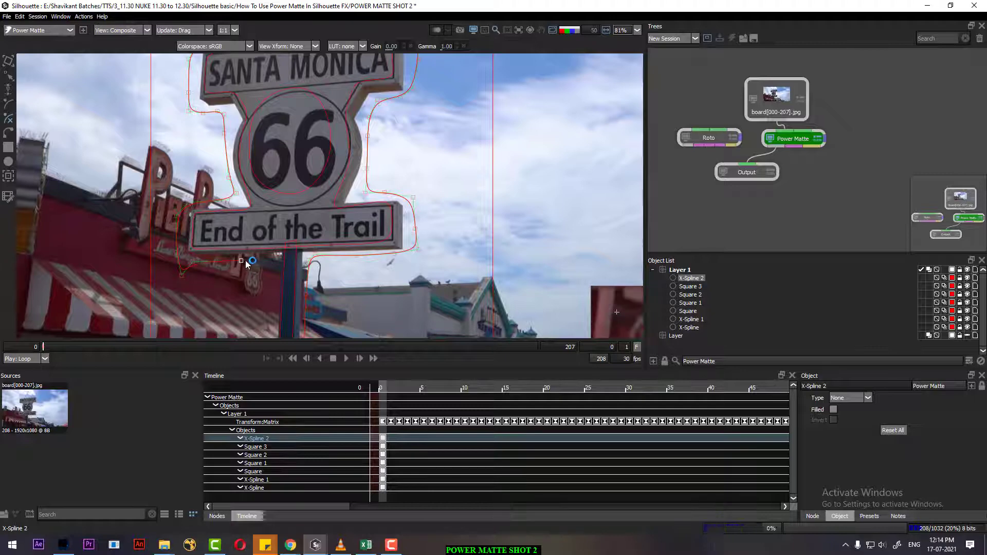
pyautogui.click(262, 261)
pyautogui.moveTo(314, 171); pyautogui.dragTo(328, 134)
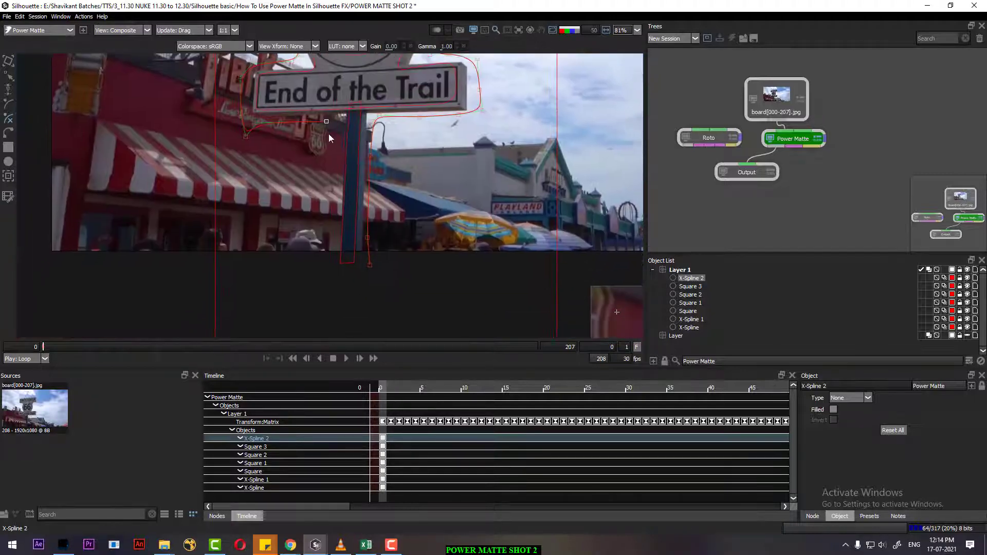
pyautogui.click(338, 130)
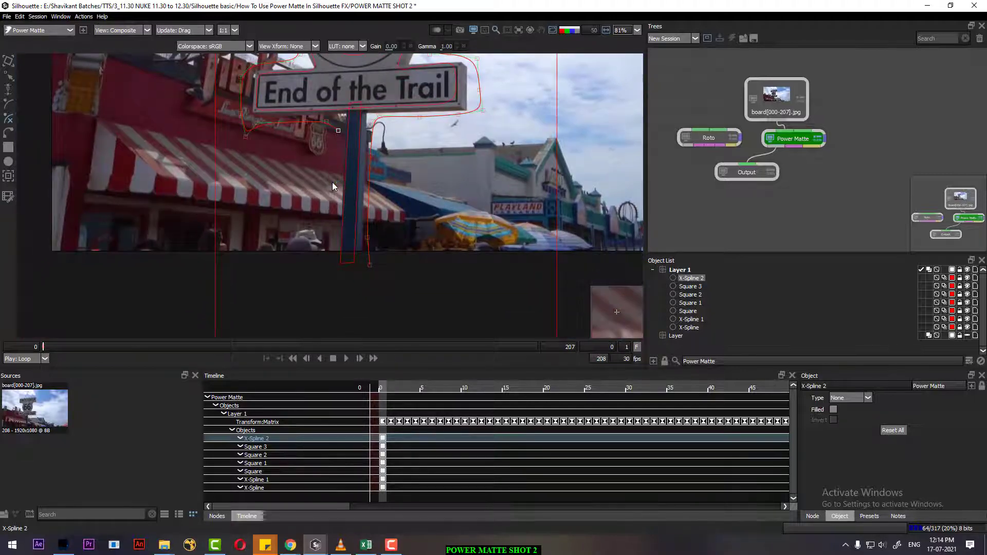
pyautogui.click(328, 222)
pyautogui.click(328, 257)
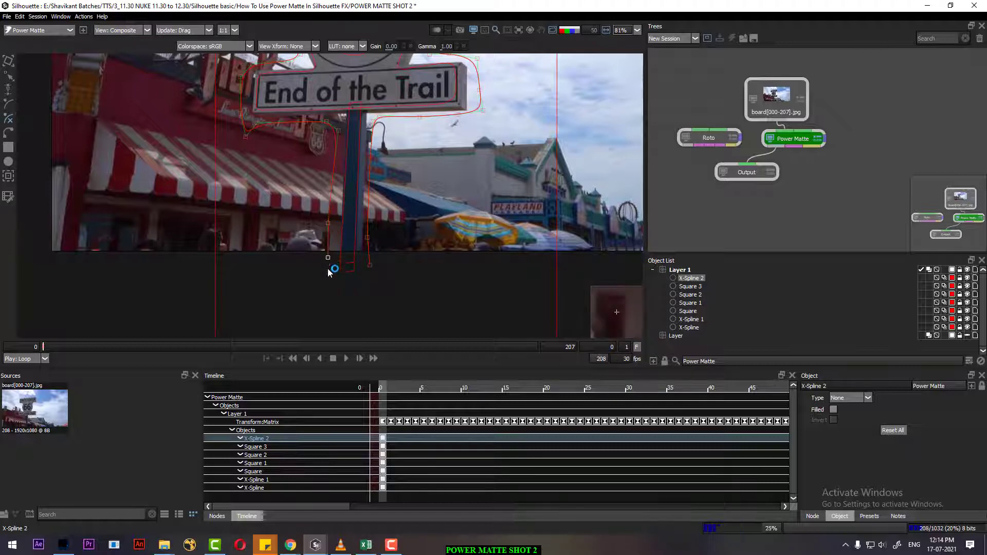
pyautogui.click(328, 276)
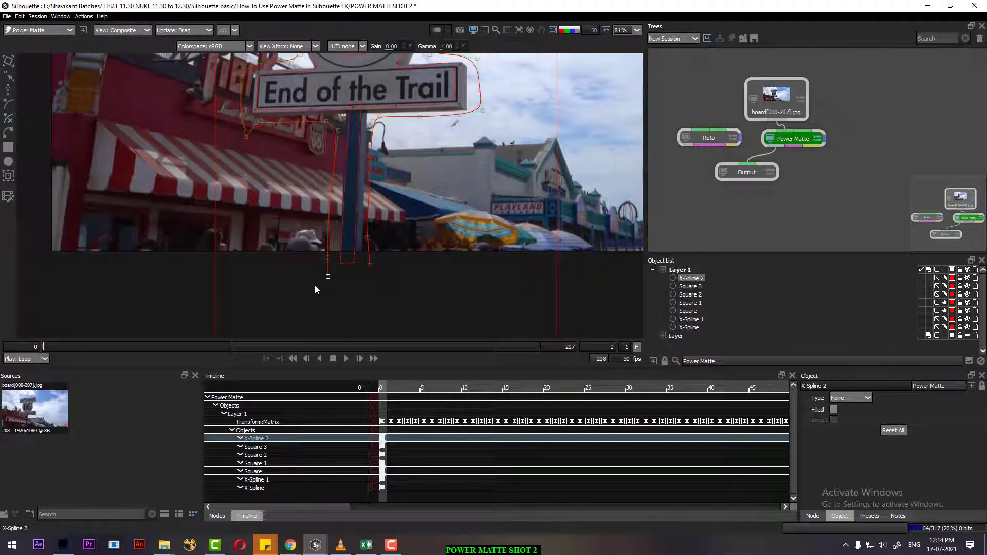
pyautogui.click(8, 61)
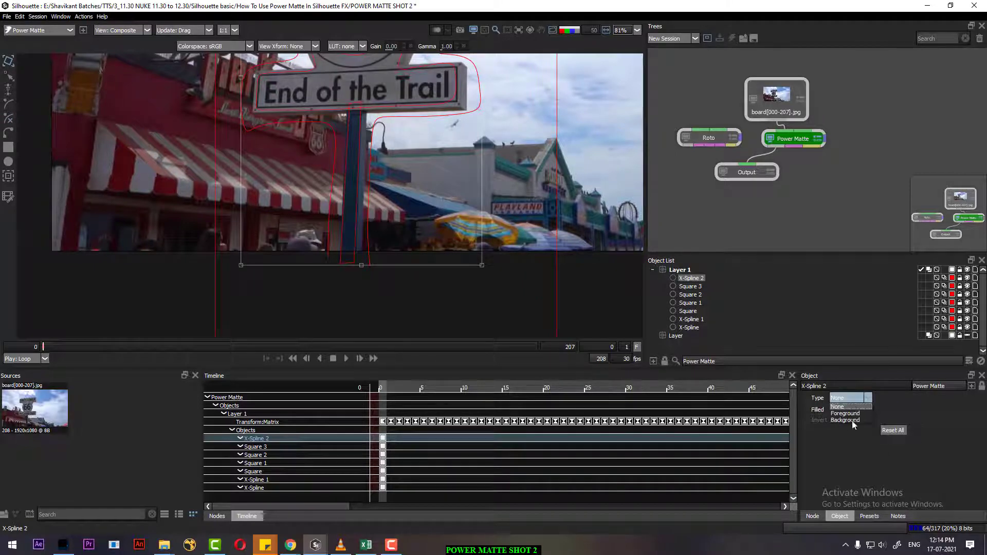
# Step: Set X-Spline 2 to Background and toggle overlay, alpha and colour views to inspect the matte
pyautogui.click(845, 420)
pyautogui.scroll(-5, 427, 232)
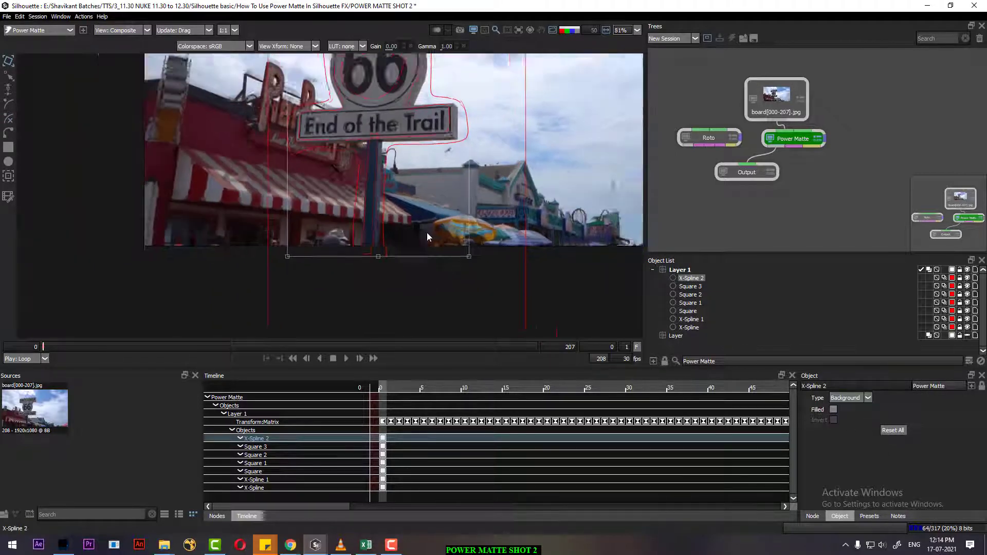
pyautogui.press('s')
pyautogui.press('a')
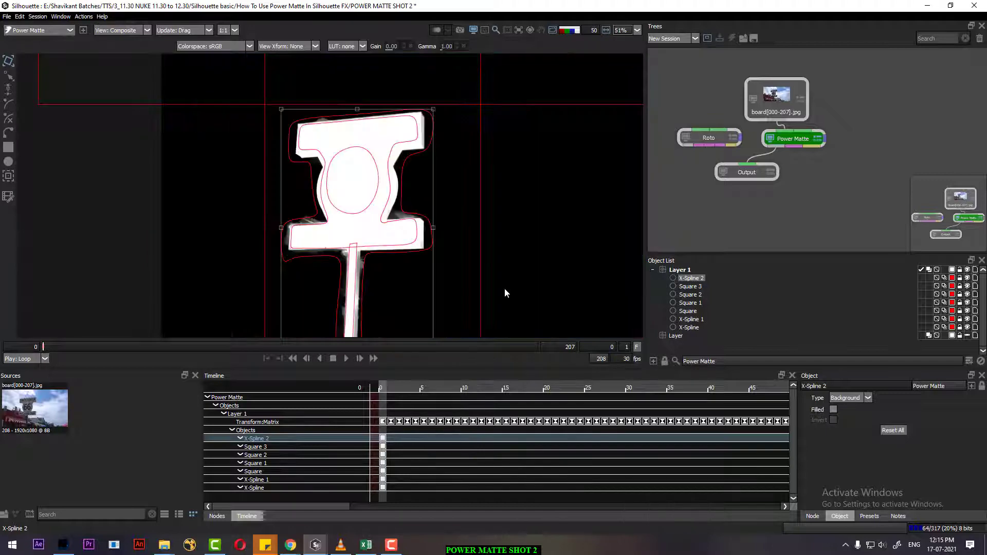
pyautogui.scroll(3, 509, 294)
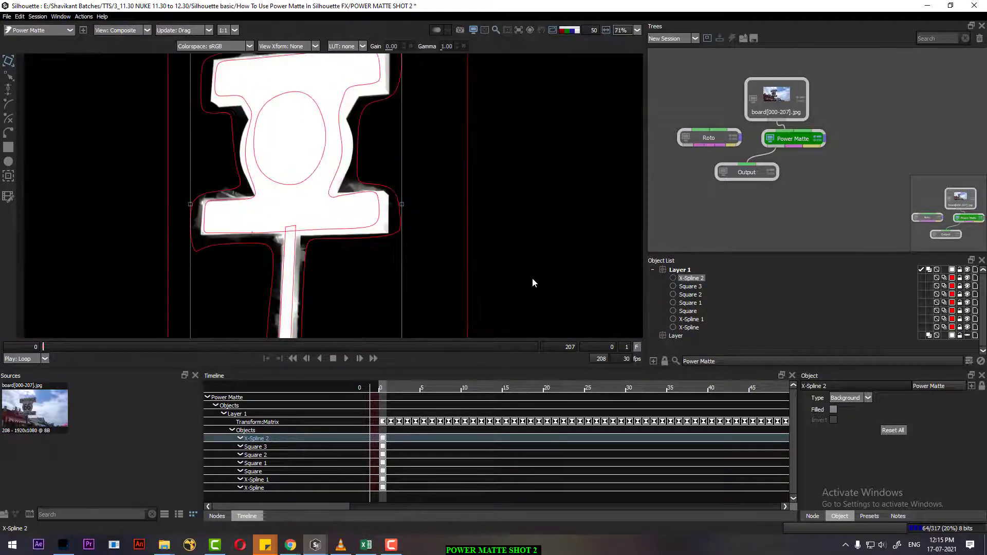
pyautogui.moveTo(367, 286); pyautogui.dragTo(437, 388)
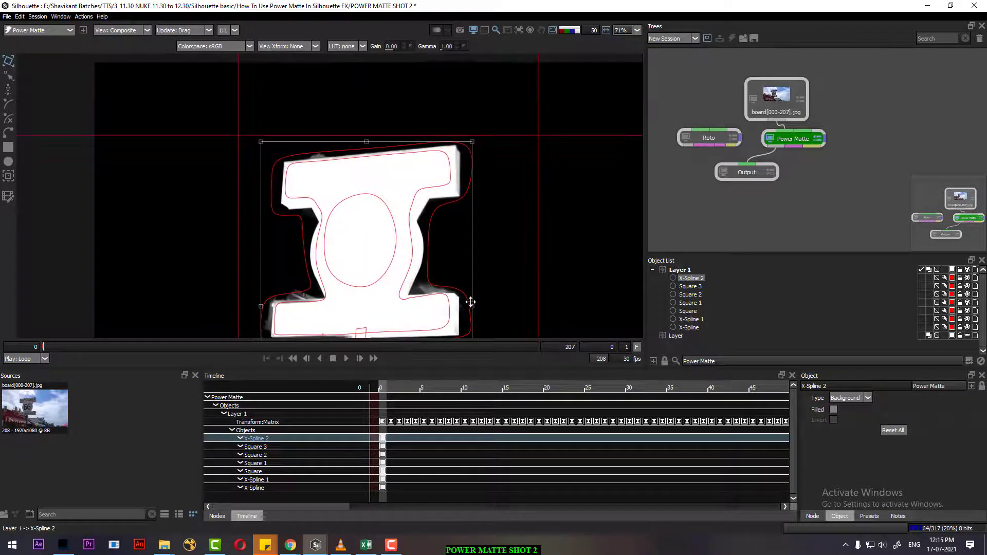
pyautogui.press('a')
pyautogui.scroll(6, 337, 164)
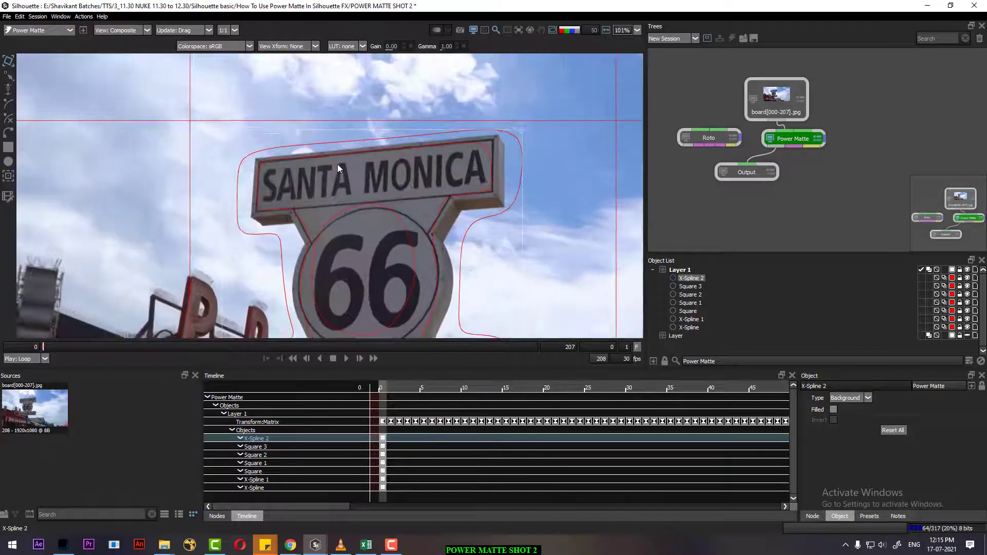
pyautogui.scroll(3, 297, 164)
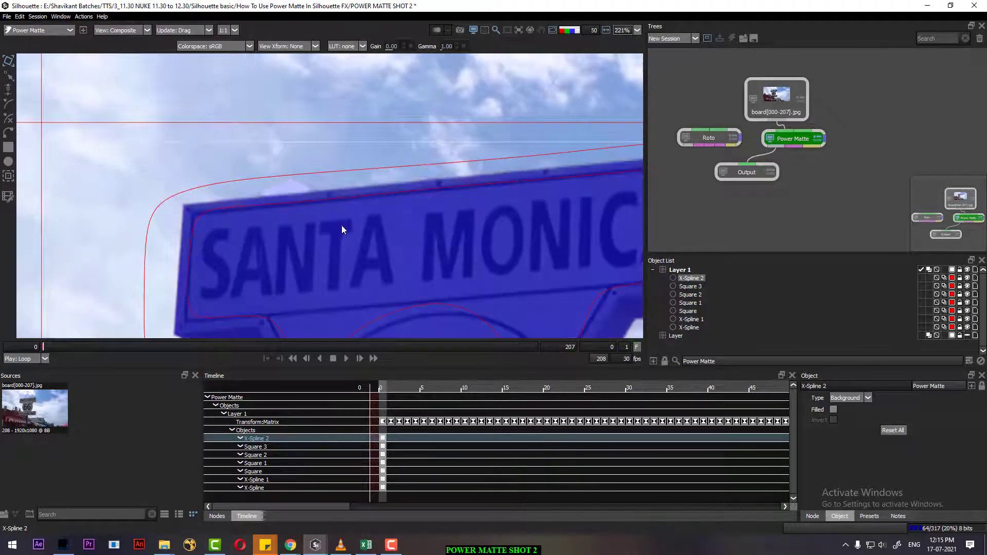
pyautogui.press('a')
pyautogui.scroll(2, 321, 214)
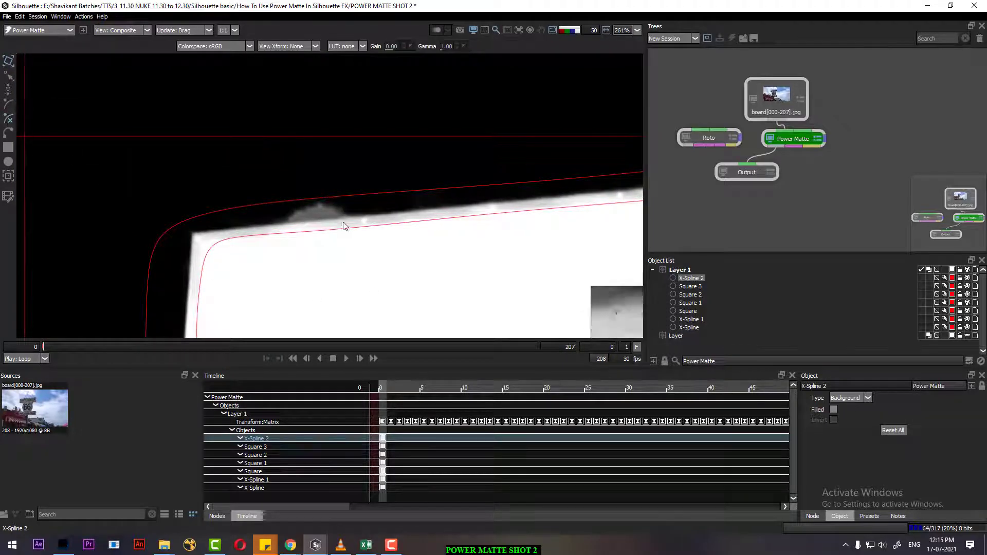
pyautogui.scroll(1, 345, 222)
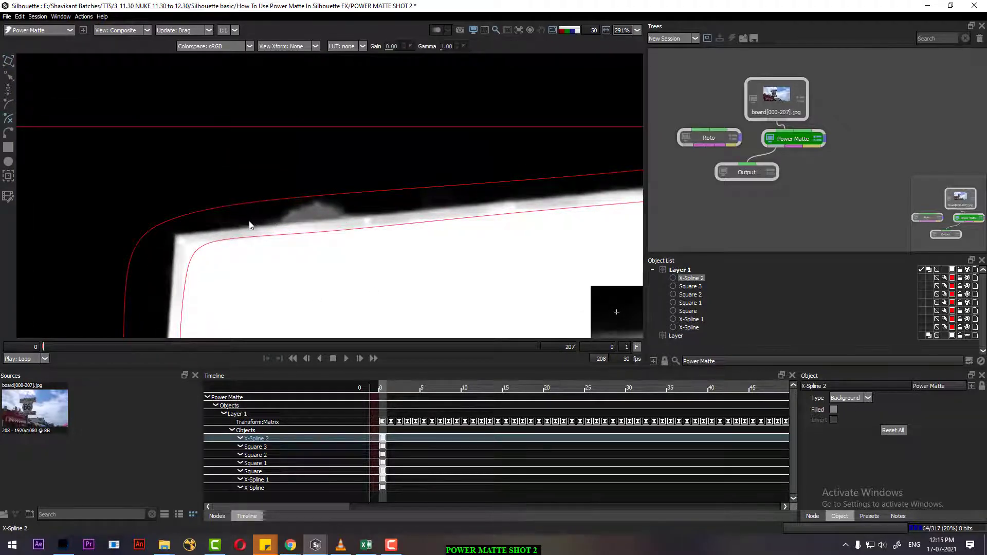
# Step: Draw X-Spline 3 along the board's top edge and set it to Background
pyautogui.click(252, 217)
pyautogui.click(279, 218)
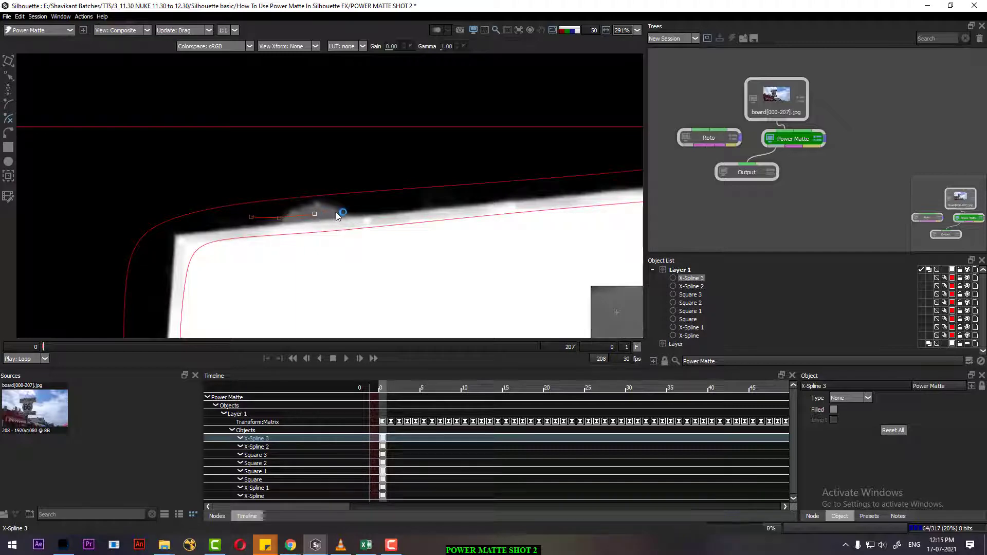
pyautogui.click(352, 210)
pyautogui.click(385, 206)
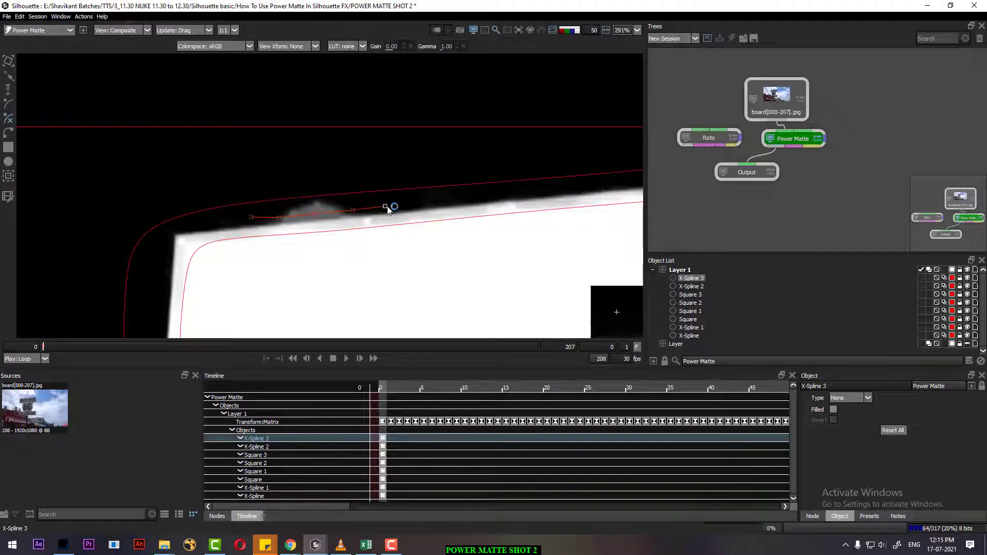
pyautogui.click(8, 61)
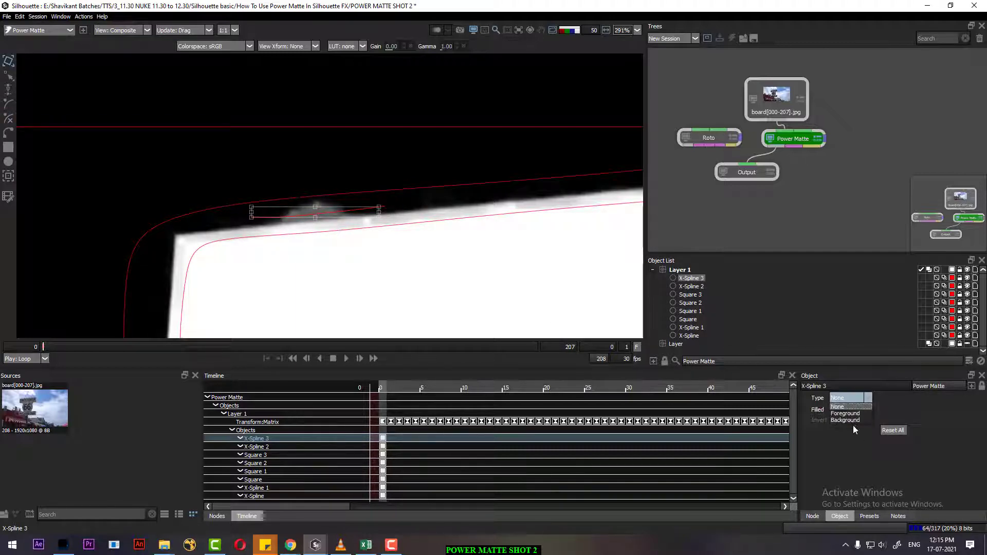
pyautogui.click(852, 420)
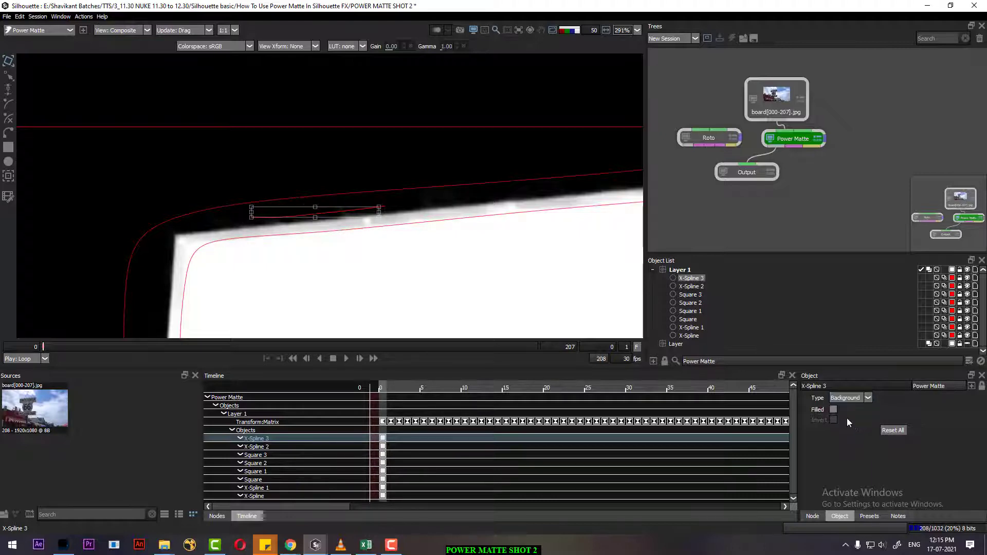
# Step: Draw X-Spline 4 around the matte's left notch and set its Type to Background
pyautogui.scroll(-1, 375, 286)
pyautogui.moveTo(375, 287); pyautogui.dragTo(359, 181)
pyautogui.scroll(-2, 390, 253)
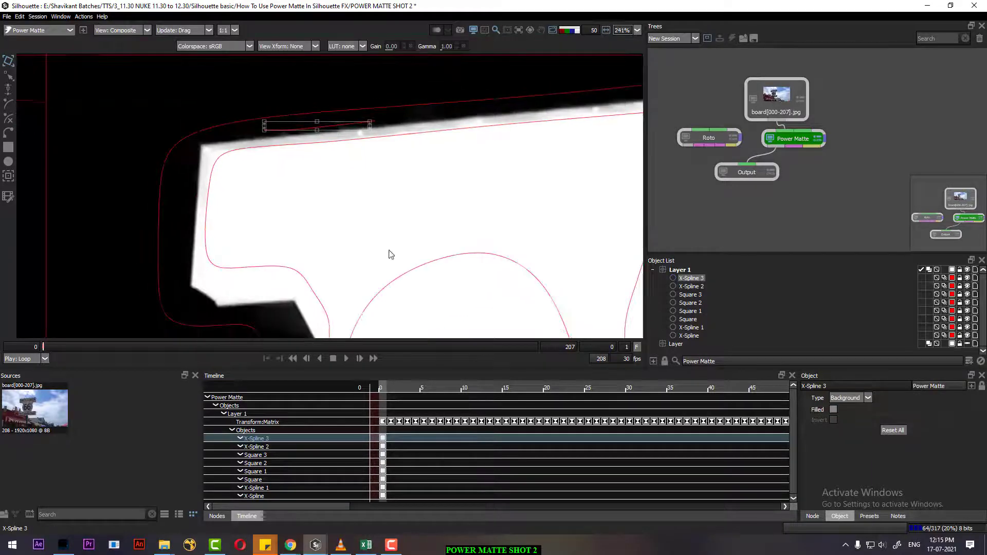
pyautogui.moveTo(390, 254); pyautogui.dragTo(355, 207)
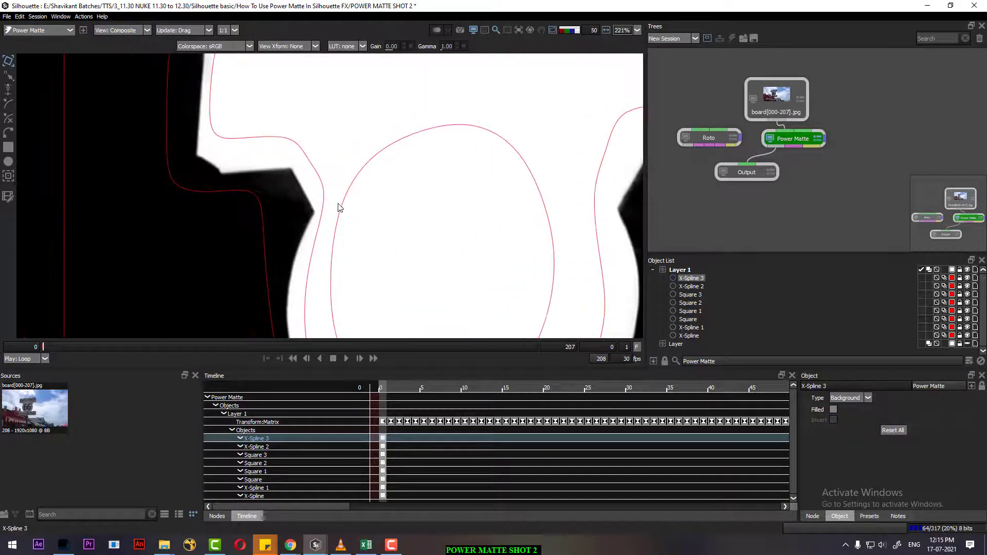
pyautogui.scroll(1, 338, 207)
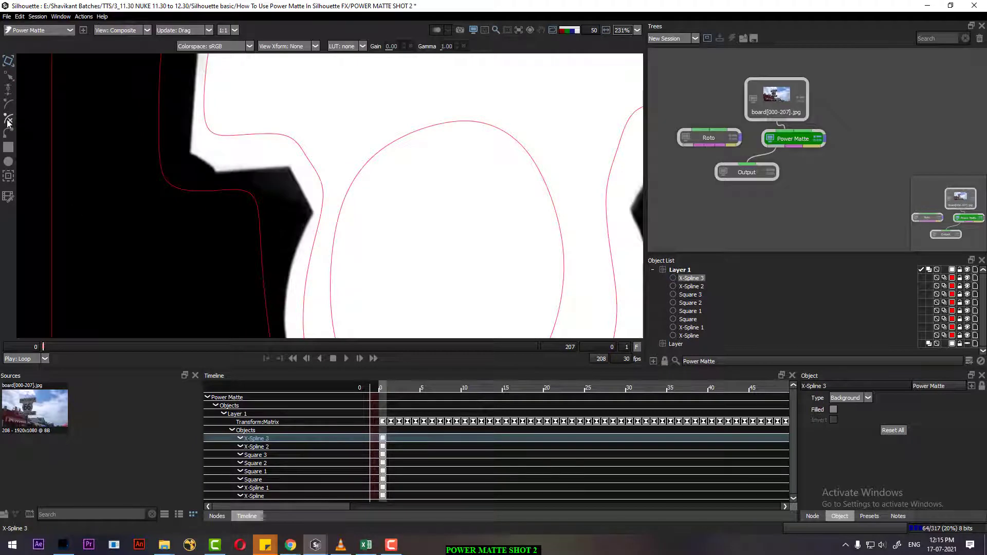
pyautogui.click(8, 121)
pyautogui.click(224, 180)
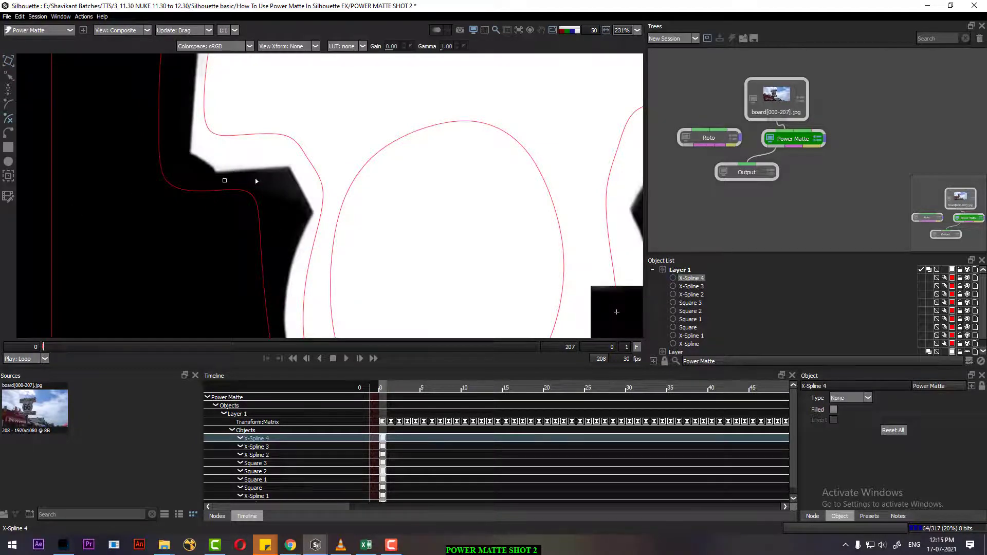
pyautogui.click(254, 178)
pyautogui.click(278, 179)
pyautogui.click(295, 197)
pyautogui.click(298, 216)
pyautogui.click(8, 62)
pyautogui.click(846, 397)
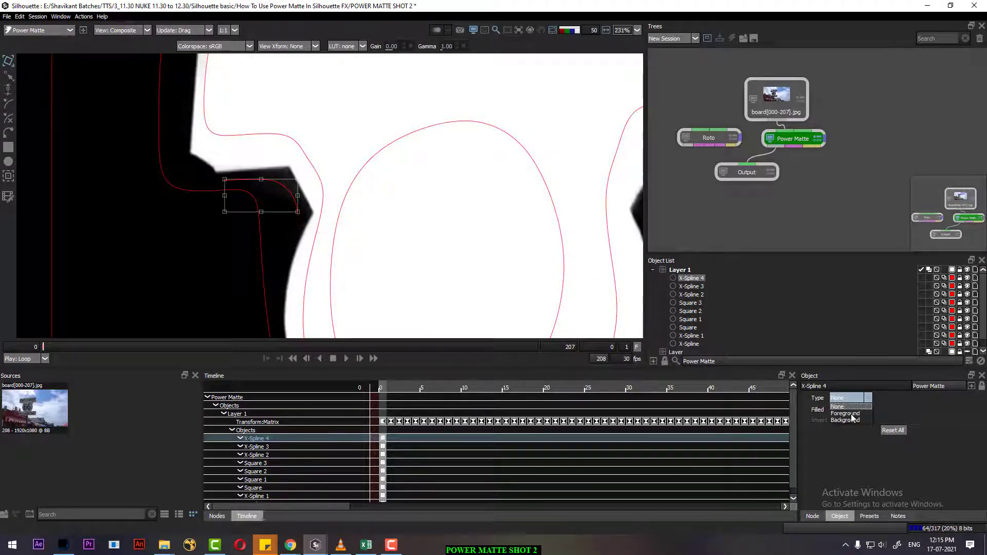
pyautogui.click(851, 419)
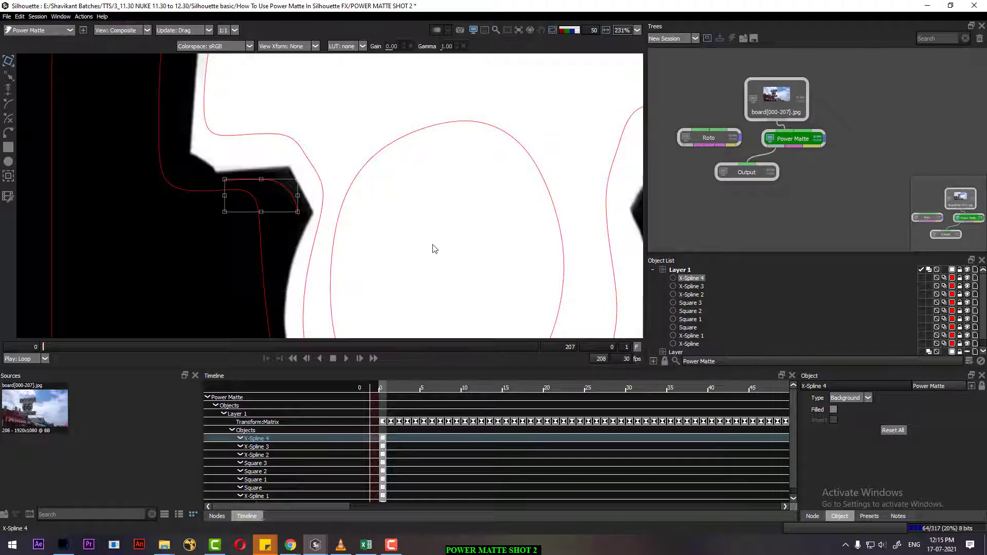
# Step: Stretch X-Spline 4 taller to cover the notch edge, then deselect it to review the matte
pyautogui.moveTo(406, 251); pyautogui.dragTo(348, 219)
pyautogui.scroll(1, 205, 202)
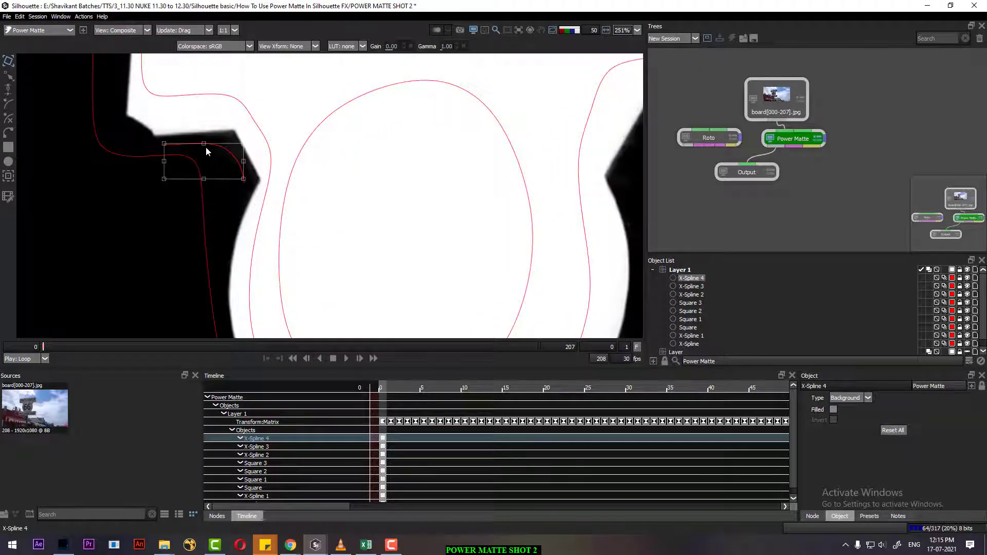
pyautogui.moveTo(204, 145); pyautogui.dragTo(238, 189)
pyautogui.click(240, 207)
pyautogui.scroll(-3, 441, 269)
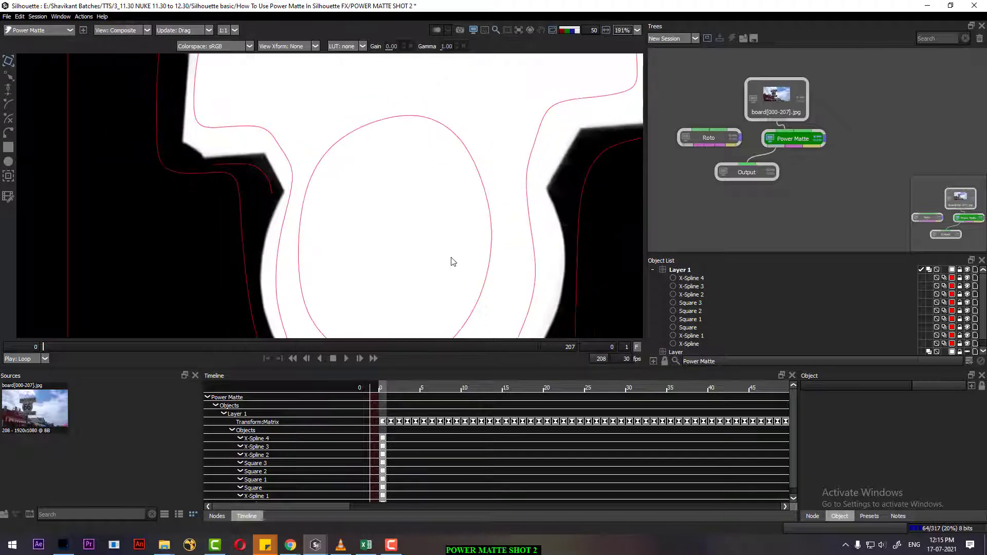
# Step: On the Power Matte node, draw background X-Spline 5 along the lower bar's top and left edges
pyautogui.moveTo(444, 269); pyautogui.dragTo(366, 90)
pyautogui.moveTo(318, 197); pyautogui.dragTo(433, 170)
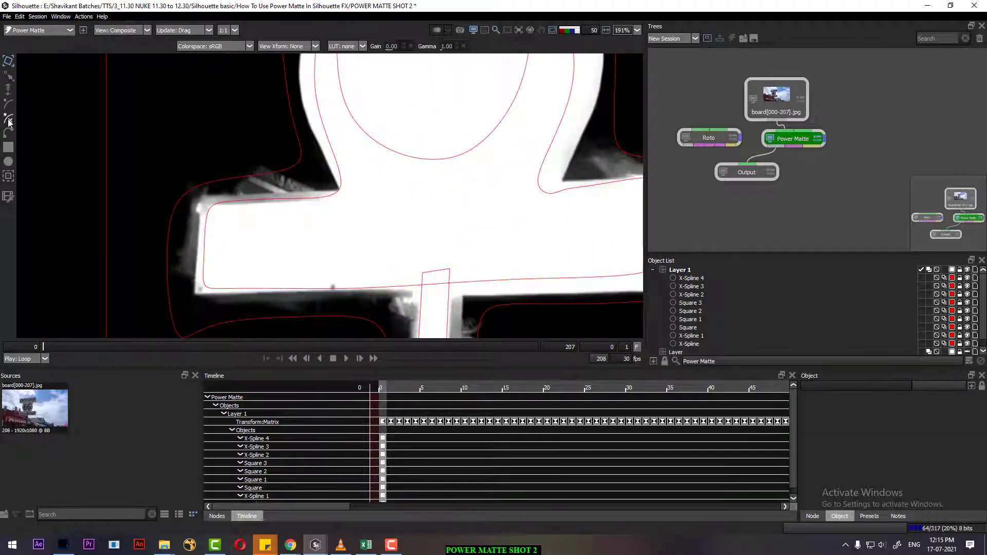
pyautogui.click(786, 144)
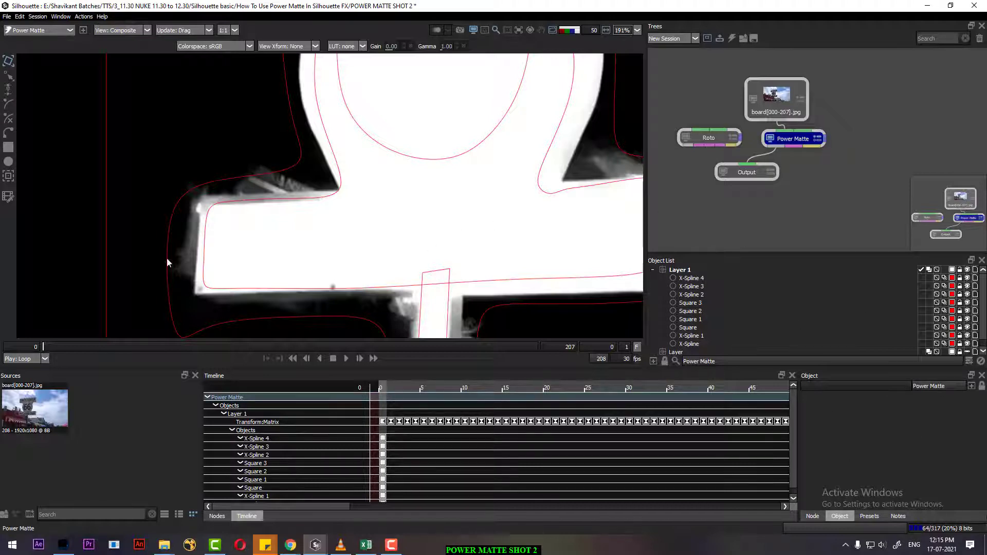
pyautogui.click(7, 120)
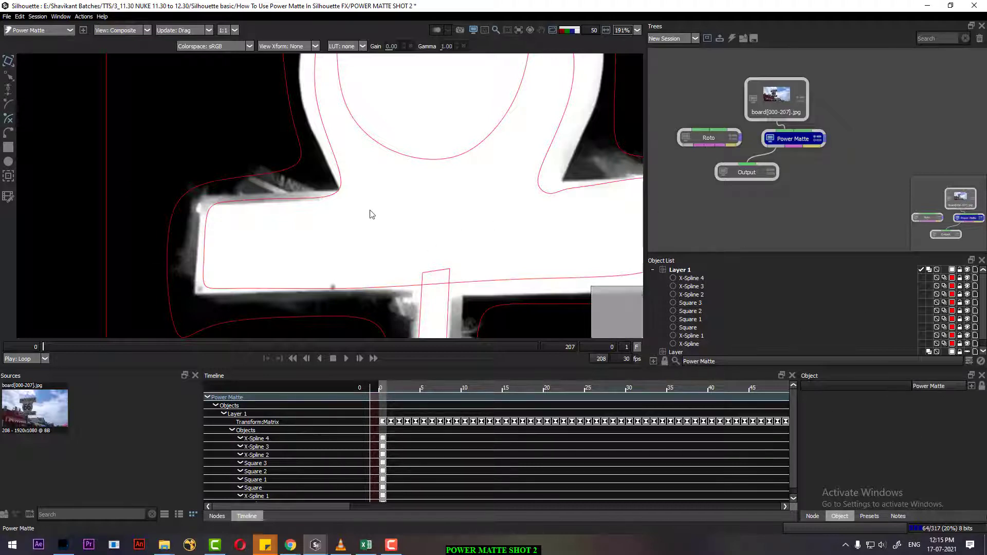
pyautogui.click(314, 182)
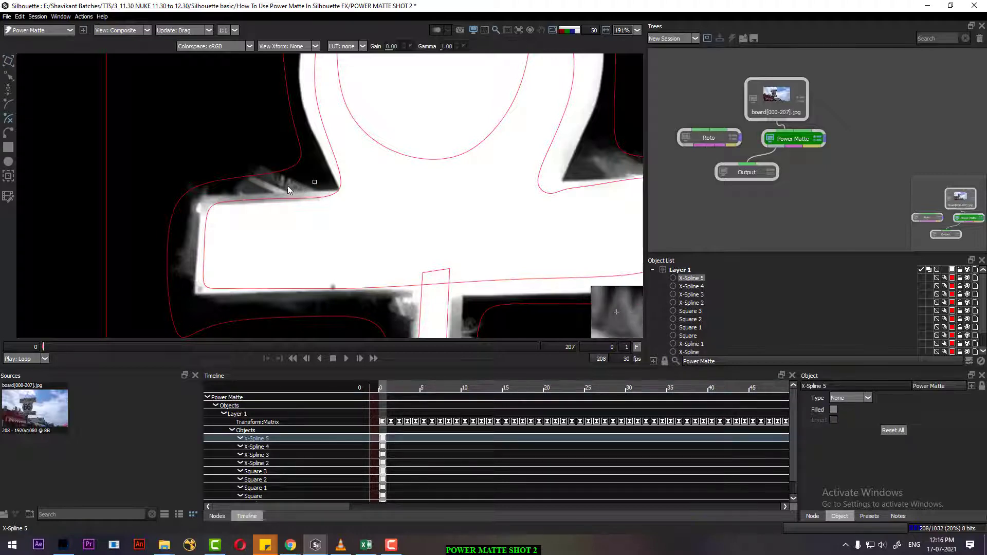
pyautogui.click(201, 193)
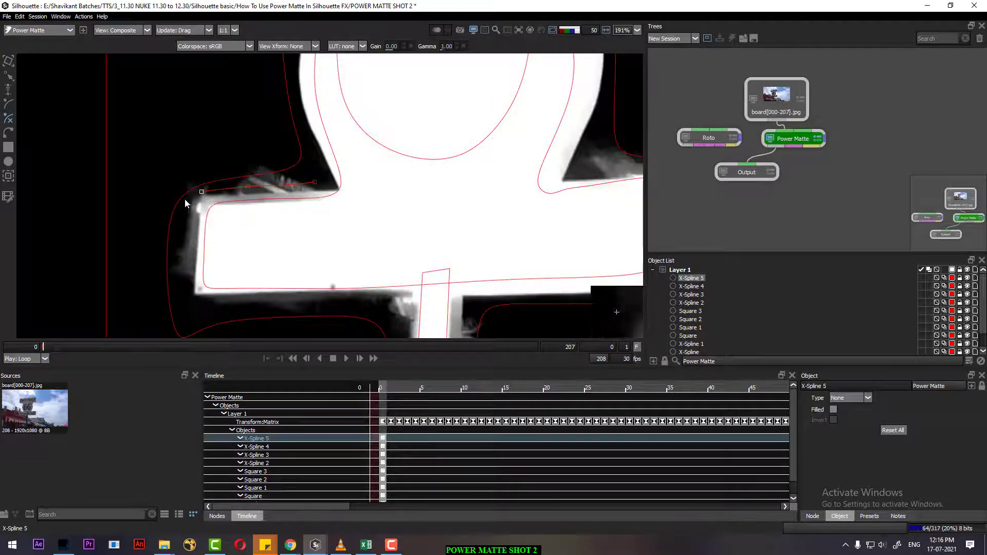
pyautogui.click(191, 201)
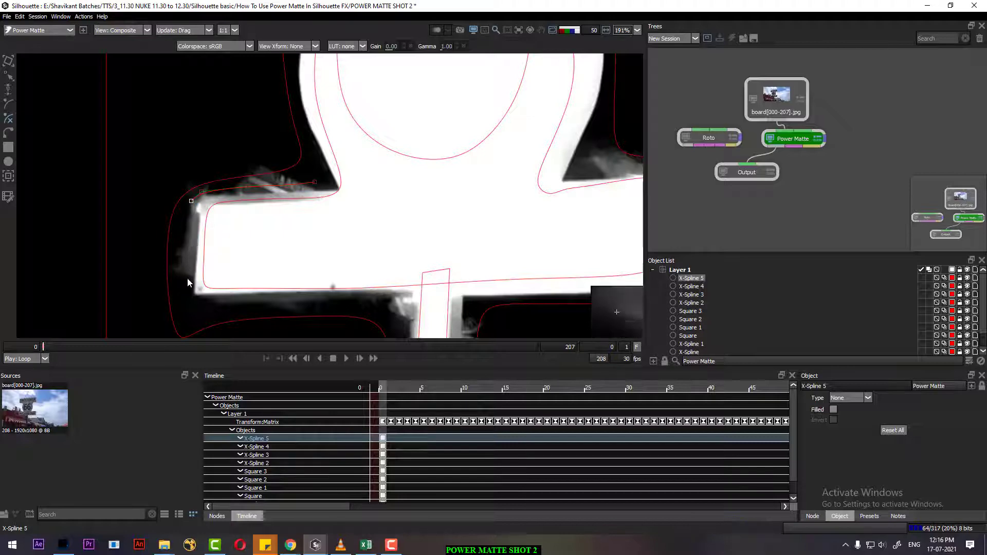
pyautogui.click(191, 229)
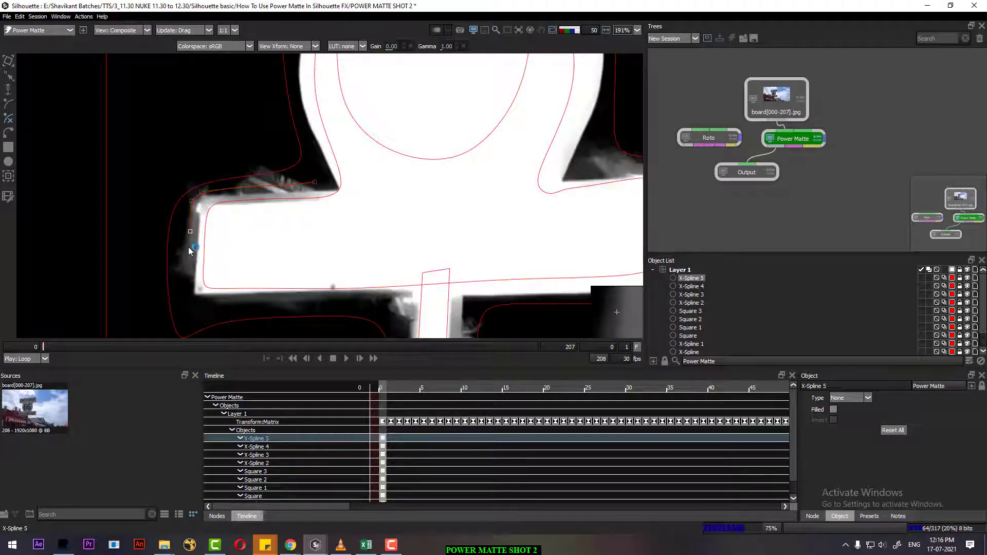
pyautogui.click(187, 262)
pyautogui.click(186, 293)
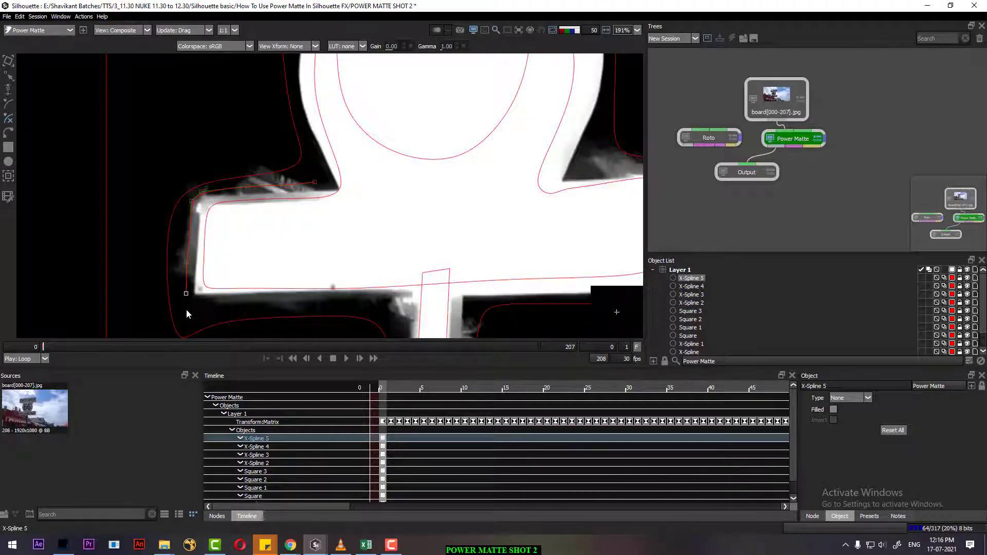
pyautogui.click(186, 309)
pyautogui.click(8, 64)
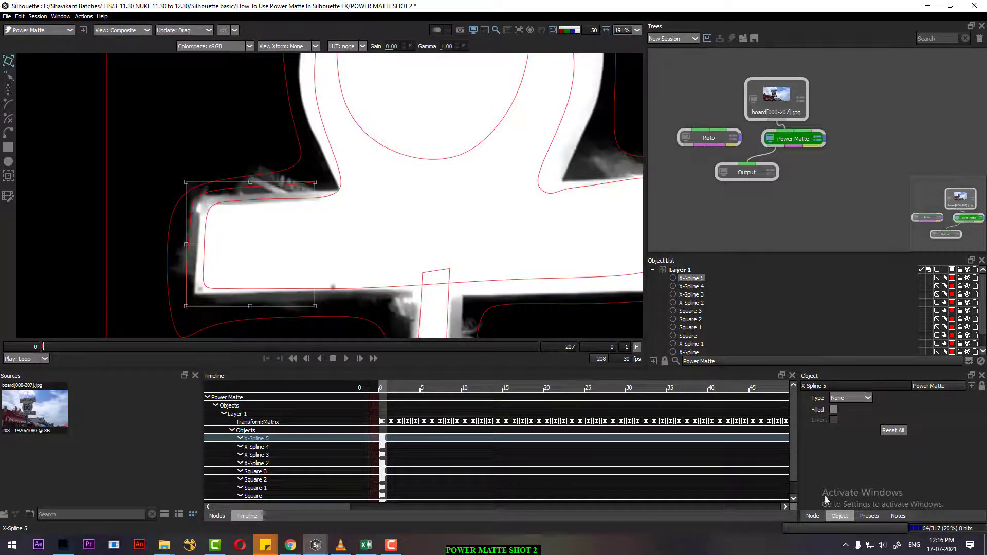
pyautogui.click(846, 419)
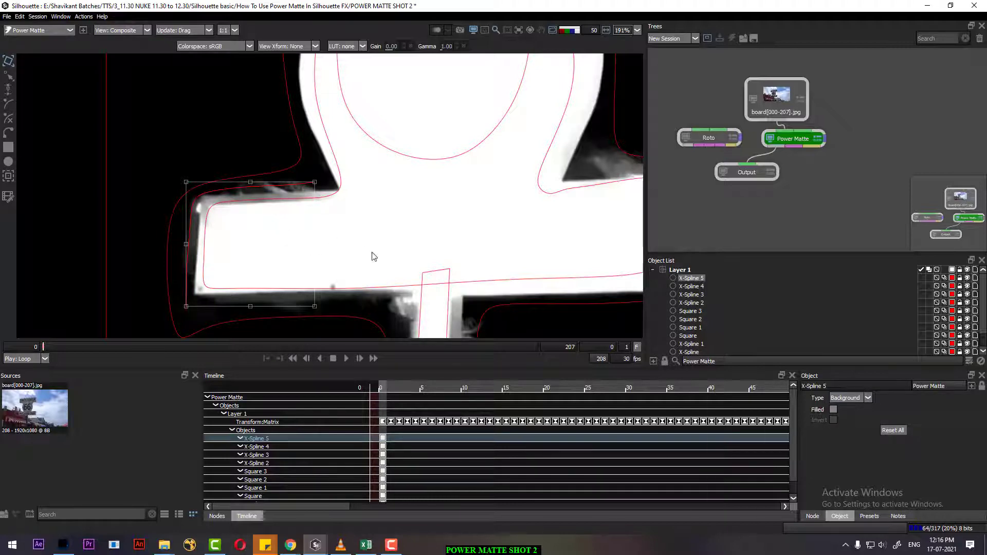
# Step: Start X-Spline 6 along the right arm's smoky top edge
pyautogui.scroll(-1, 402, 265)
pyautogui.moveTo(416, 252); pyautogui.dragTo(286, 261)
pyautogui.scroll(1, 329, 249)
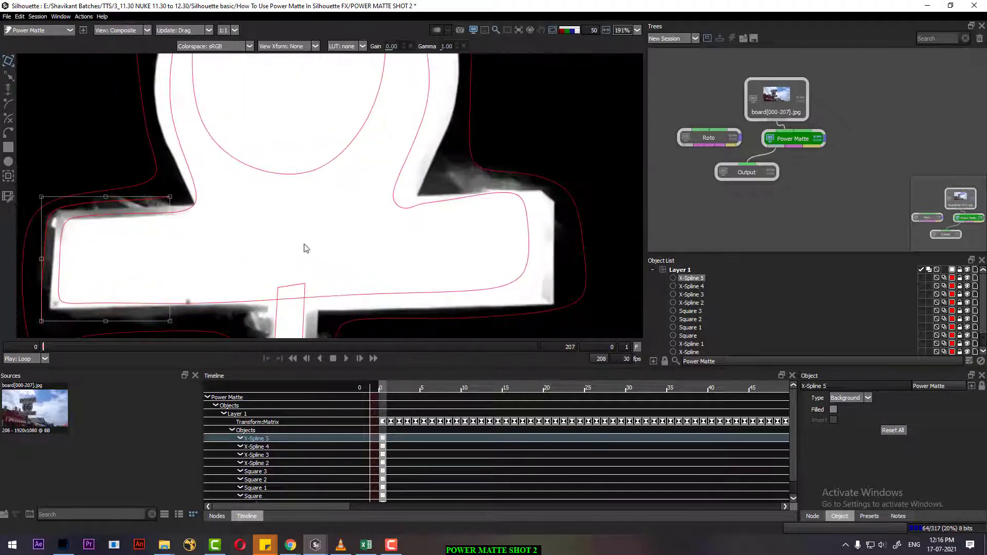
pyautogui.moveTo(159, 204); pyautogui.dragTo(296, 197)
pyautogui.scroll(1, 290, 203)
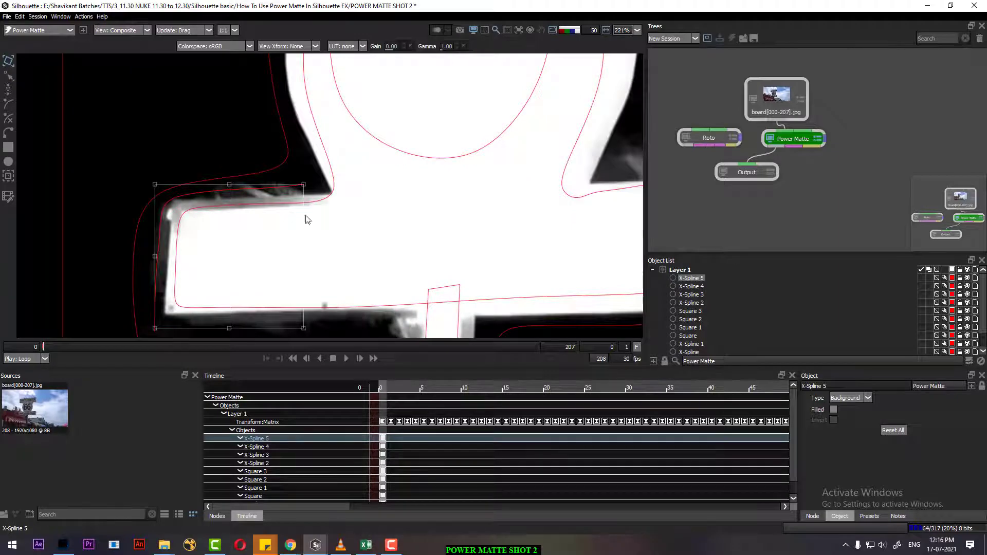
pyautogui.moveTo(366, 224); pyautogui.dragTo(192, 250)
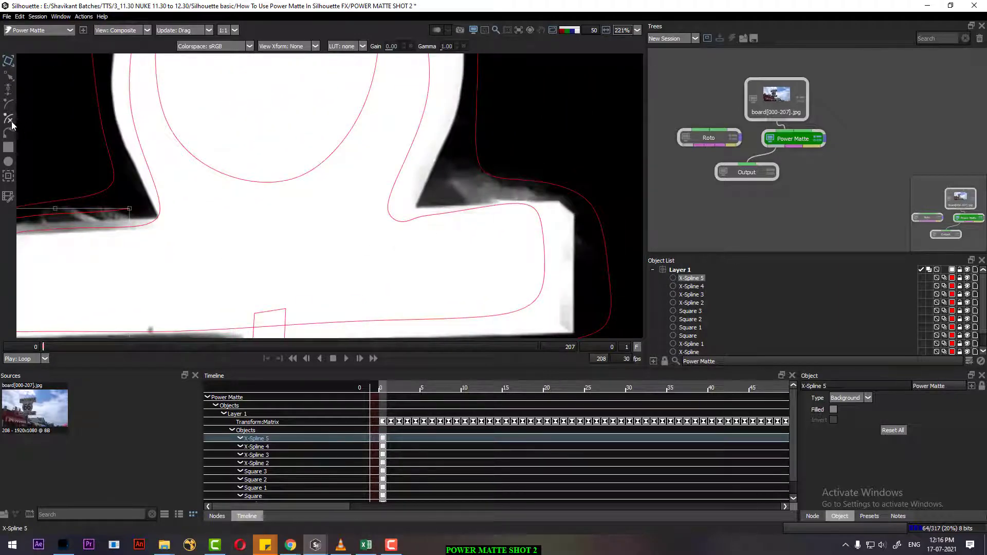
pyautogui.click(10, 121)
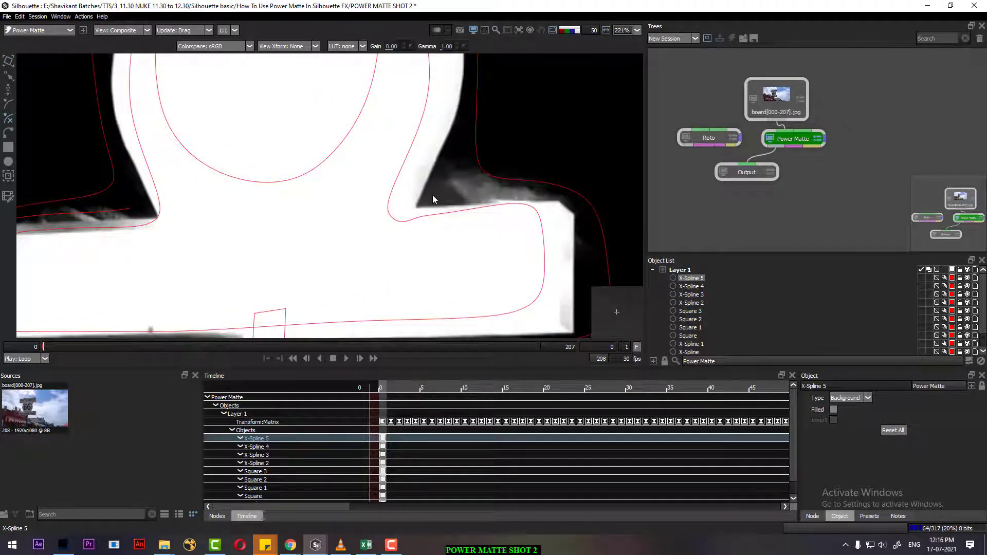
pyautogui.click(432, 196)
pyautogui.click(458, 194)
# Step: Finish X-Spline 6 at the right arm's end and set it to Background
pyautogui.click(491, 193)
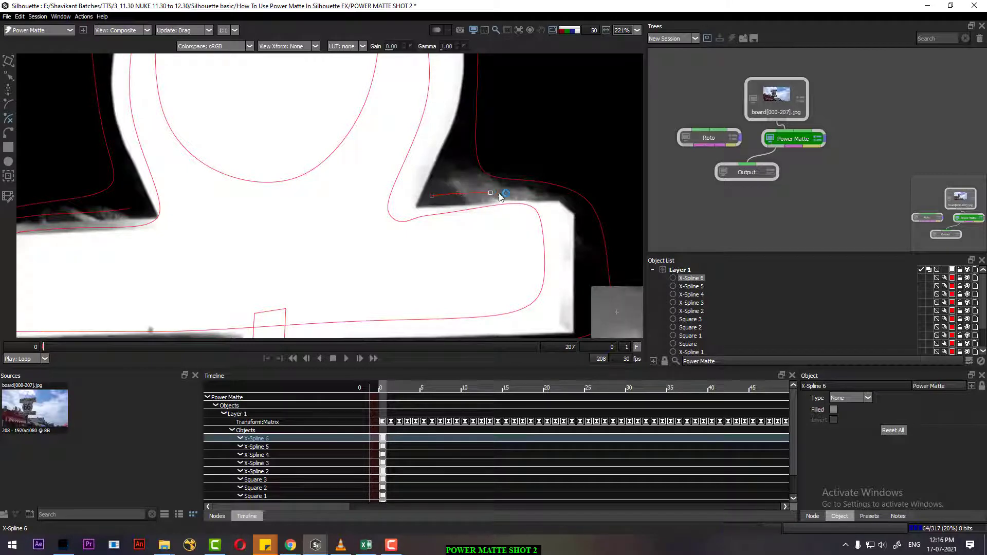
pyautogui.click(538, 192)
pyautogui.click(557, 193)
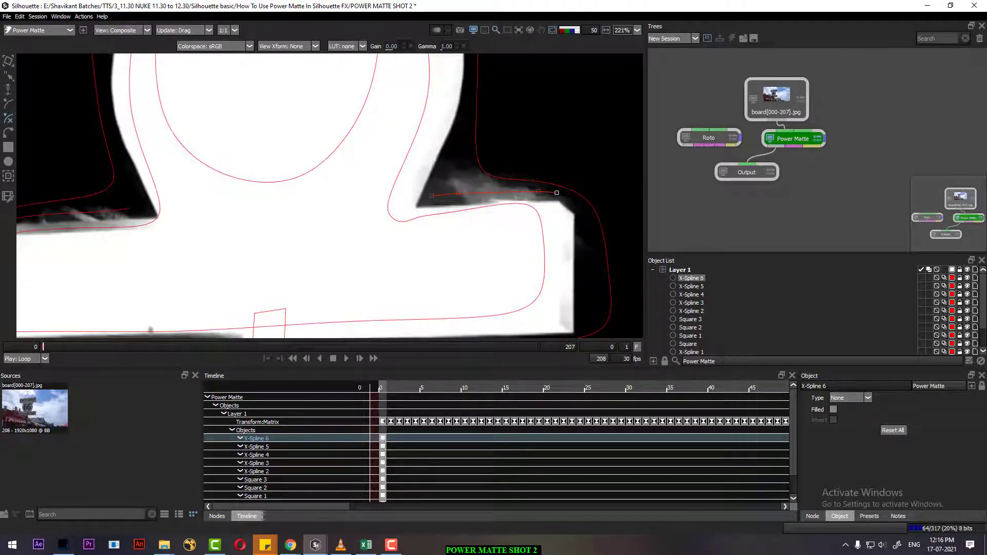
pyautogui.click(9, 61)
pyautogui.click(846, 398)
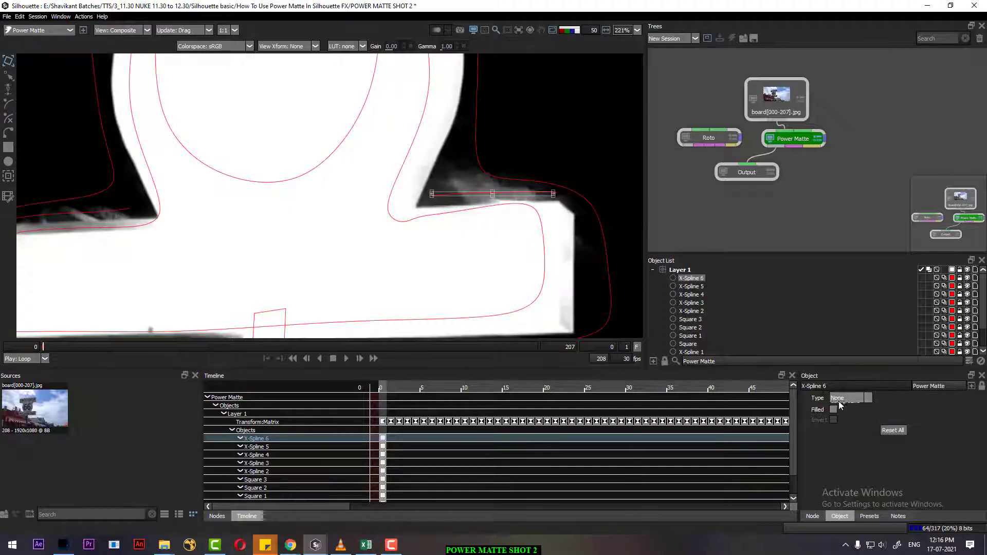
pyautogui.click(848, 419)
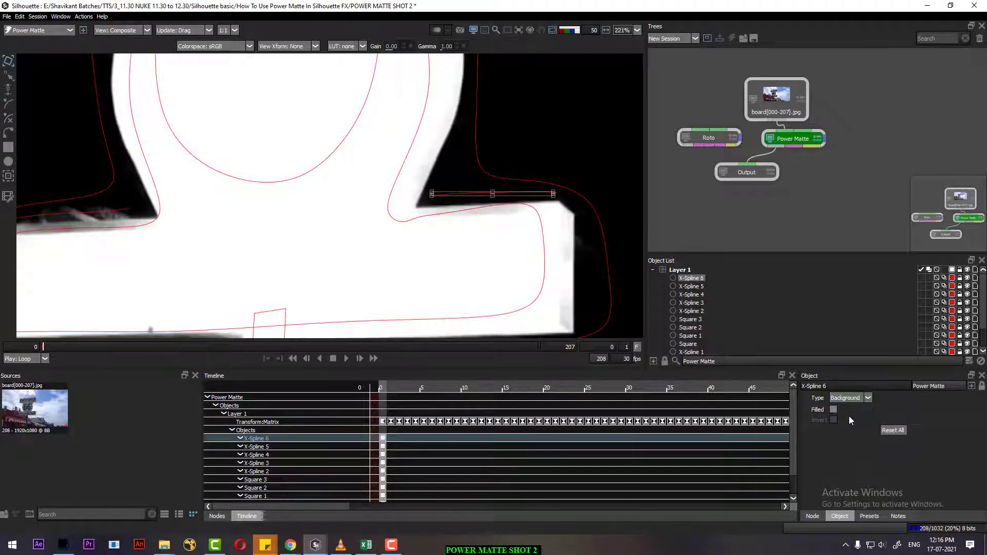
# Step: Draw X-Spline 7 down the crossbar's right end and set it to Background
pyautogui.scroll(-2, 505, 186)
pyautogui.moveTo(492, 190); pyautogui.dragTo(493, 193)
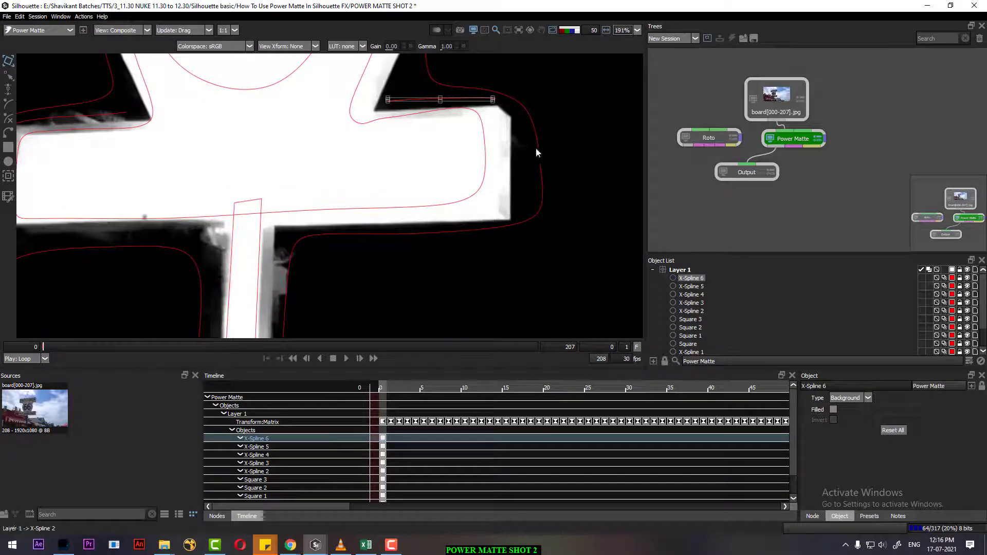
pyautogui.click(9, 120)
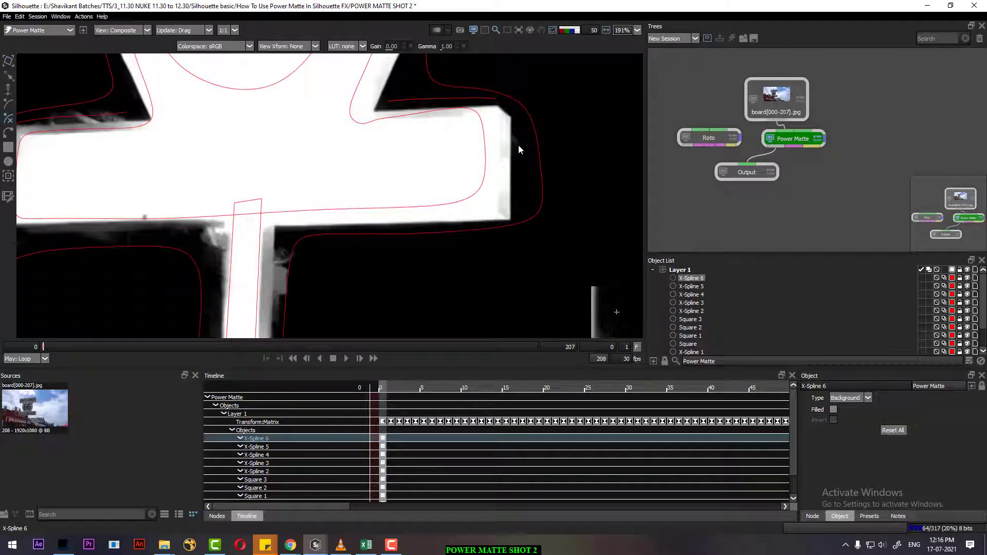
pyautogui.click(515, 125)
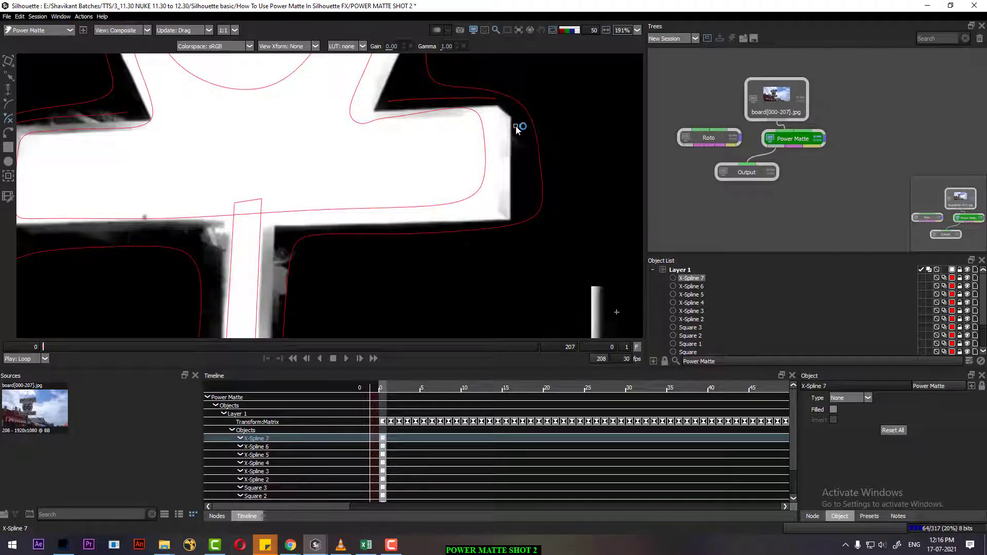
pyautogui.click(519, 156)
pyautogui.click(522, 202)
pyautogui.click(519, 214)
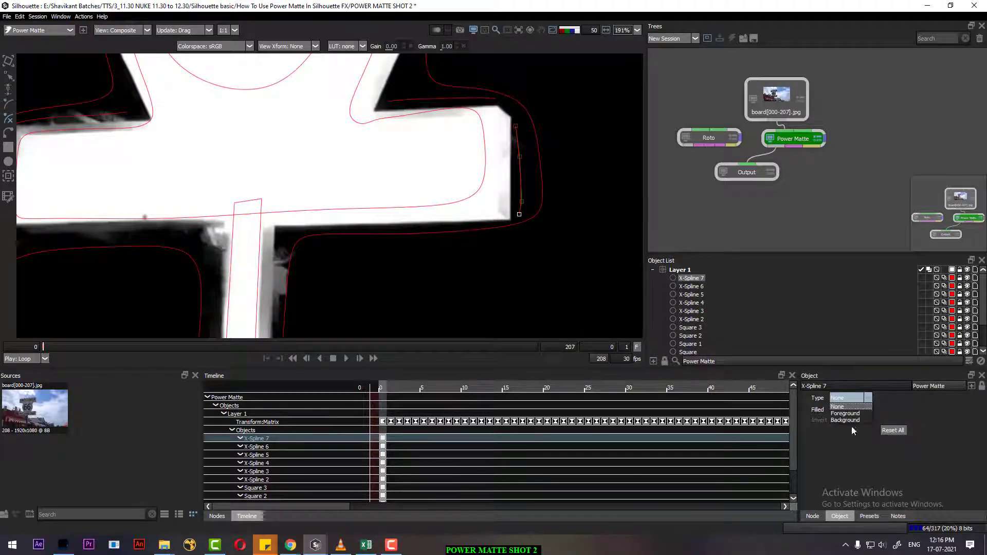
pyautogui.click(845, 420)
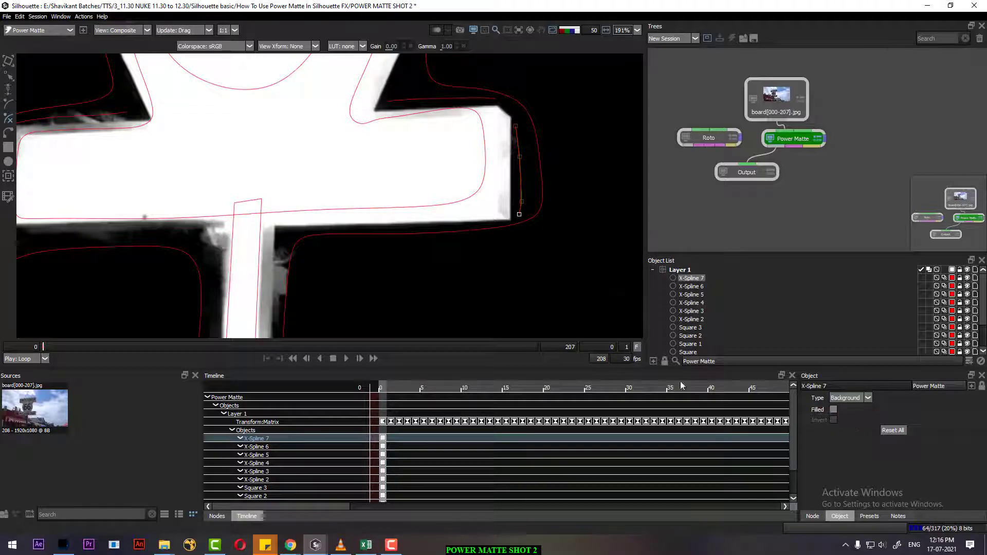
# Step: Select the Square on the post and nudge its top-left corner slightly left at the junction
pyautogui.click(9, 60)
pyautogui.click(554, 318)
pyautogui.moveTo(410, 289); pyautogui.dragTo(571, 178)
pyautogui.scroll(-1, 475, 268)
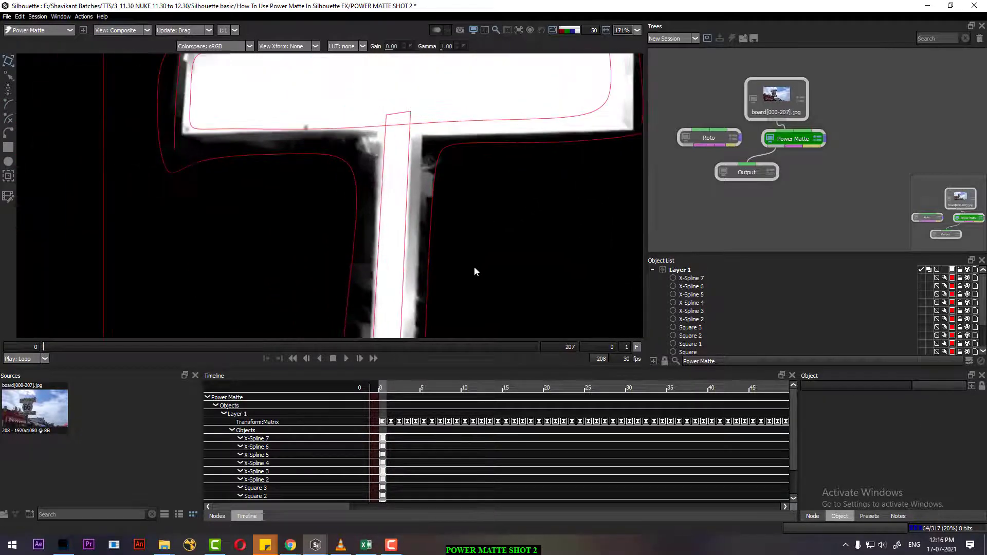
pyautogui.scroll(-3, 472, 205)
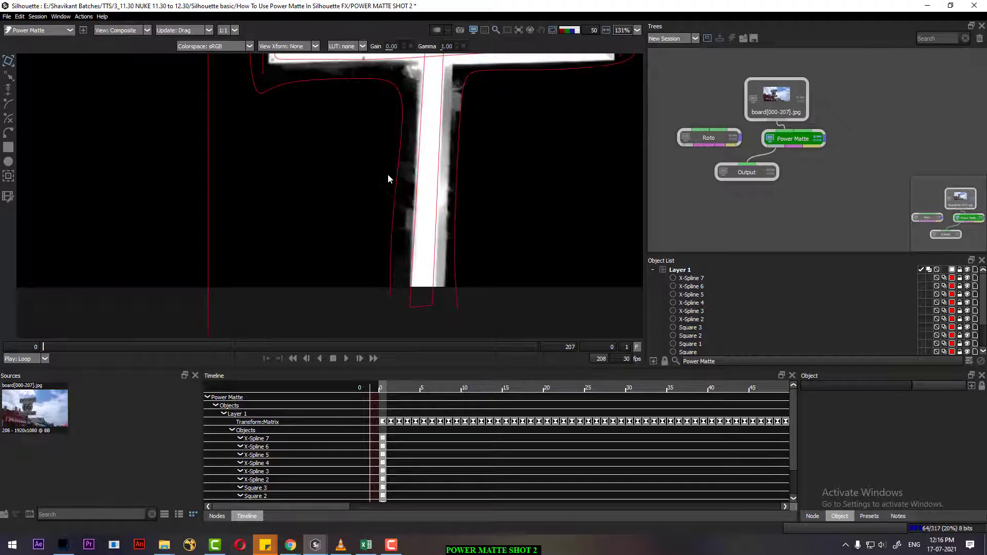
pyautogui.scroll(3, 392, 177)
pyautogui.moveTo(430, 120); pyautogui.dragTo(438, 216)
pyautogui.click(440, 130)
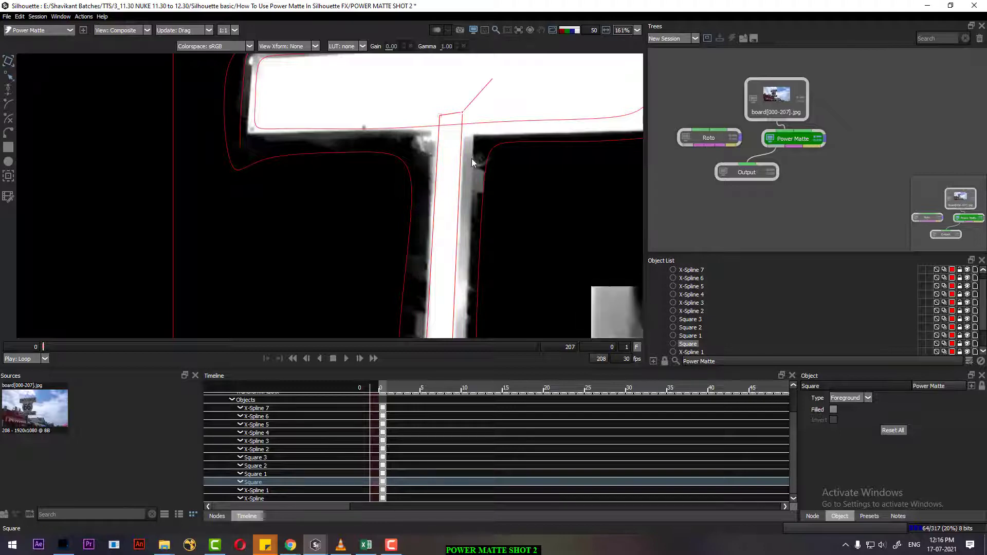
pyautogui.scroll(1, 470, 158)
pyautogui.moveTo(433, 108); pyautogui.dragTo(487, 101)
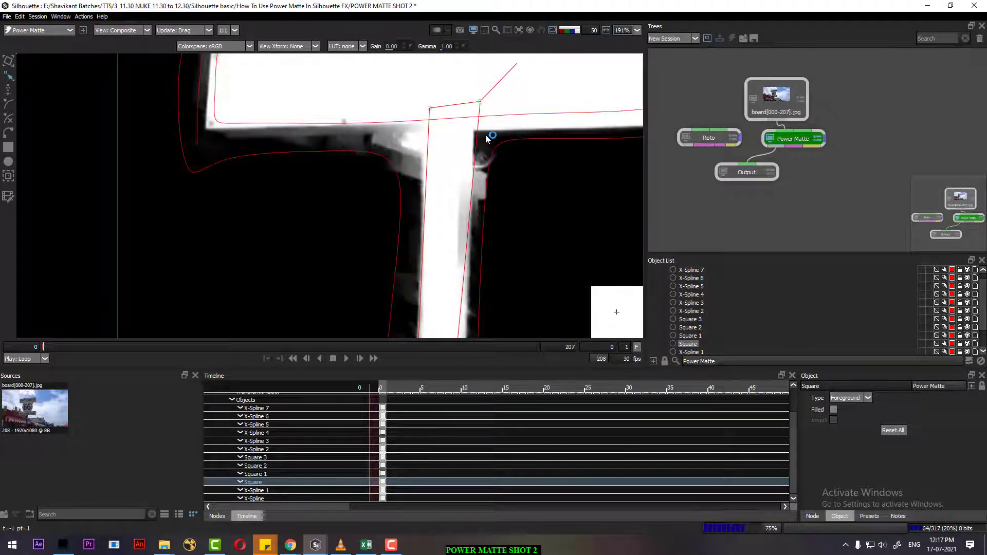
pyautogui.moveTo(486, 135); pyautogui.dragTo(481, 95)
pyautogui.scroll(-1, 495, 240)
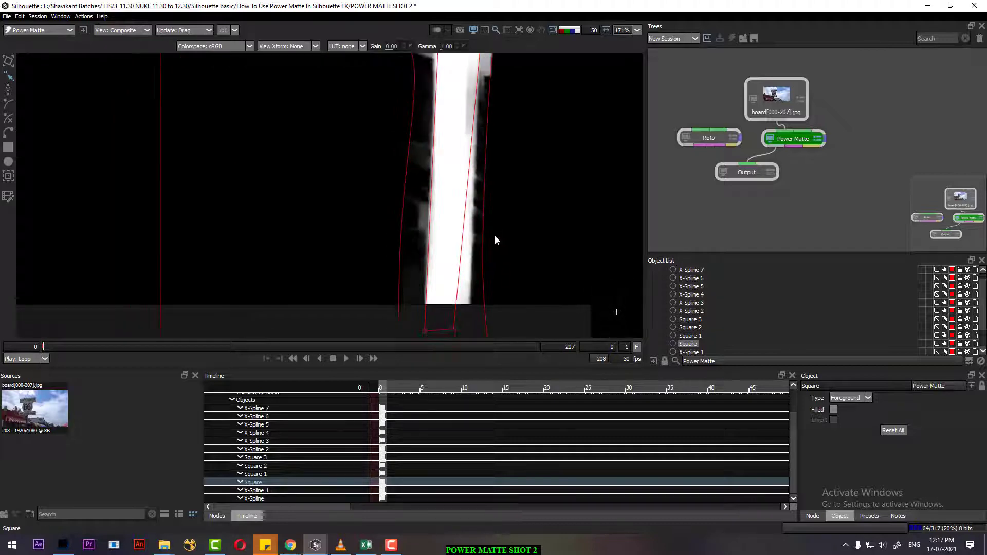
pyautogui.moveTo(493, 200); pyautogui.dragTo(515, 286)
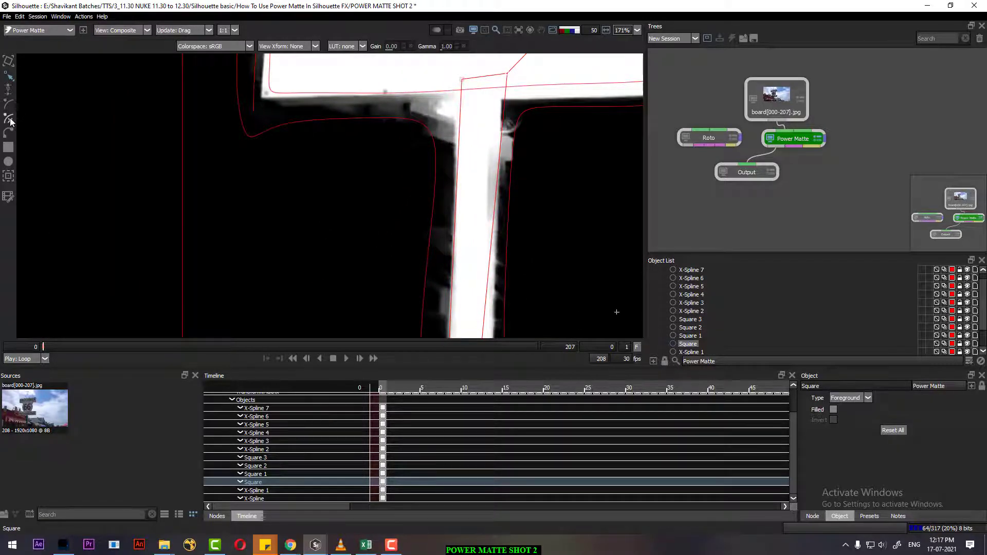
# Step: Trace X-Spline 8 down the post's right edge and set its Type to Background
pyautogui.click(510, 116)
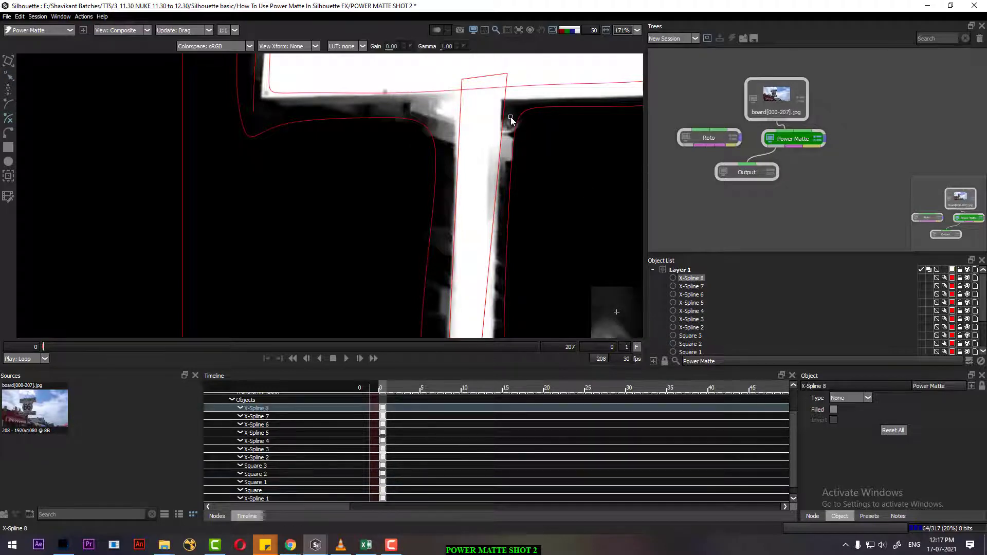
pyautogui.click(507, 166)
pyautogui.click(500, 251)
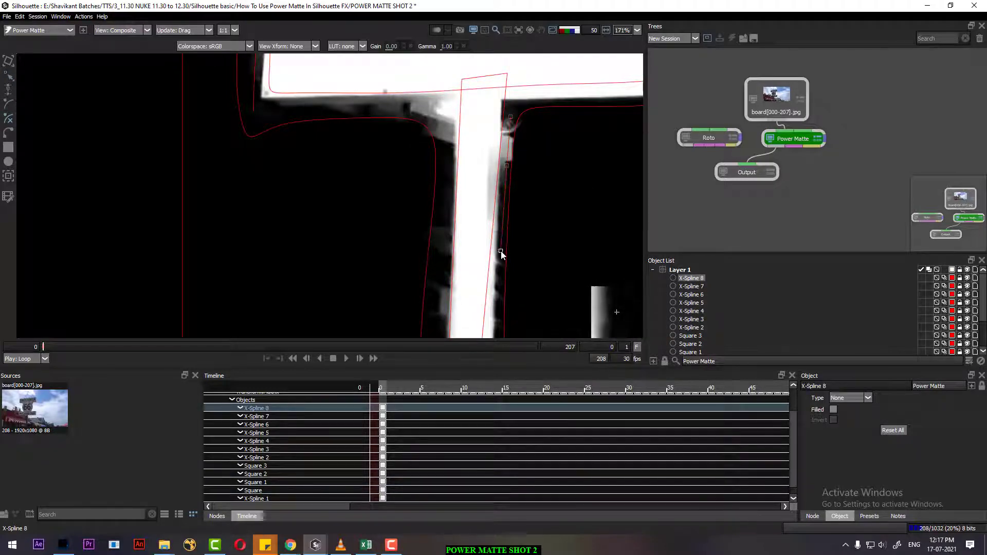
pyautogui.click(500, 318)
pyautogui.moveTo(525, 281); pyautogui.dragTo(549, 150)
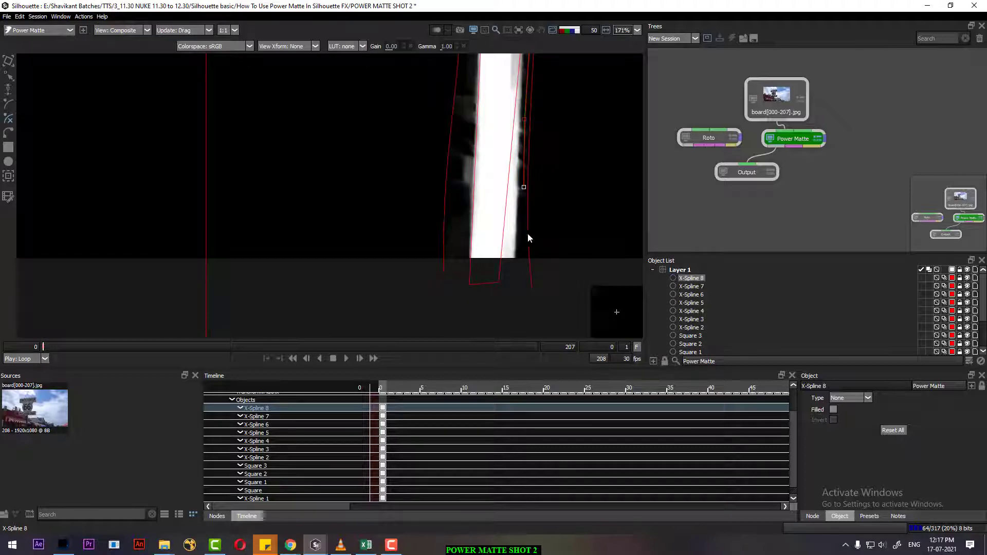
pyautogui.click(522, 221)
pyautogui.click(851, 398)
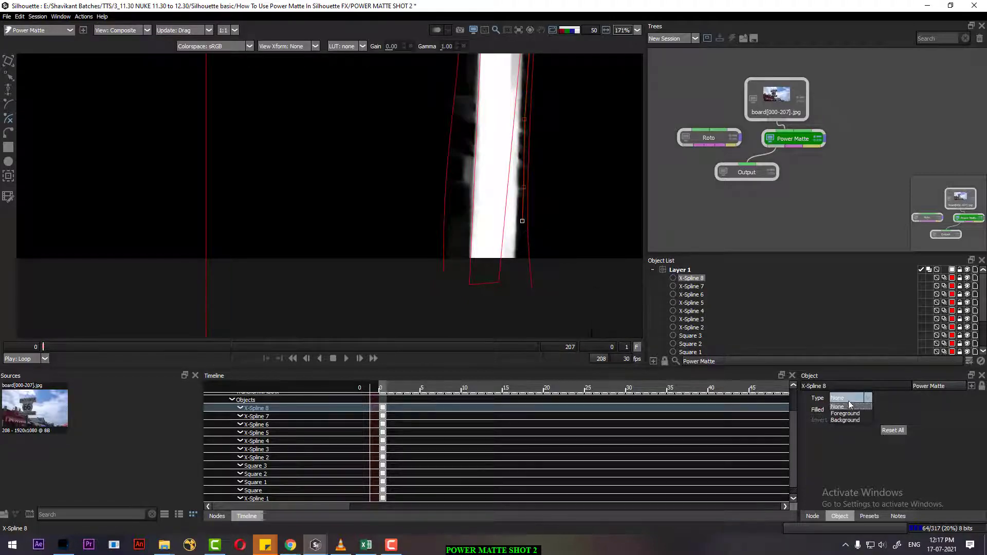
pyautogui.click(848, 421)
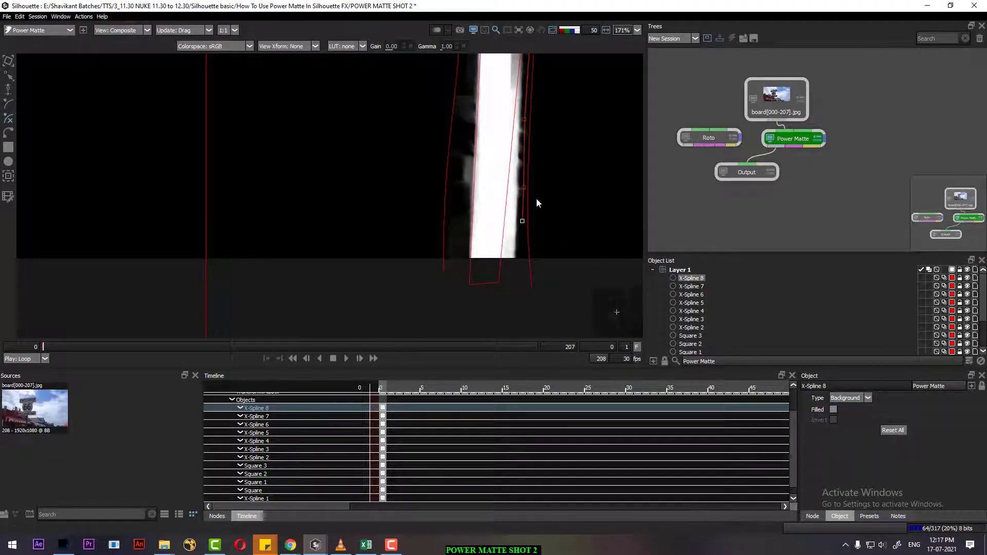
# Step: Close X-Spline 8 at the crossbar corner and deselect it
pyautogui.scroll(-2, 470, 220)
pyautogui.moveTo(501, 152); pyautogui.dragTo(459, 339)
pyautogui.scroll(1, 464, 297)
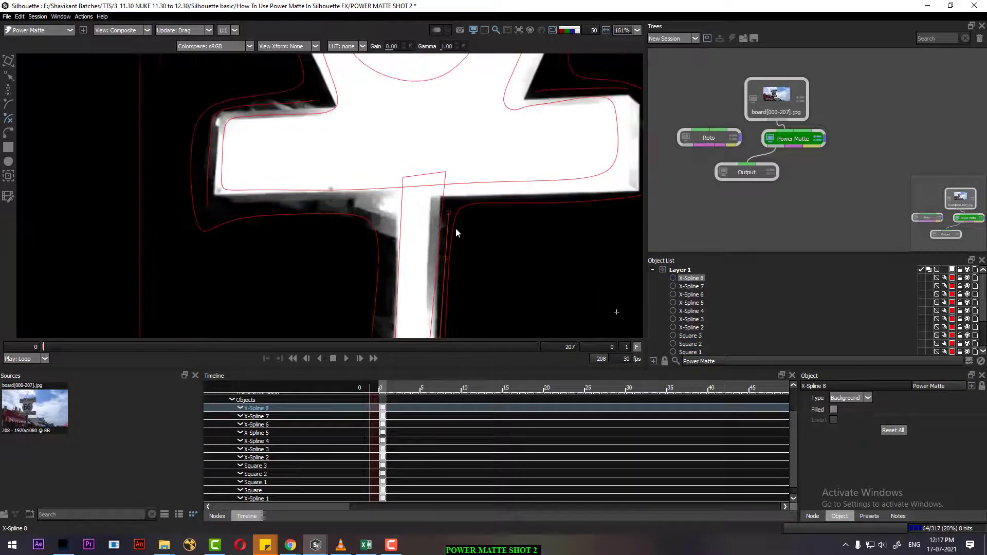
pyautogui.click(449, 212)
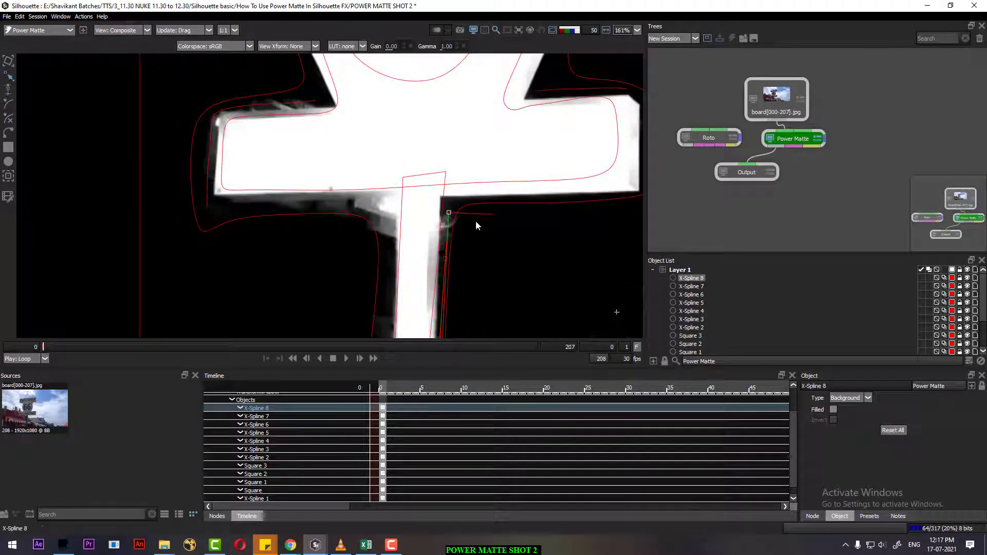
pyautogui.click(447, 223)
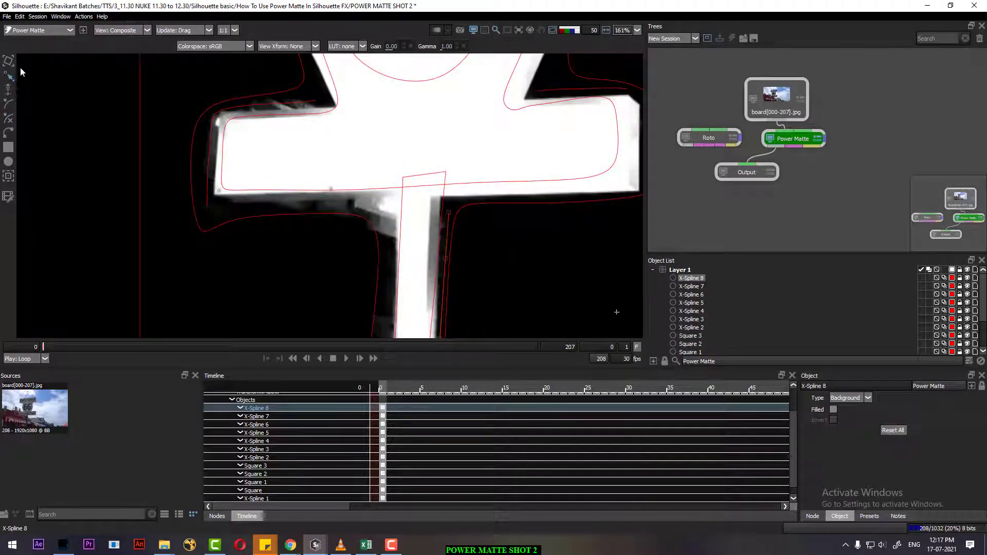
pyautogui.click(560, 280)
pyautogui.scroll(-4, 482, 267)
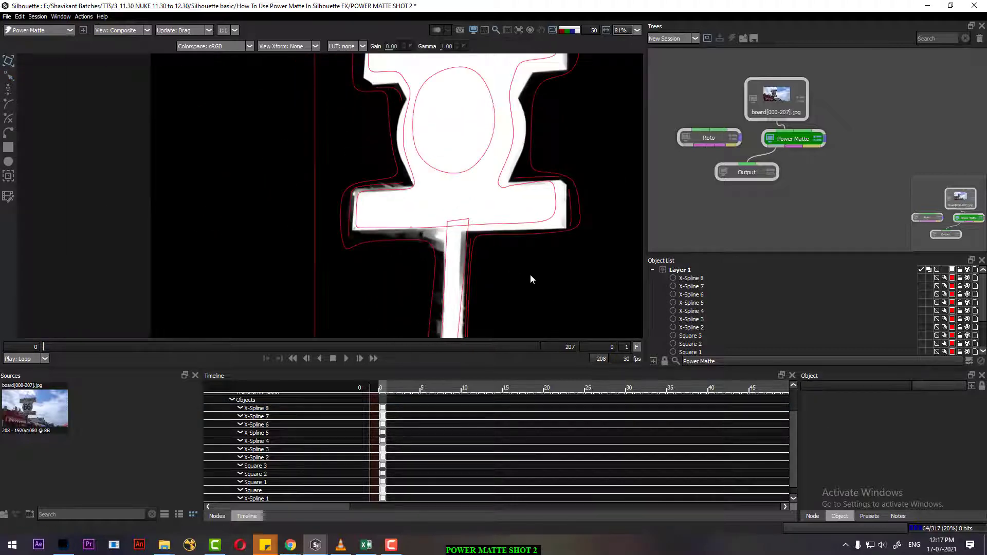
pyautogui.scroll(2, 542, 237)
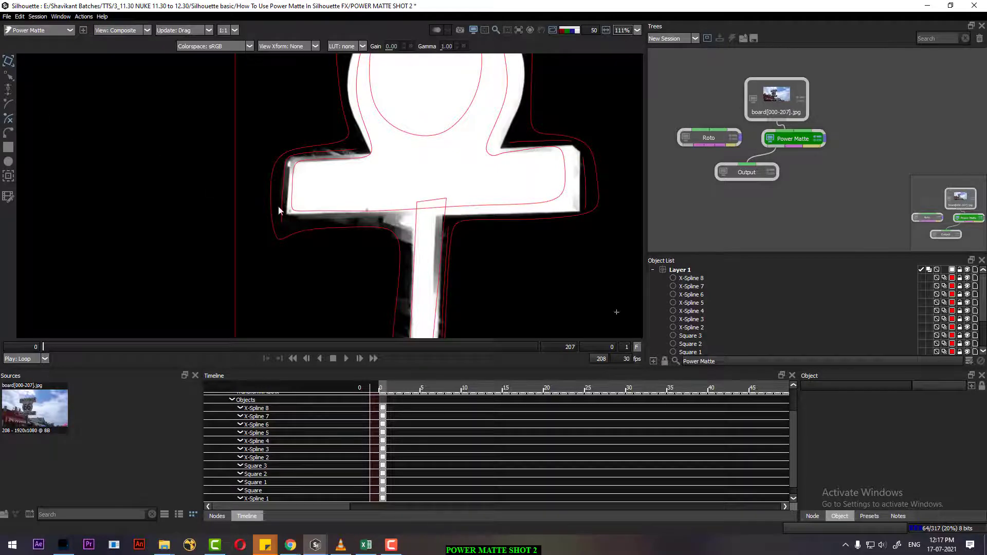
pyautogui.scroll(4, 396, 242)
# Step: Draw X-Spline 9 from under the crossbar down the pole's left edge
pyautogui.click(340, 211)
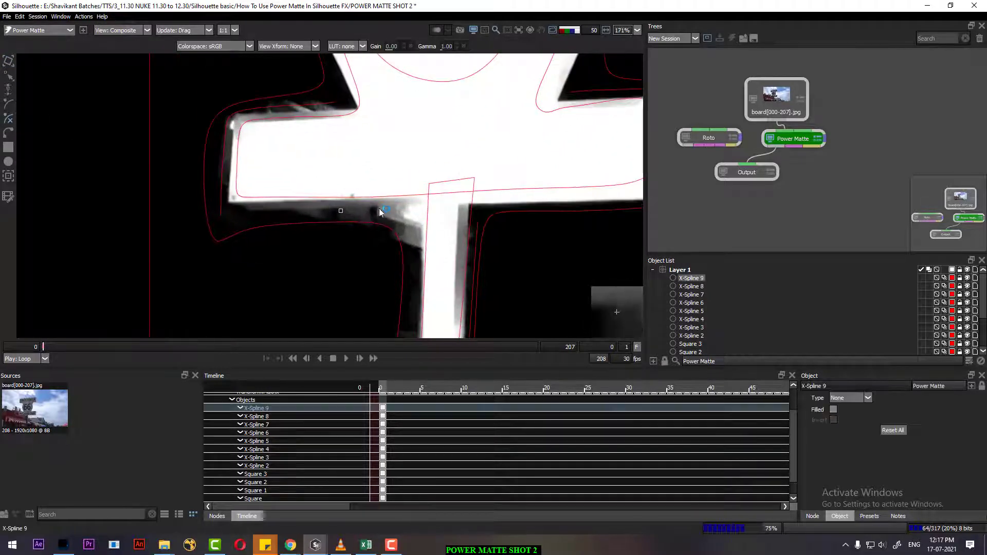
pyautogui.click(406, 210)
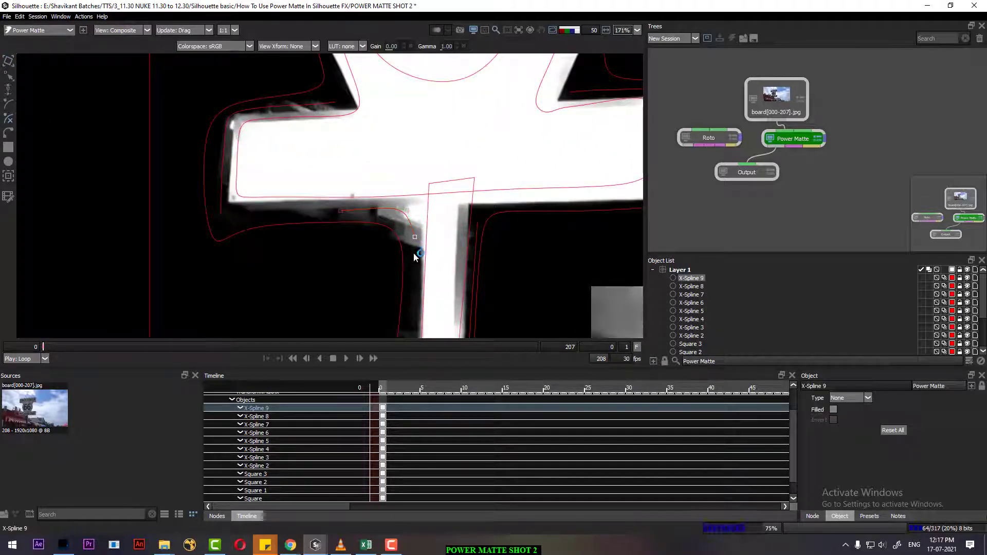
pyautogui.click(410, 293)
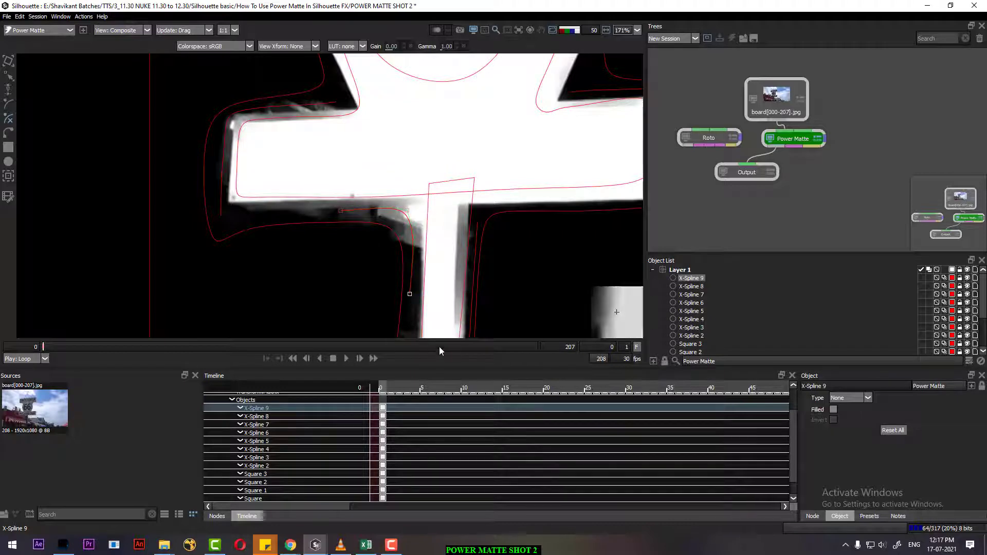
pyautogui.moveTo(403, 275); pyautogui.dragTo(413, 94)
pyautogui.click(419, 200)
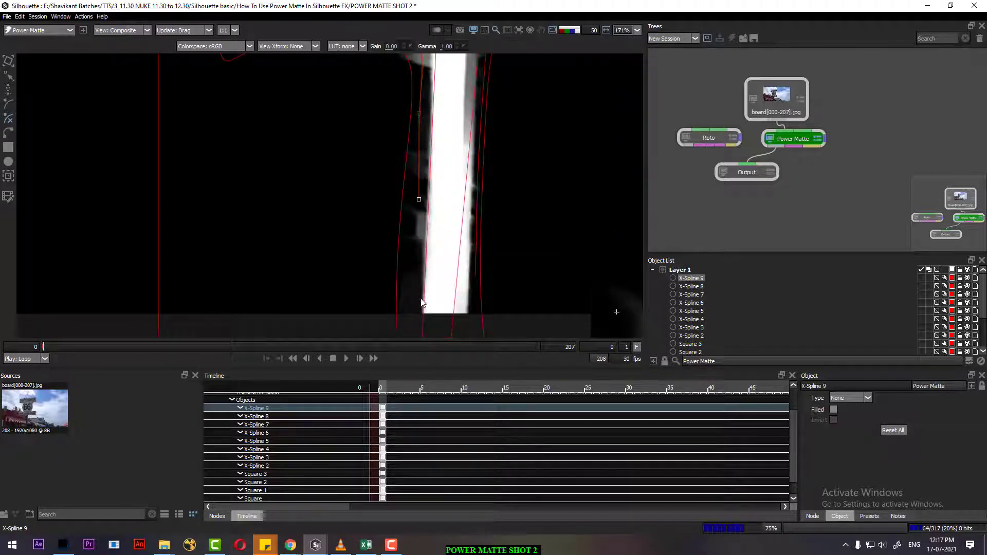
pyautogui.click(414, 318)
# Step: With the Select tool, set X-Spline 9's Type to Background
pyautogui.click(7, 62)
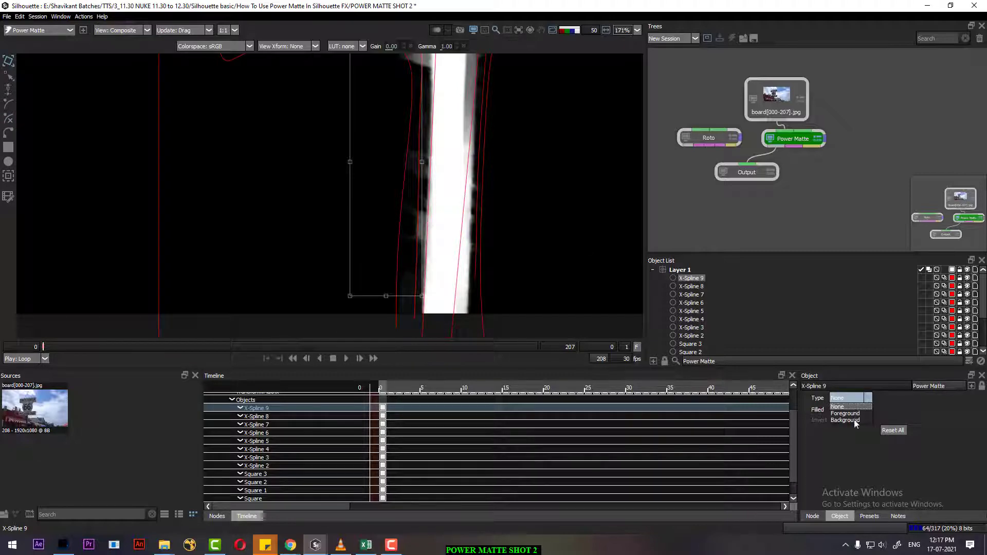
pyautogui.click(853, 419)
pyautogui.scroll(-2, 511, 213)
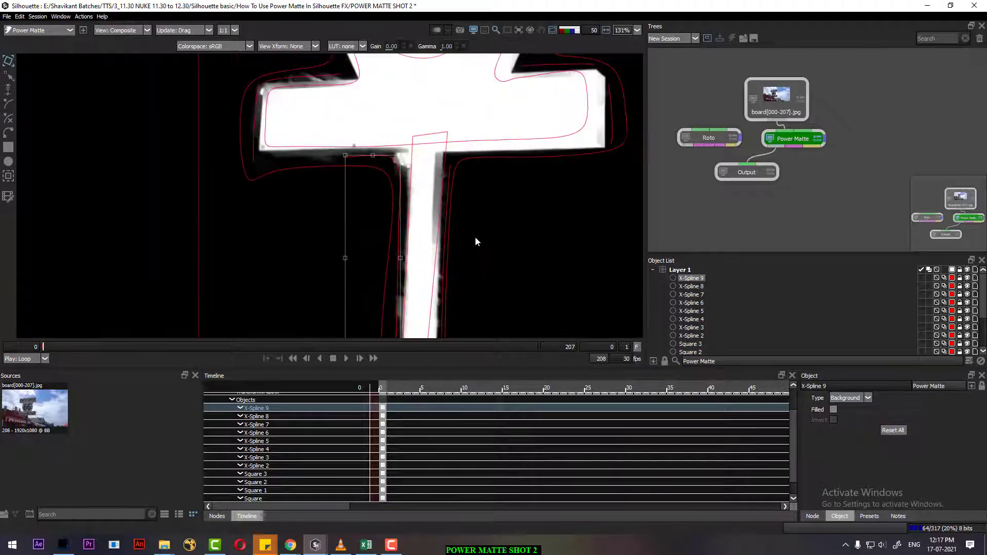
pyautogui.scroll(-3, 476, 241)
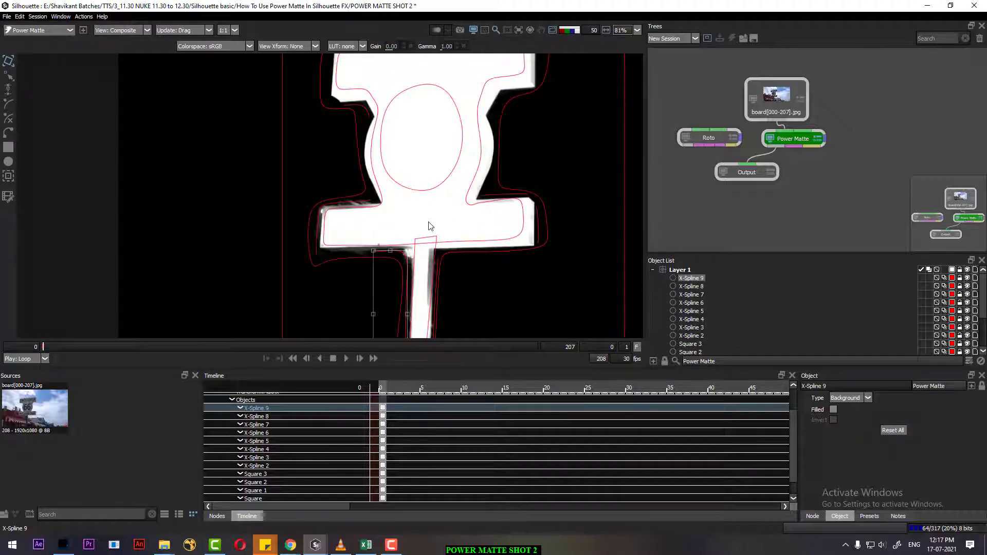
pyautogui.scroll(3, 430, 227)
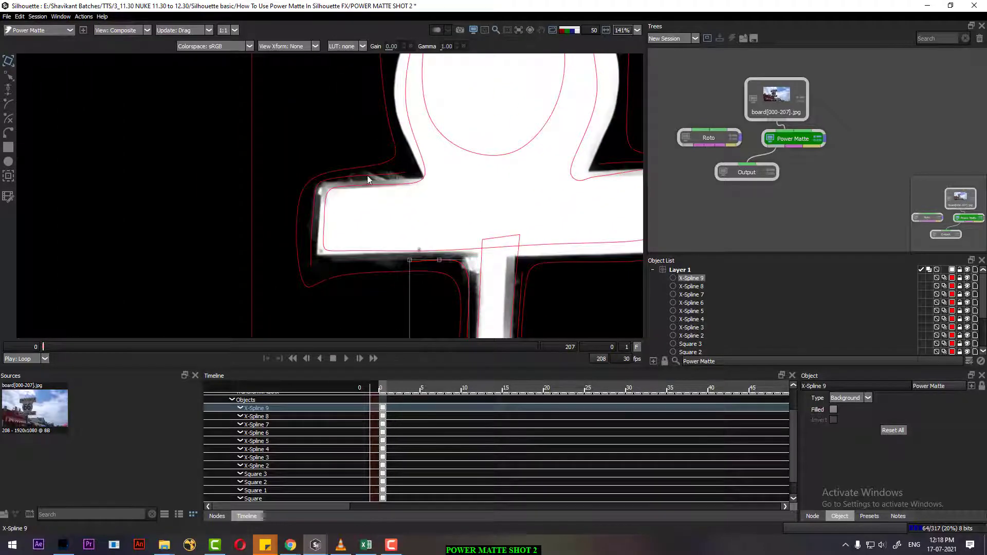
pyautogui.click(362, 176)
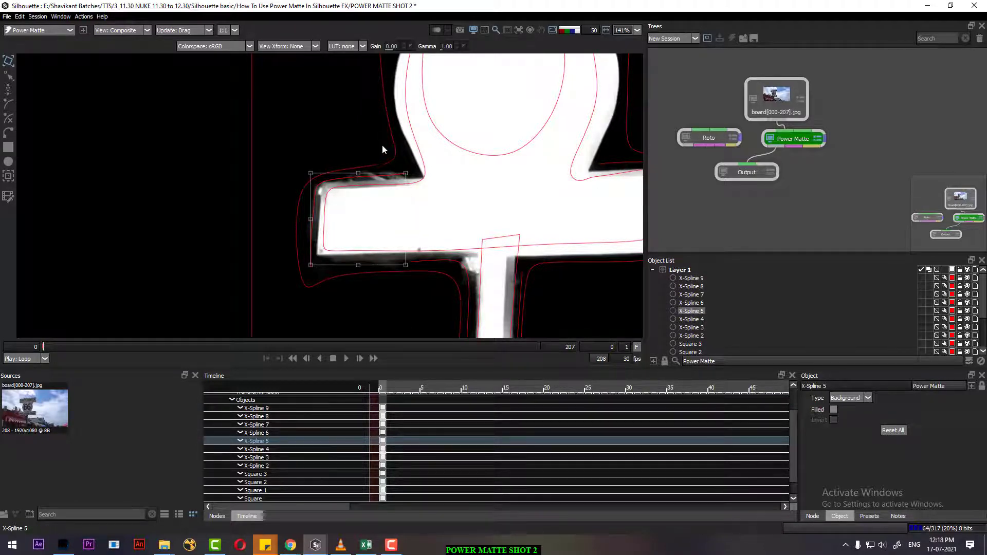
pyautogui.scroll(-6, 373, 234)
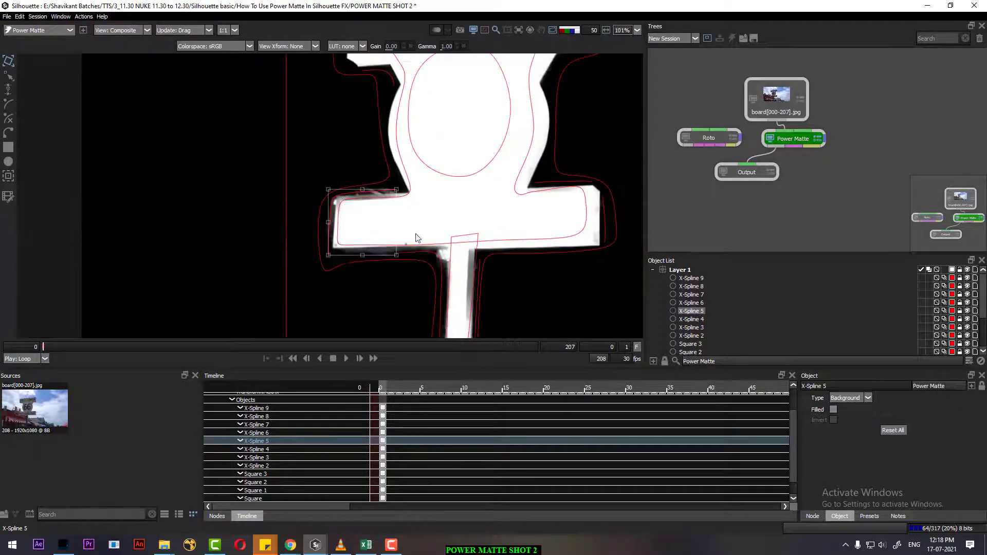
pyautogui.moveTo(522, 260); pyautogui.dragTo(447, 254)
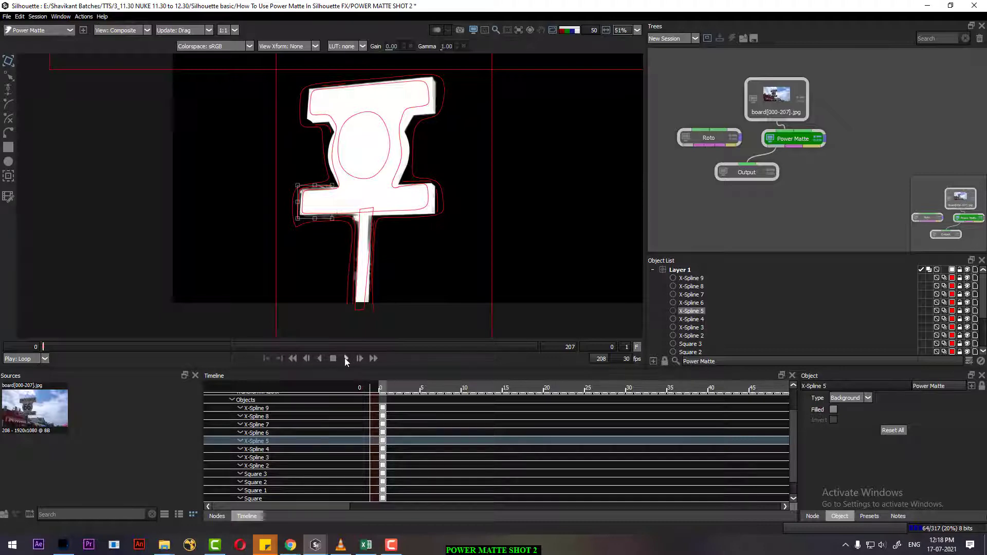
# Step: Play the clip to check the matte, stop, and rewind to frame 0
pyautogui.click(346, 359)
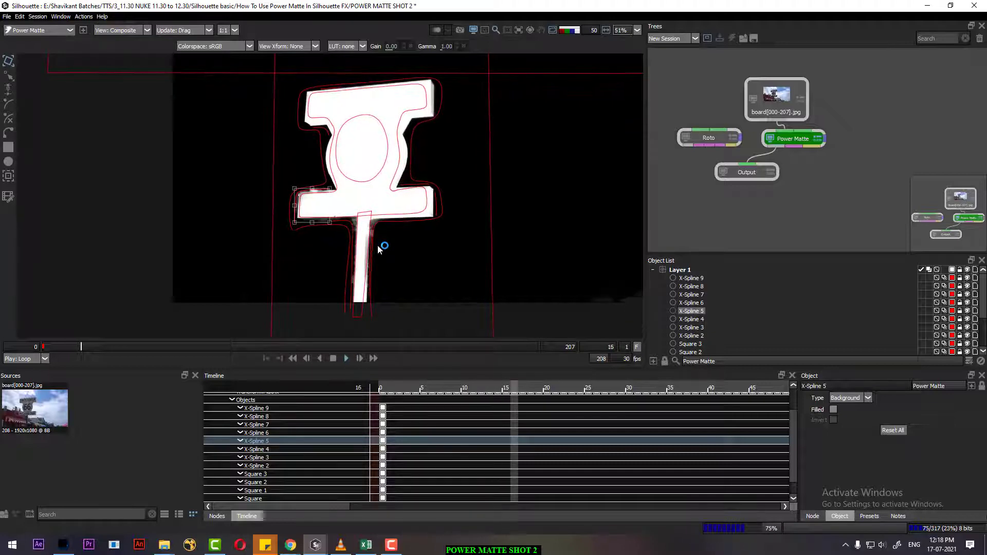
pyautogui.click(330, 360)
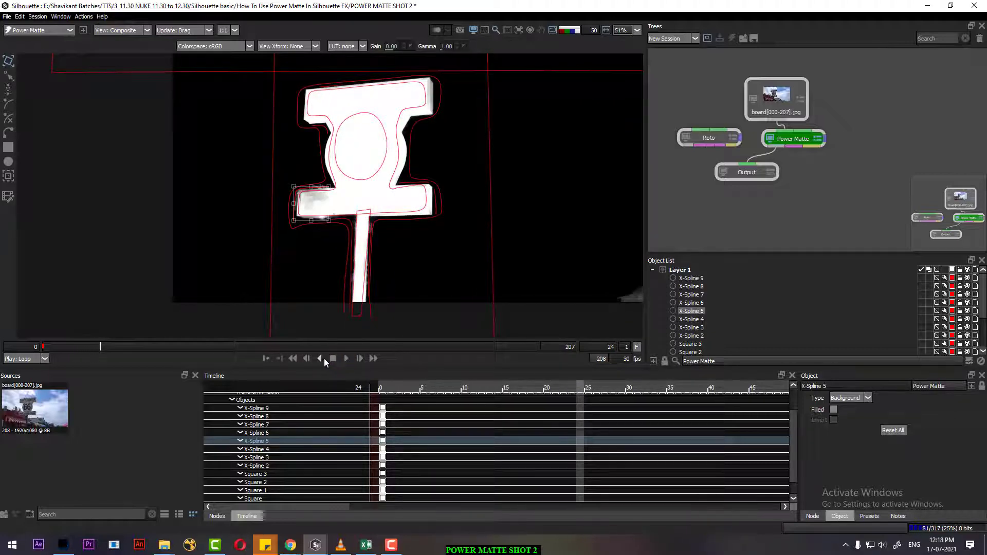
pyautogui.click(291, 358)
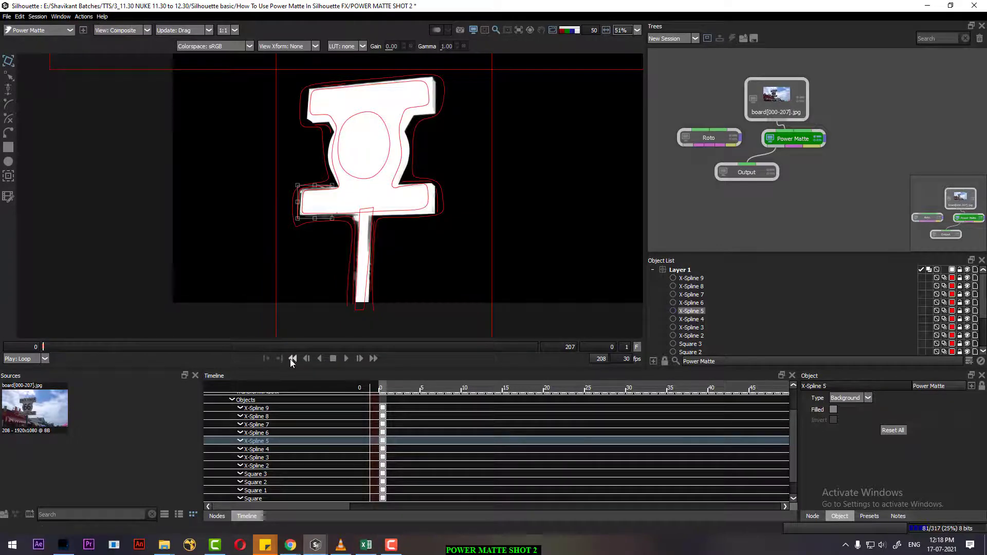
# Step: Zoom out and toggle from the matte overlay back to the colour sign image
pyautogui.scroll(-2, 445, 259)
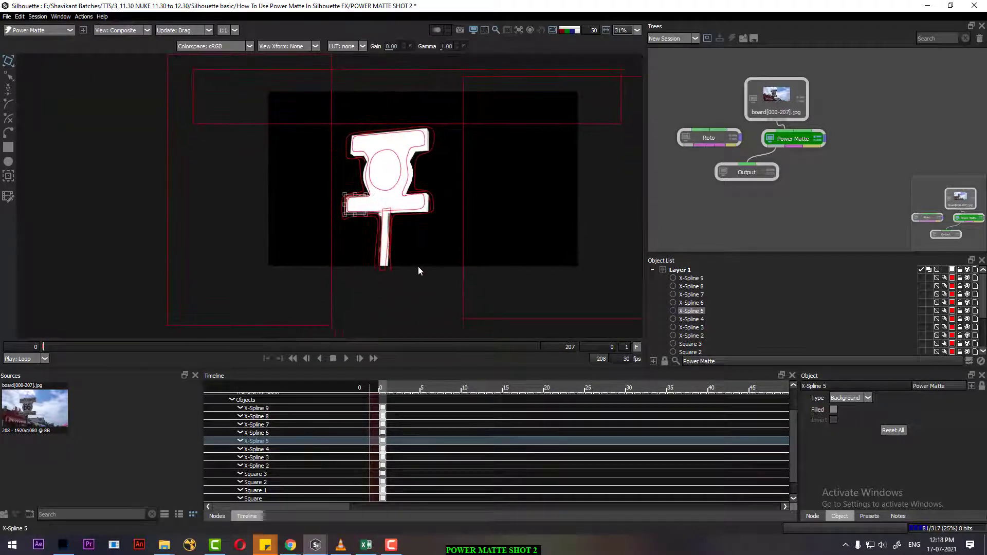
pyautogui.moveTo(491, 224); pyautogui.dragTo(473, 221)
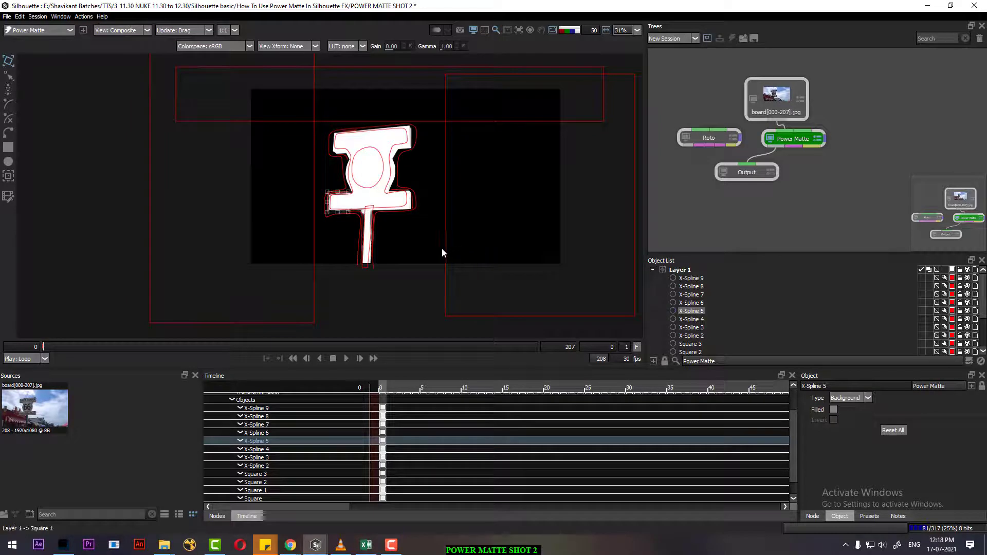
pyautogui.press('a')
pyautogui.press('s')
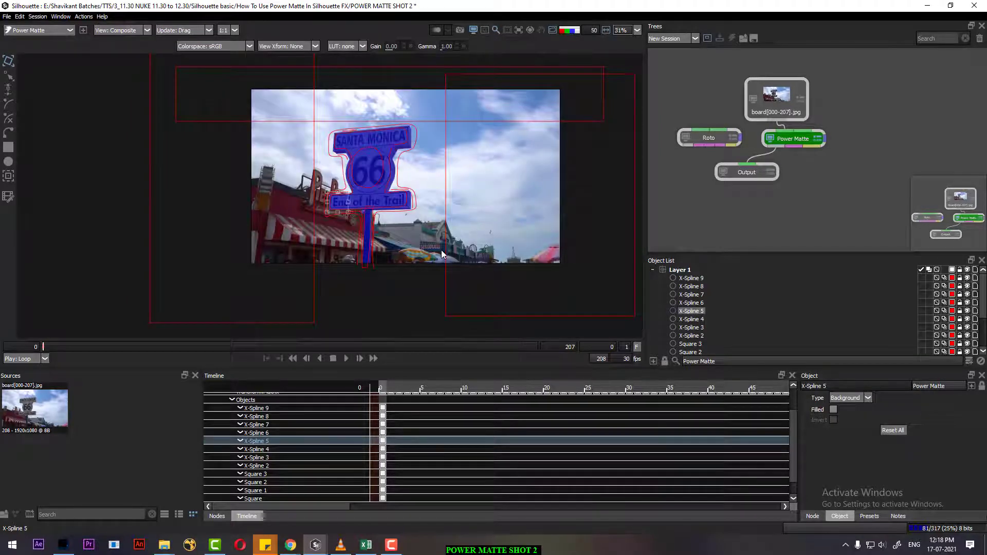
pyautogui.press('a')
pyautogui.press('a')
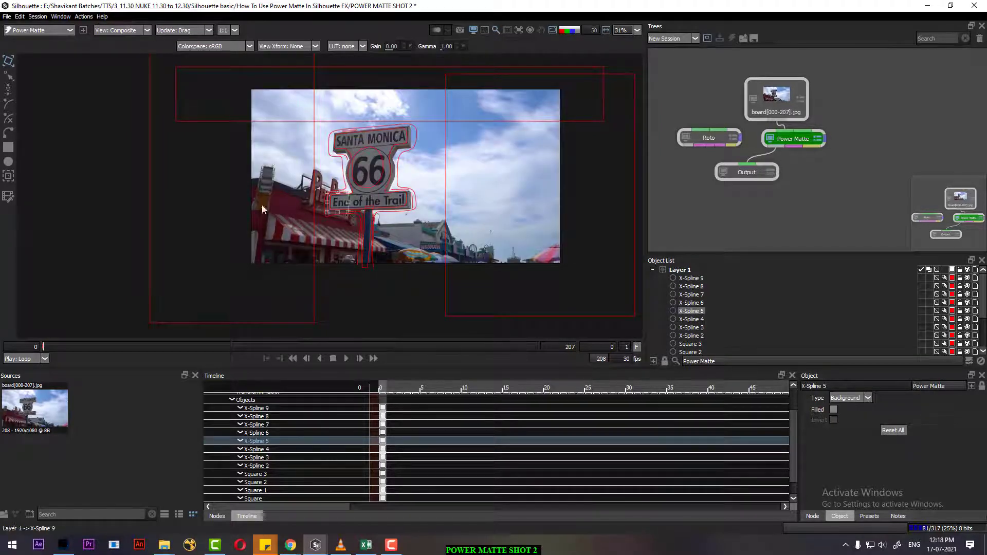
pyautogui.click(105, 31)
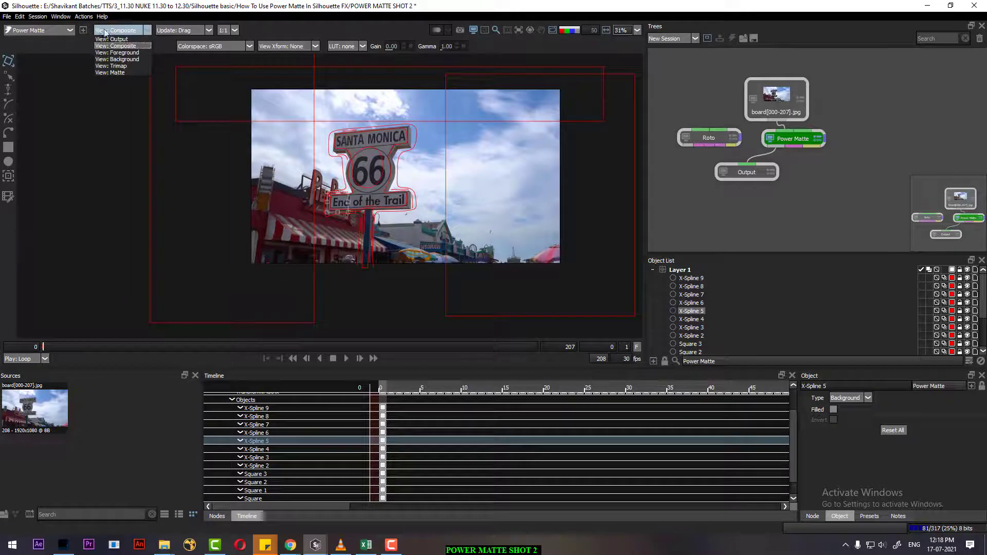
# Step: Cycle the viewer through the Matte, Background, Foreground and Trimap views
pyautogui.click(120, 72)
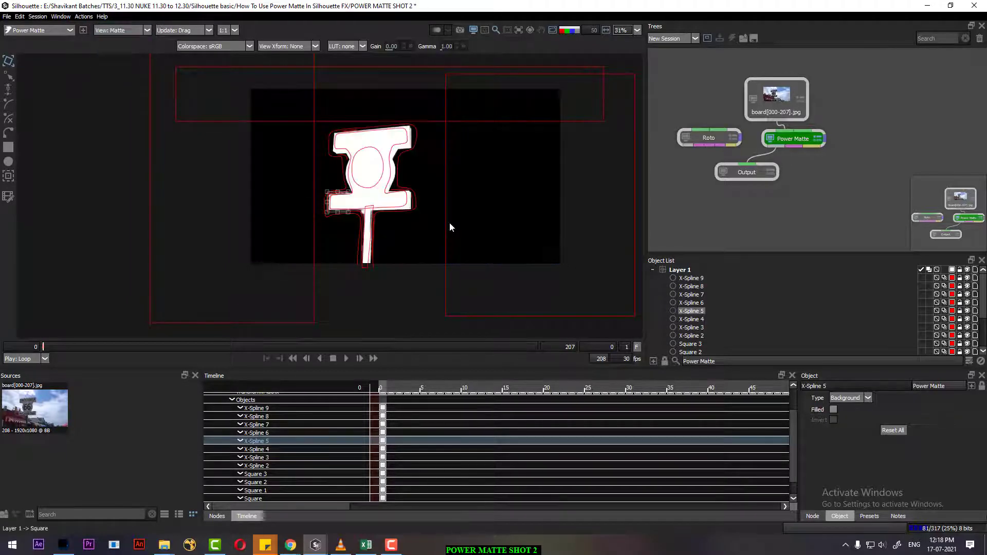
pyautogui.click(122, 31)
pyautogui.click(126, 59)
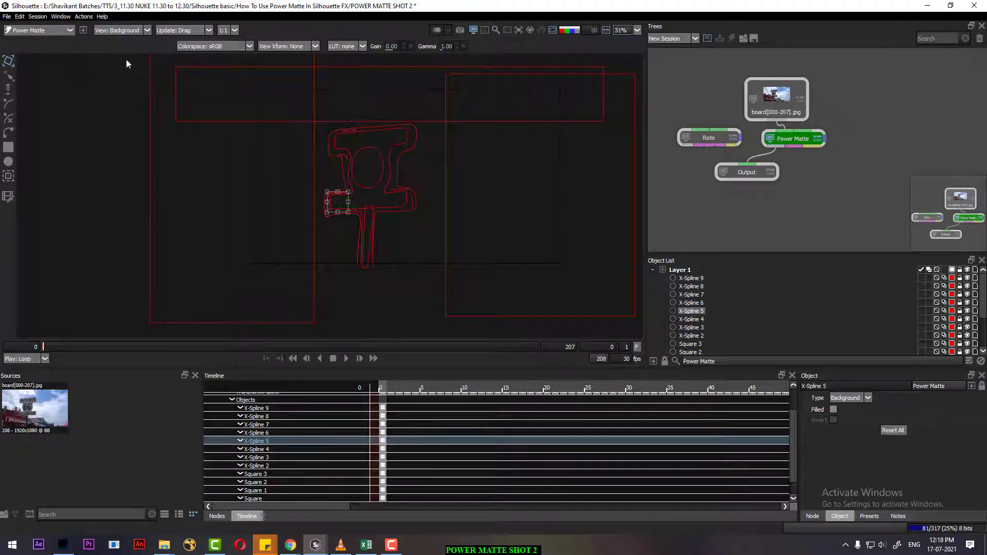
pyautogui.click(125, 30)
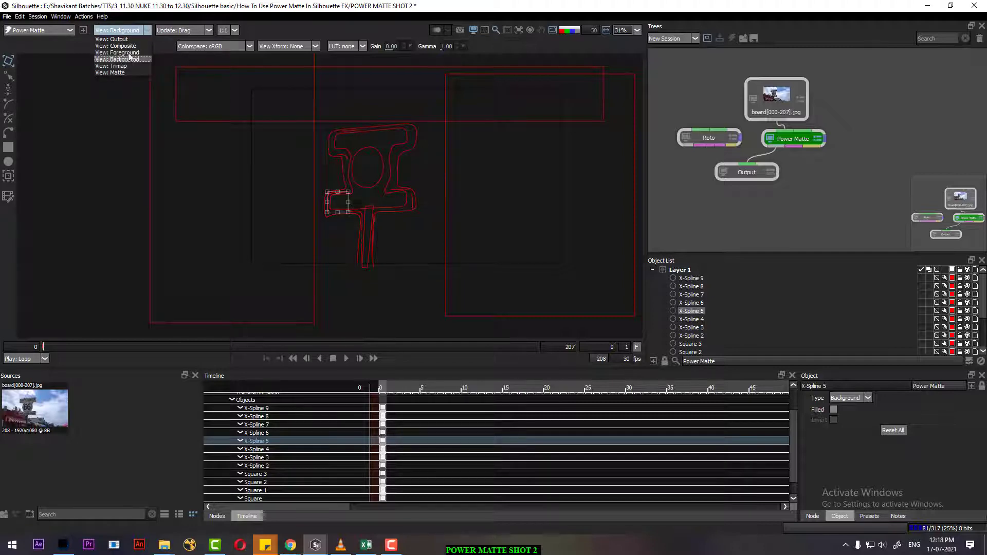
pyautogui.click(128, 52)
pyautogui.click(121, 31)
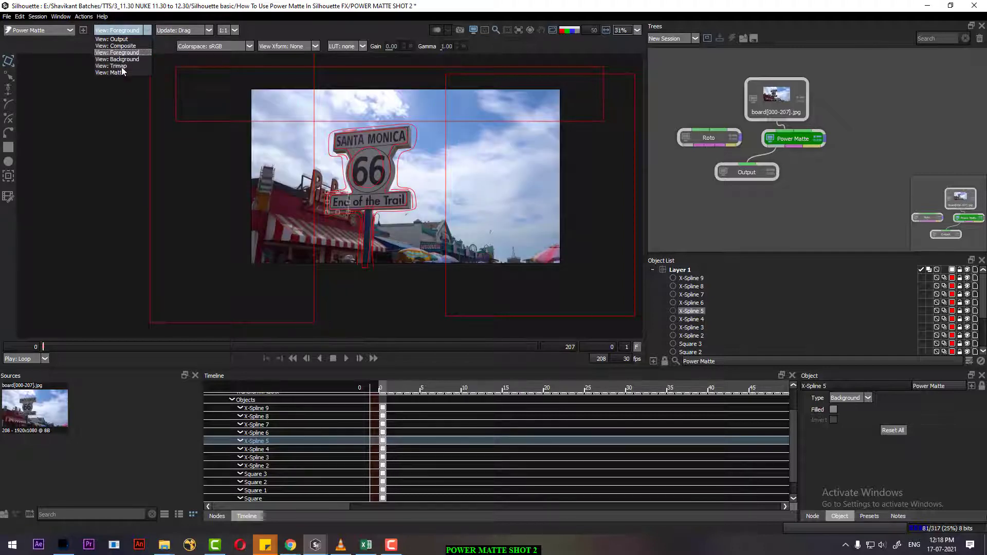
pyautogui.click(121, 66)
# Step: Check the Composite and Foreground views, then settle on Output and zoom in
pyautogui.click(109, 30)
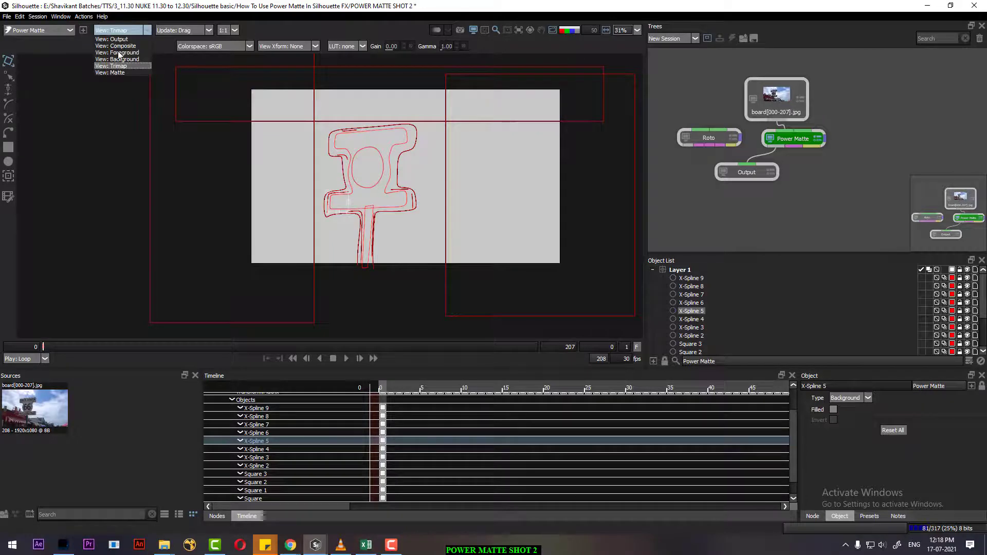
pyautogui.click(117, 45)
pyautogui.click(119, 30)
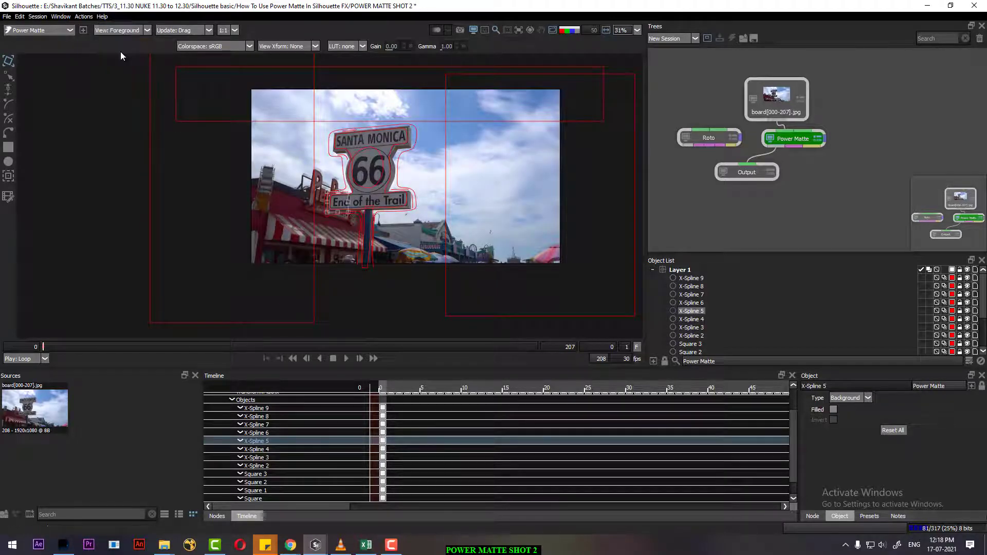
pyautogui.click(121, 53)
pyautogui.click(122, 29)
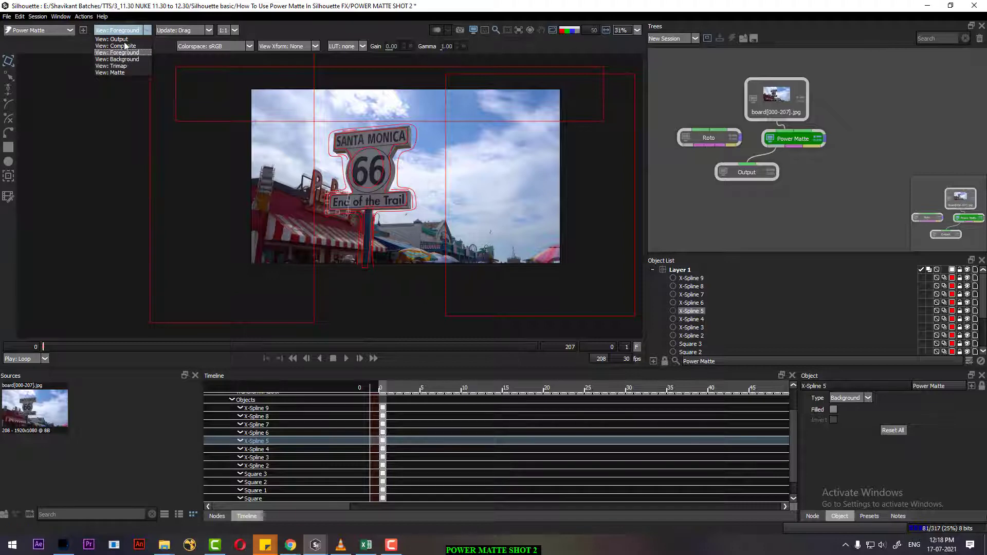
pyautogui.click(123, 39)
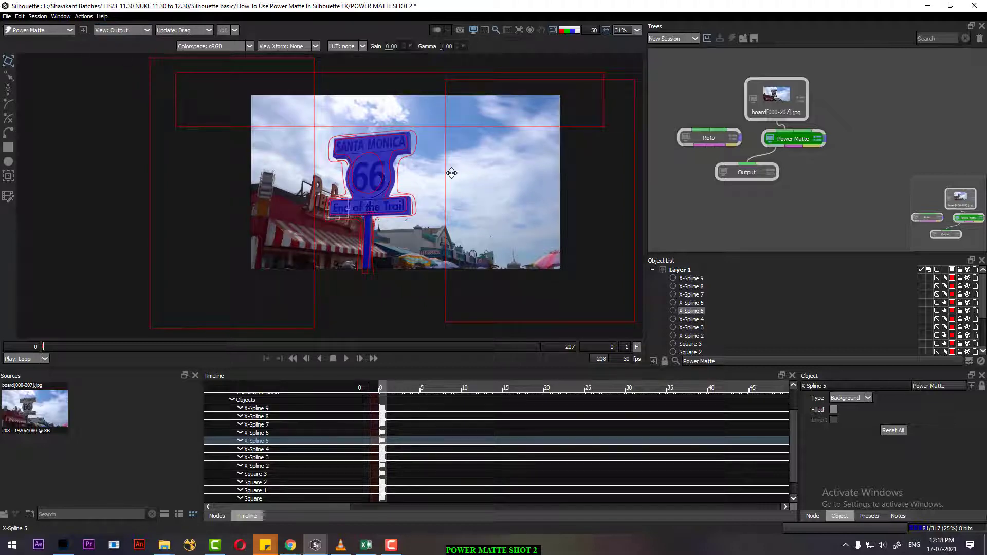
pyautogui.scroll(2, 455, 178)
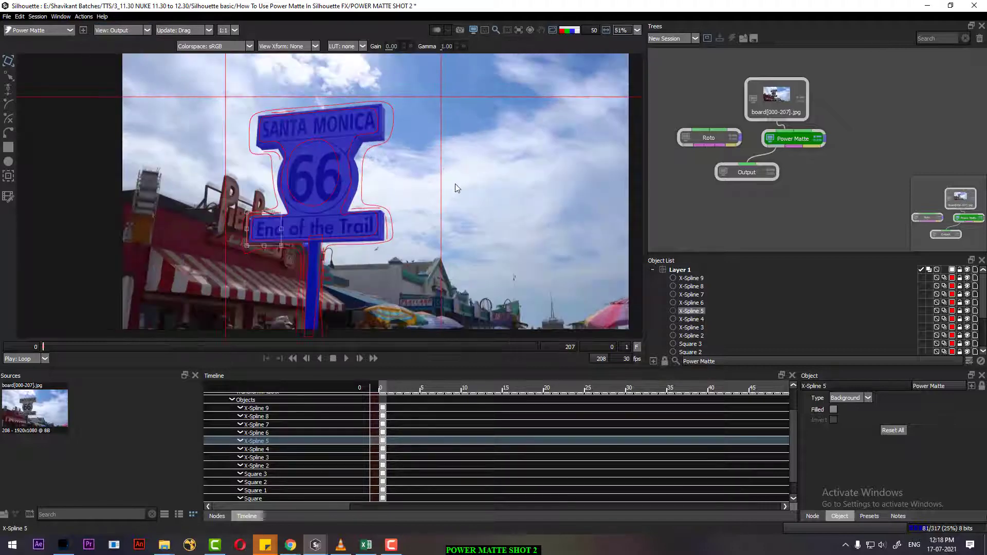